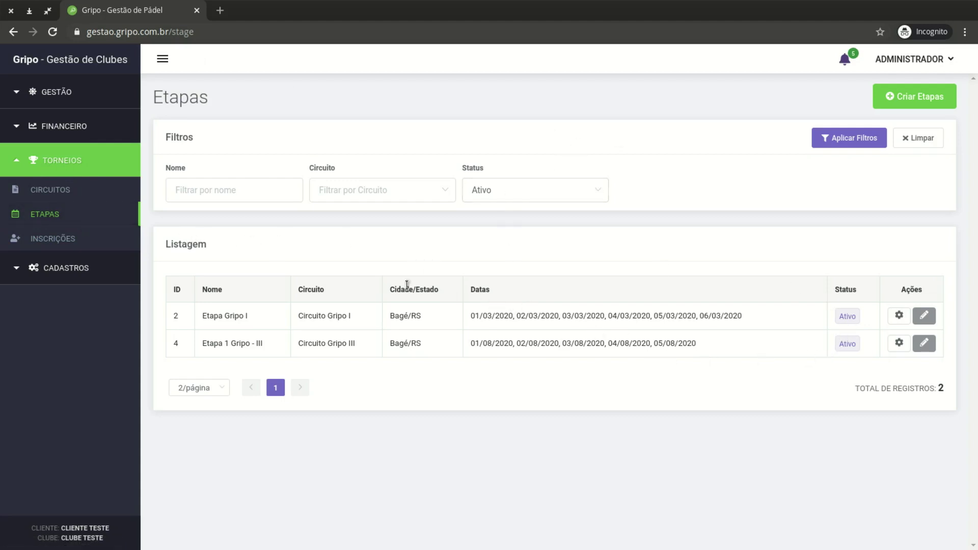
# Start a new stage and name it 'Etapa de Teste'
pyautogui.click(247, 193)
pyautogui.click(514, 162)
pyautogui.click(894, 102)
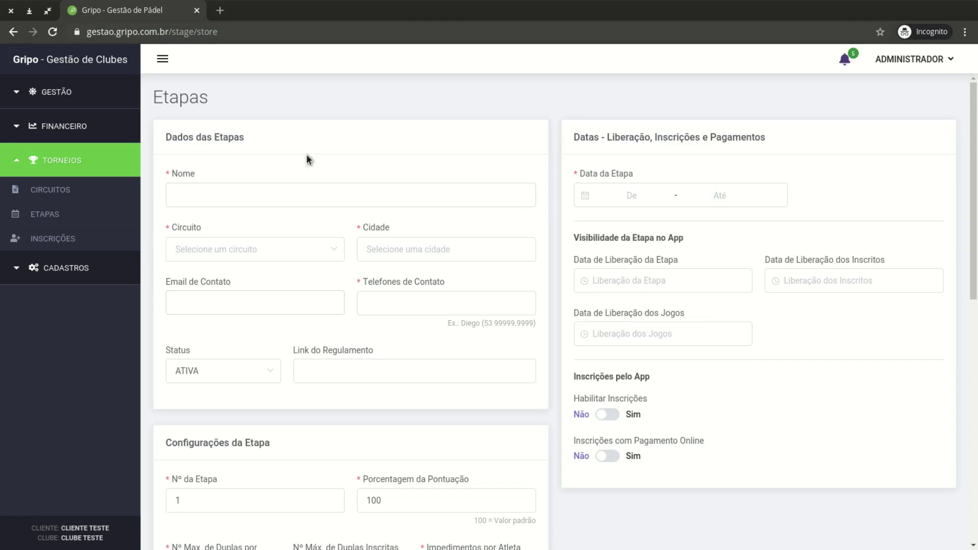
pyautogui.click(255, 185)
pyautogui.write('Teste')
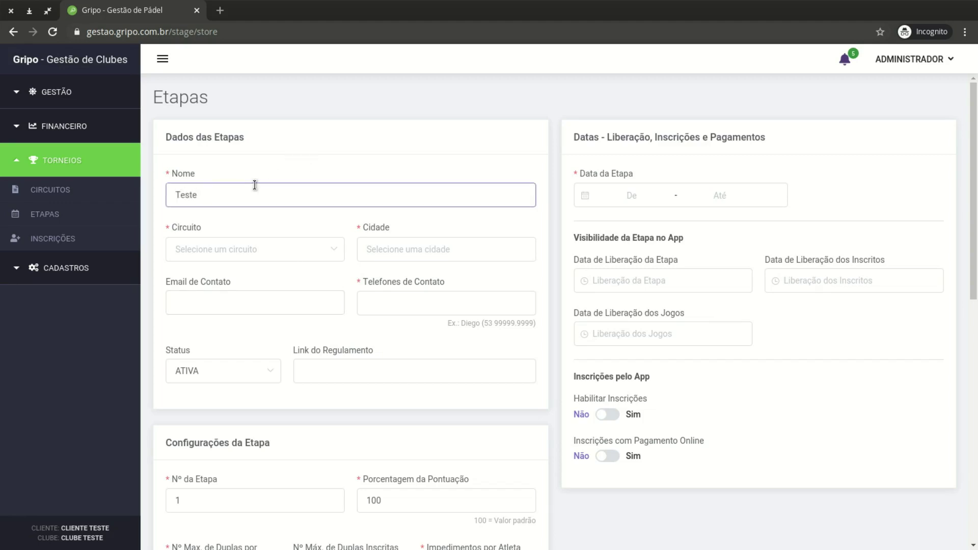
pyautogui.hotkey('ctrl', 'a')
pyautogui.write('Etapa de Teste')
# Assign the stage to Circuito Gripo I with Bagé/RS as its city
pyautogui.click(260, 254)
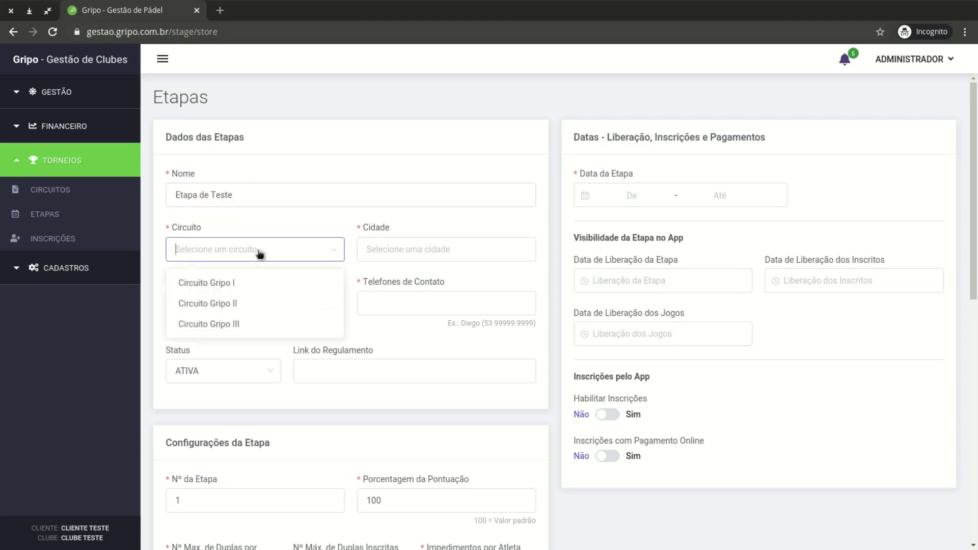
pyautogui.click(260, 284)
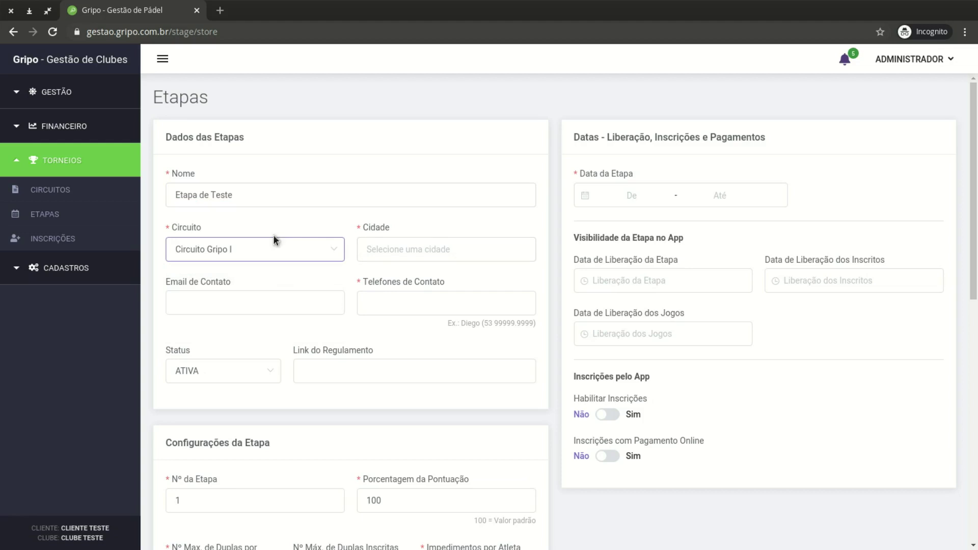
pyautogui.click(431, 253)
pyautogui.write('Bagé')
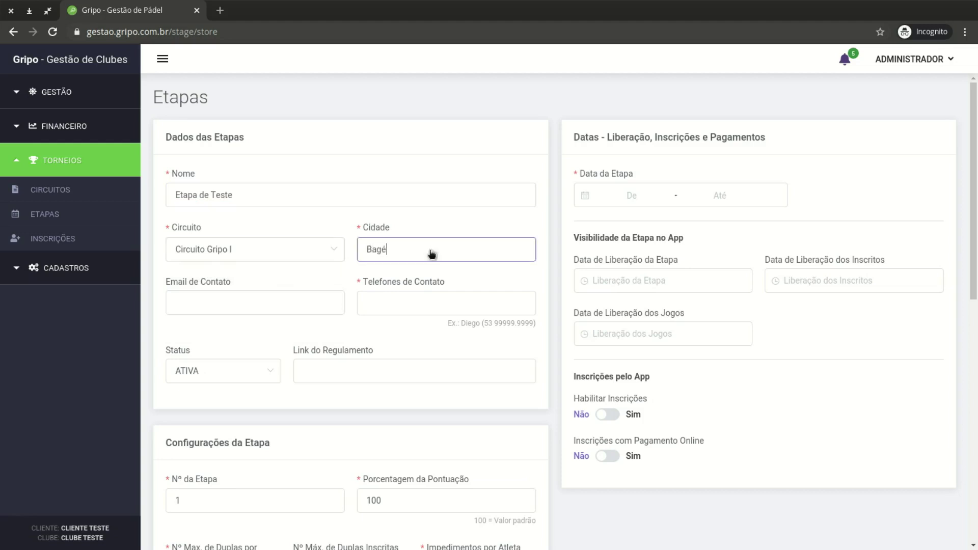
pyautogui.click(406, 281)
pyautogui.click(485, 153)
# Enter the contact phone number, leaving the e-mail and regulation link blank
pyautogui.click(226, 307)
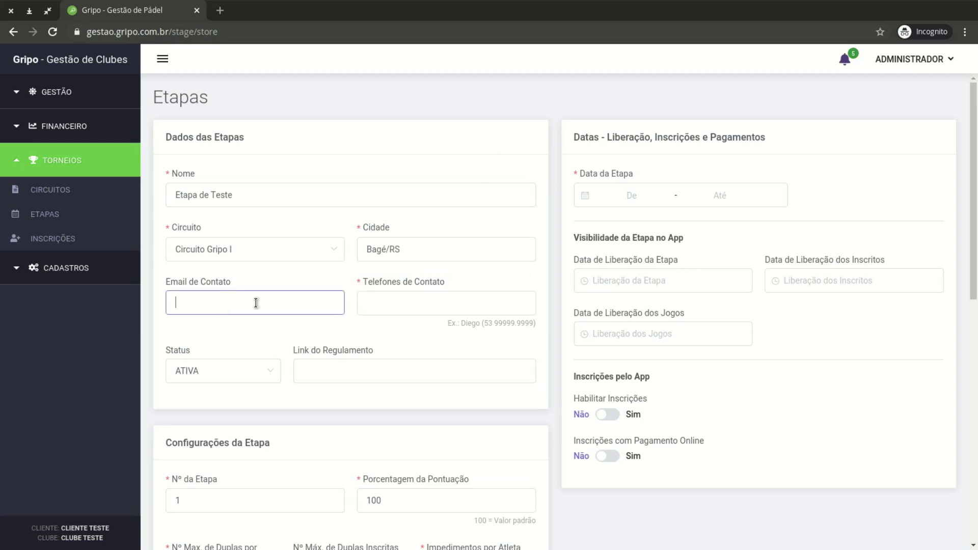
pyautogui.click(433, 306)
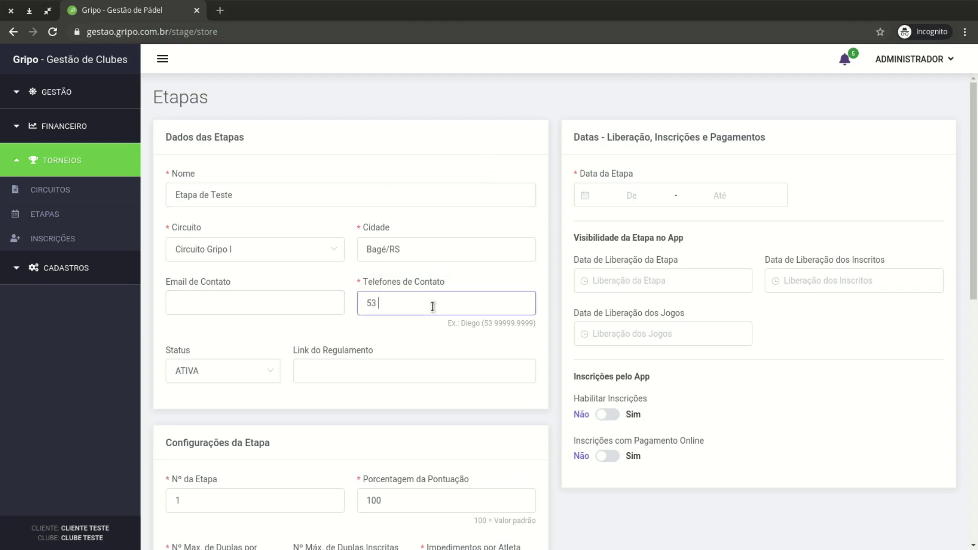
pyautogui.scroll(-3, 398, 304)
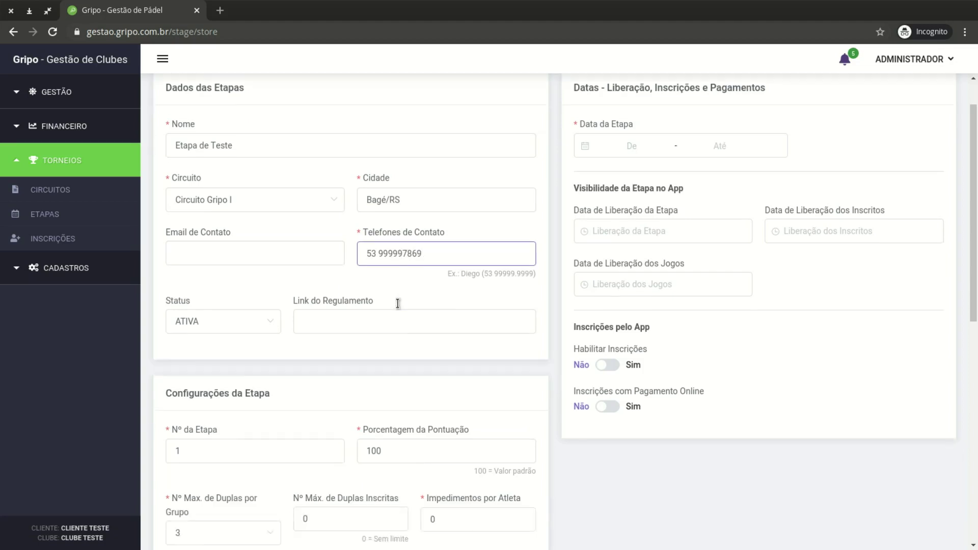
pyautogui.scroll(-3, 398, 304)
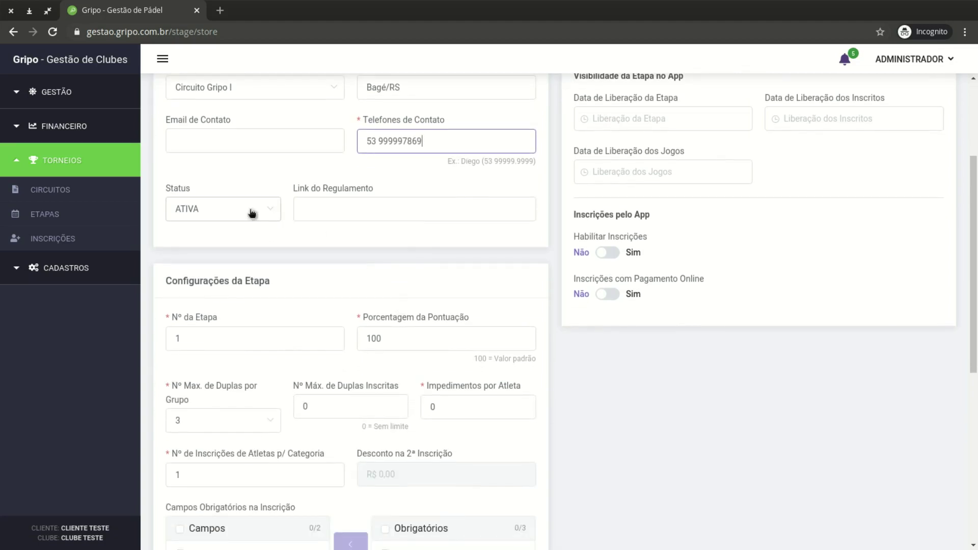
pyautogui.click(370, 204)
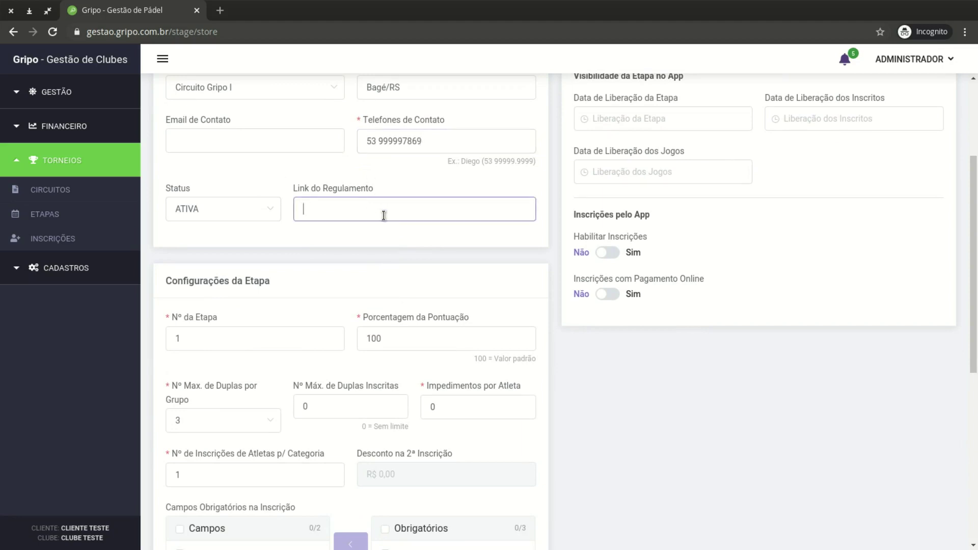
pyautogui.scroll(3, 382, 216)
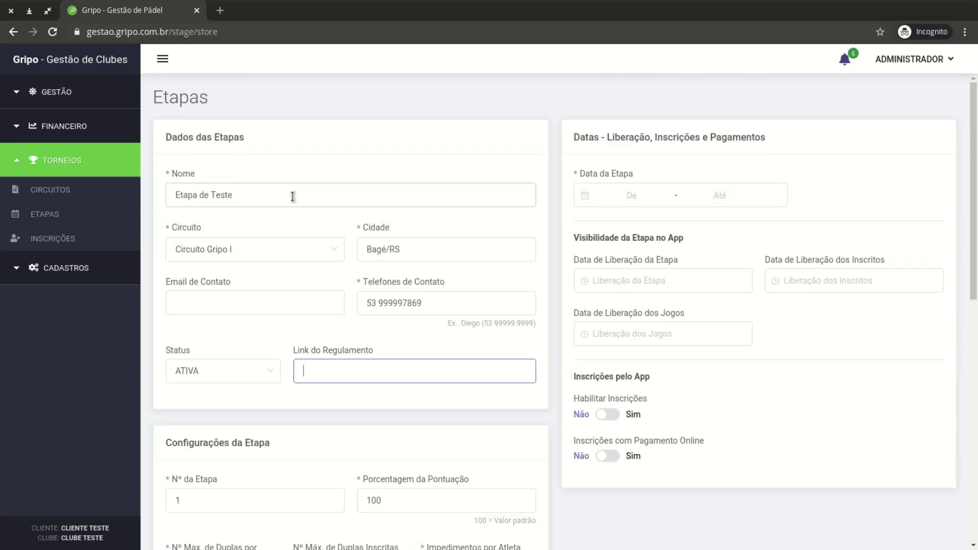
pyautogui.click(417, 150)
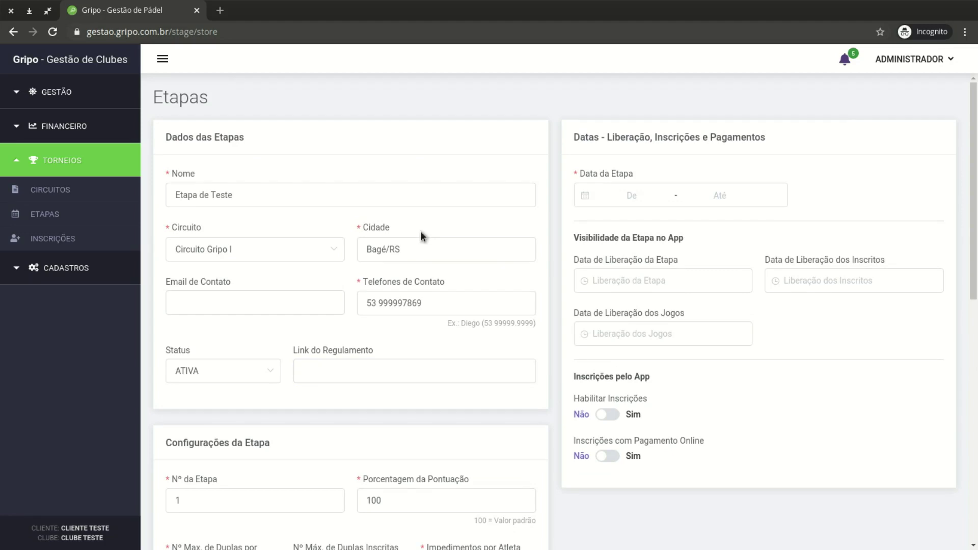
pyautogui.scroll(-6, 421, 231)
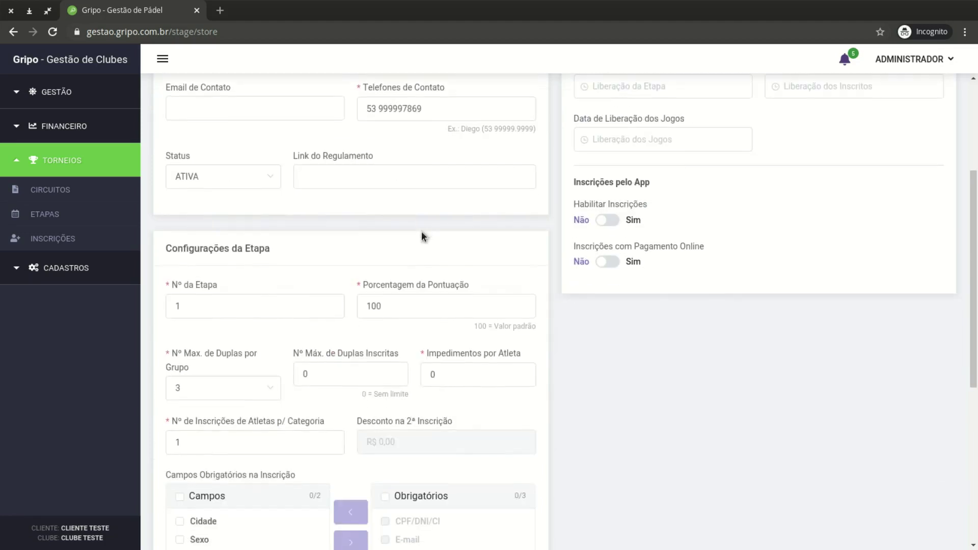
pyautogui.scroll(-1, 307, 208)
pyautogui.click(251, 182)
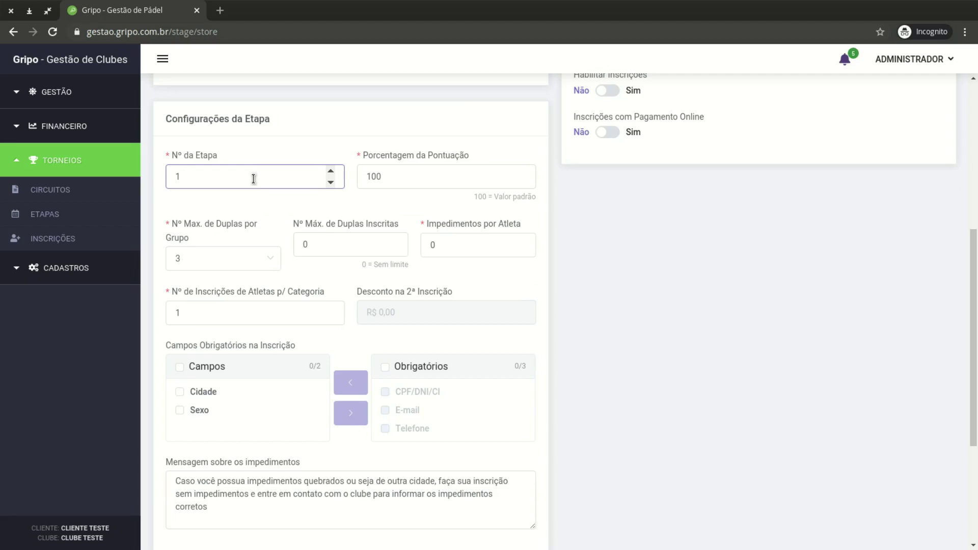
pyautogui.click(439, 179)
pyautogui.moveTo(493, 155); pyautogui.dragTo(363, 155)
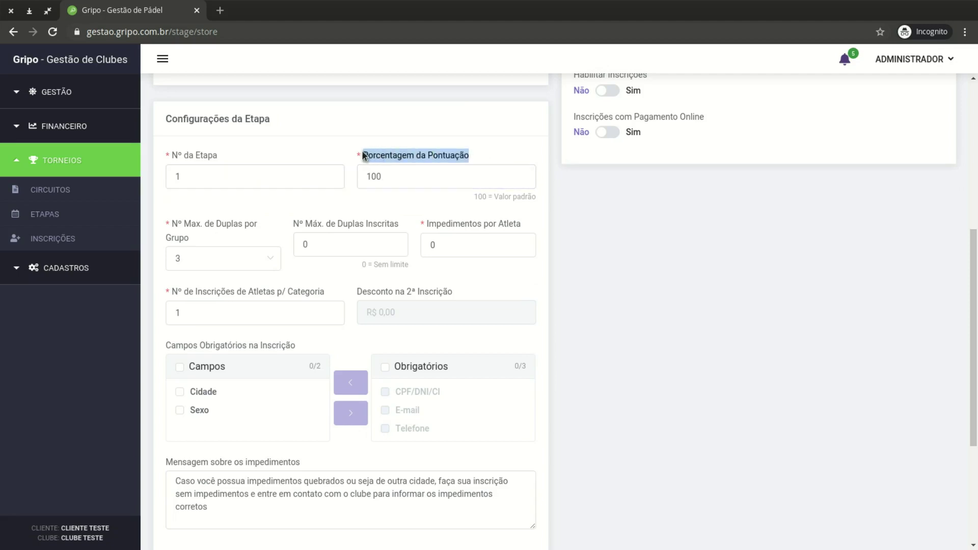
pyautogui.click(573, 218)
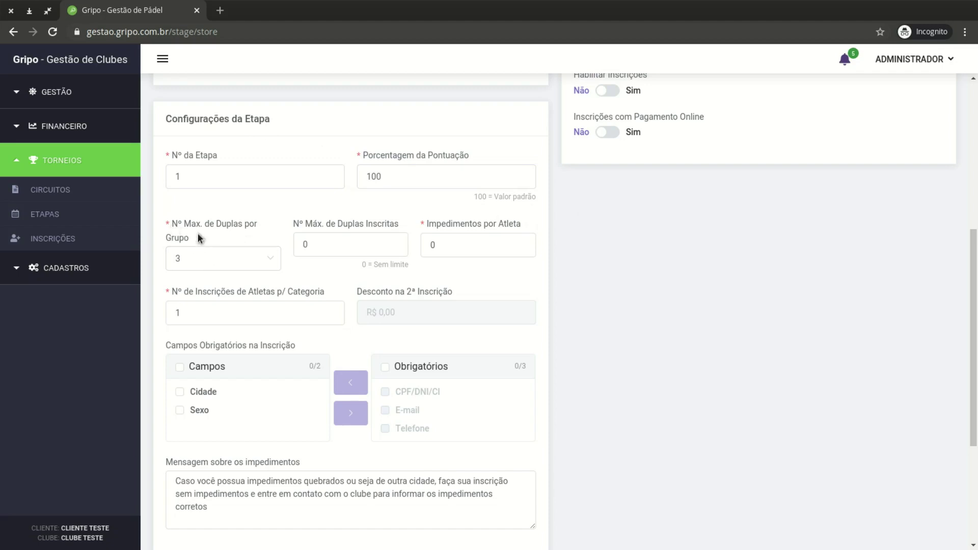
pyautogui.click(237, 260)
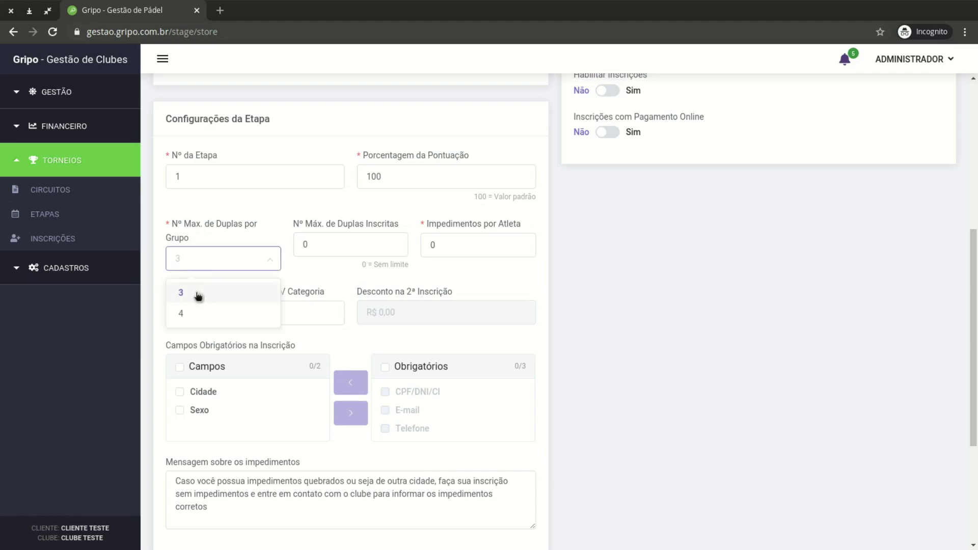
pyautogui.click(198, 294)
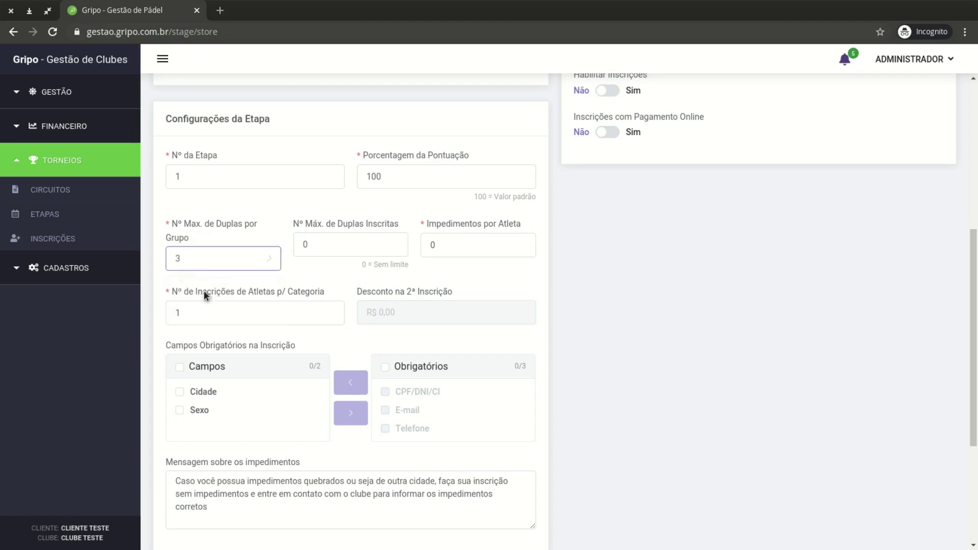
pyautogui.click(240, 259)
pyautogui.click(194, 313)
pyautogui.click(218, 259)
pyautogui.click(194, 295)
pyautogui.click(325, 251)
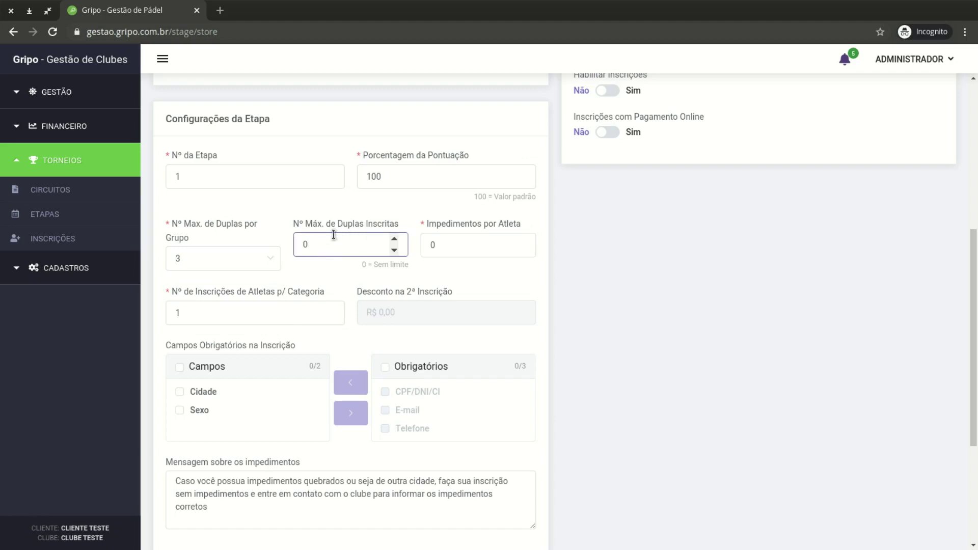
pyautogui.moveTo(295, 224); pyautogui.dragTo(370, 224)
pyautogui.click(374, 219)
pyautogui.click(463, 251)
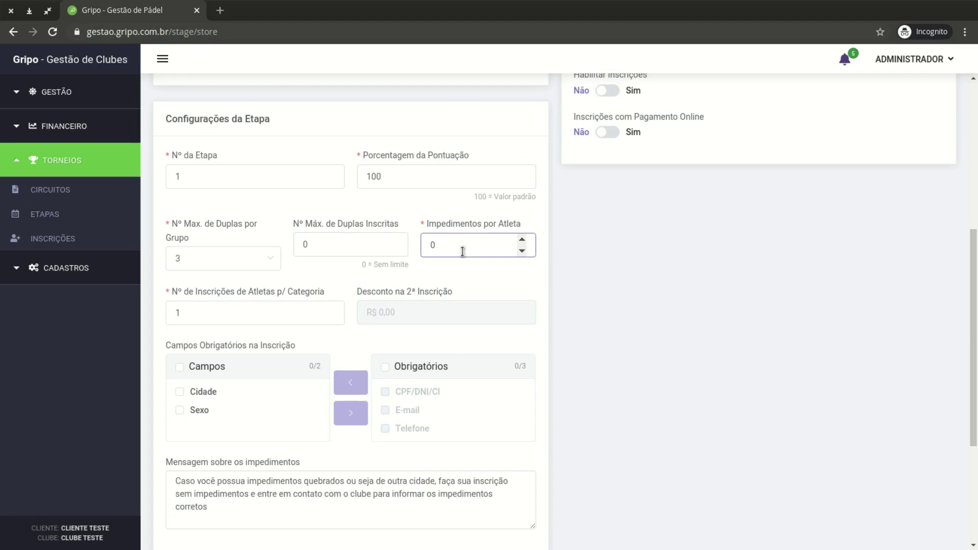
pyautogui.scroll(-1, 463, 252)
pyautogui.click(265, 286)
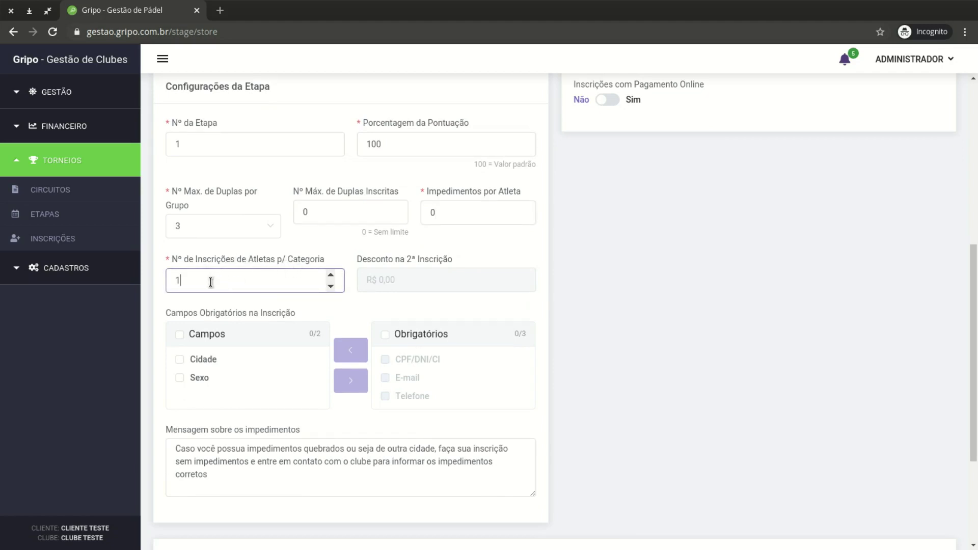
pyautogui.click(198, 258)
pyautogui.doubleClick(203, 282)
pyautogui.write('2')
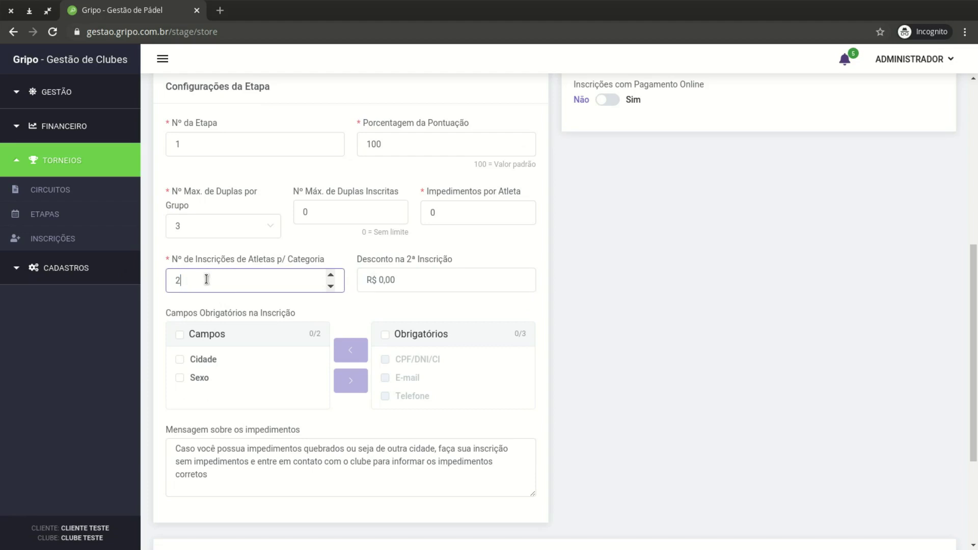
pyautogui.click(430, 275)
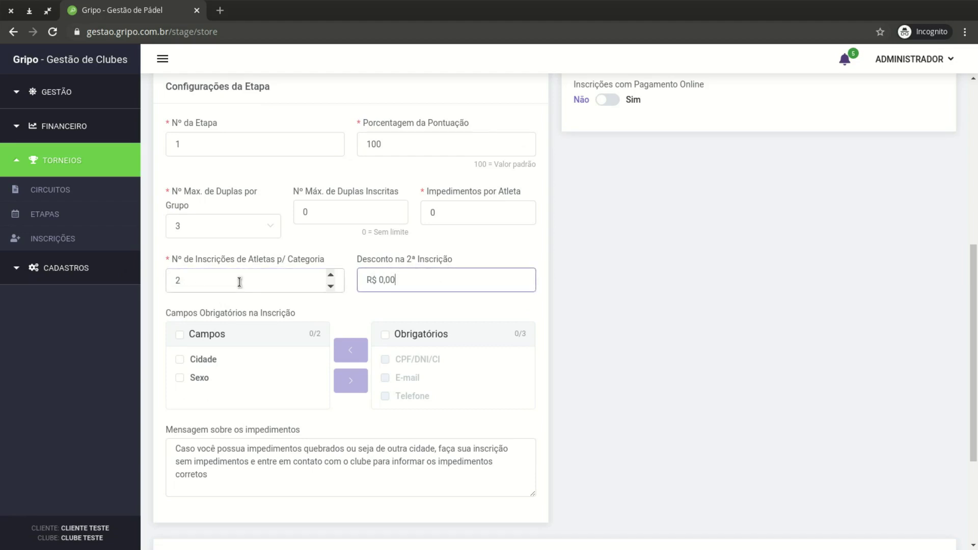
pyautogui.click(197, 281)
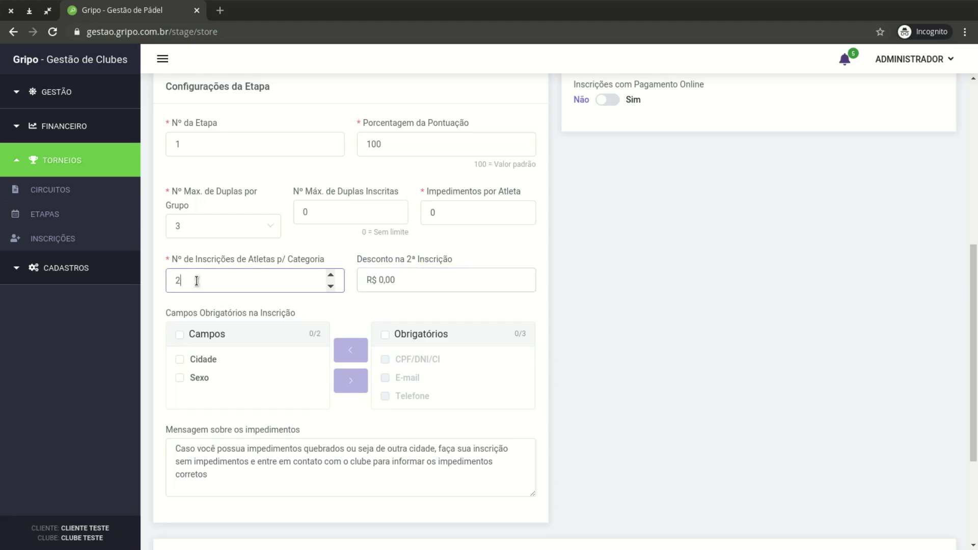
pyautogui.doubleClick(196, 281)
pyautogui.write('1')
pyautogui.click(326, 240)
pyautogui.scroll(-2, 334, 242)
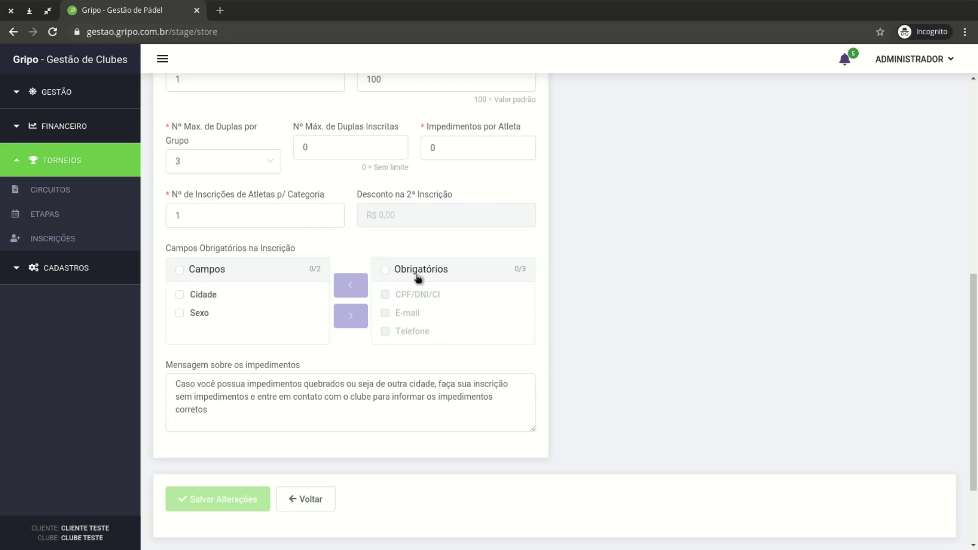
pyautogui.scroll(-2, 419, 278)
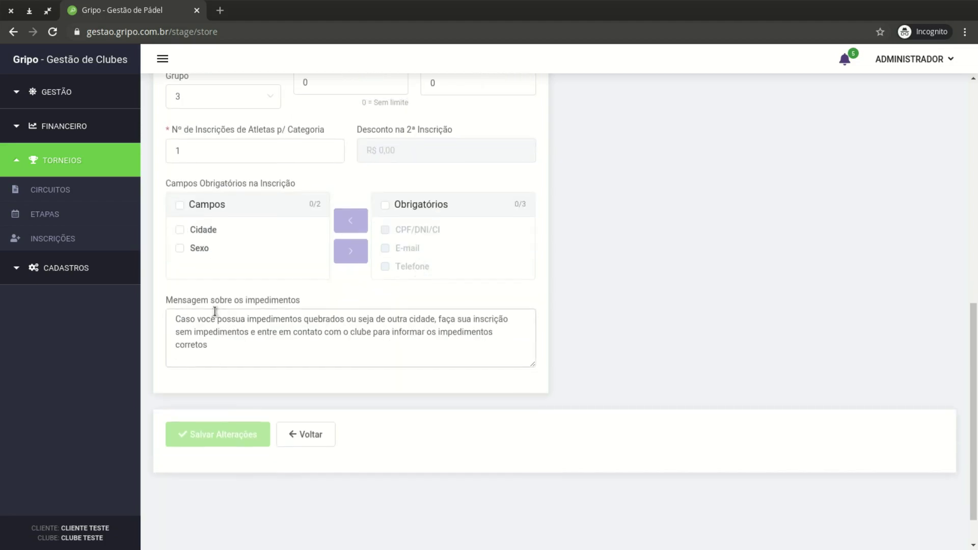
pyautogui.moveTo(164, 300); pyautogui.dragTo(302, 298)
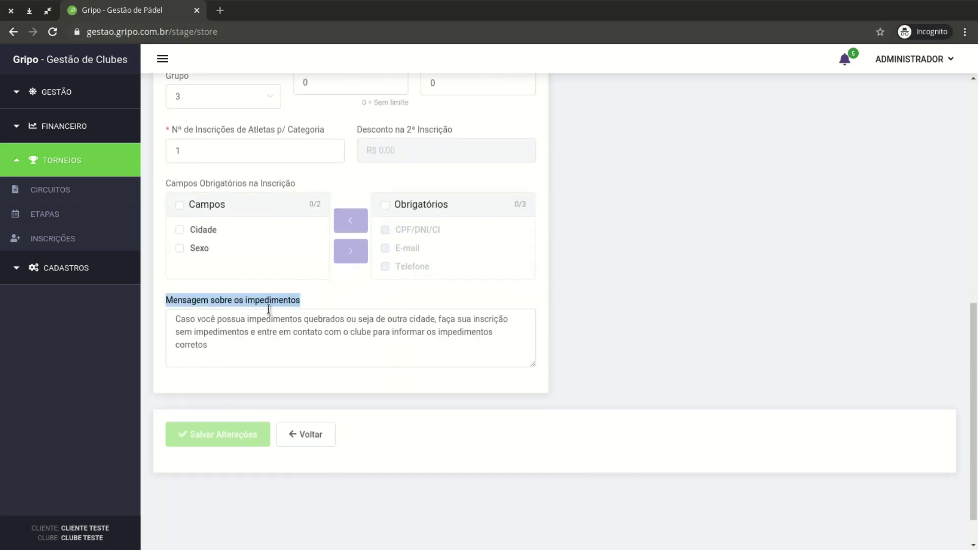
pyautogui.click(224, 348)
pyautogui.scroll(1, 287, 371)
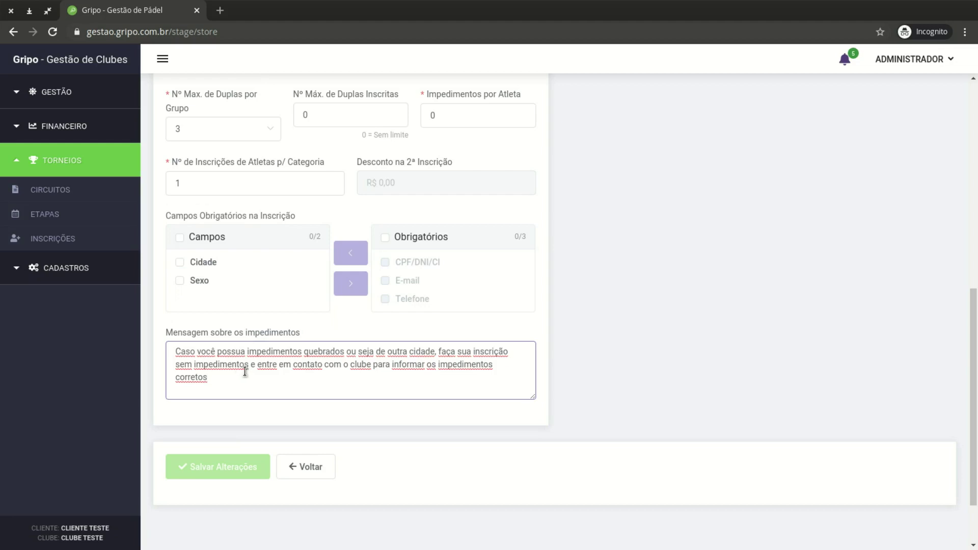
pyautogui.tripleClick(219, 378)
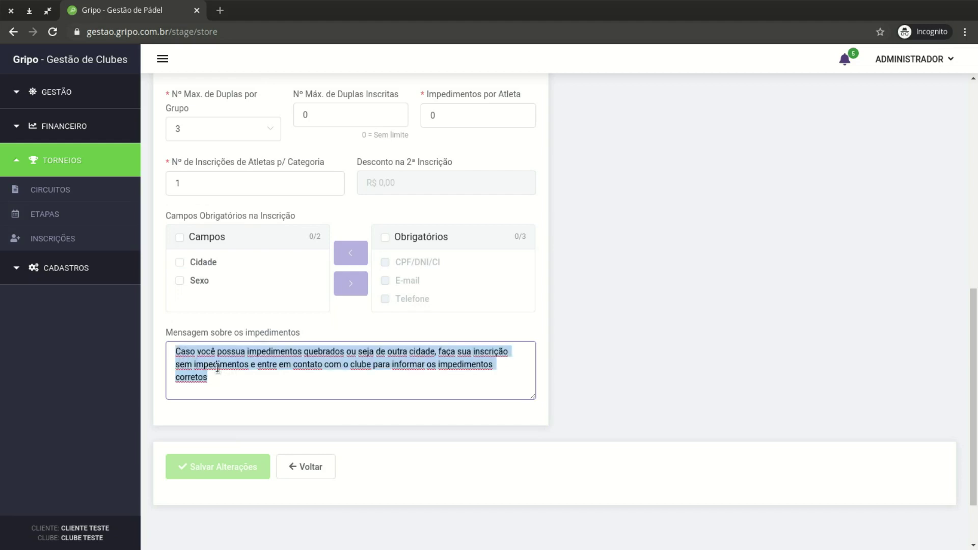
pyautogui.click(277, 379)
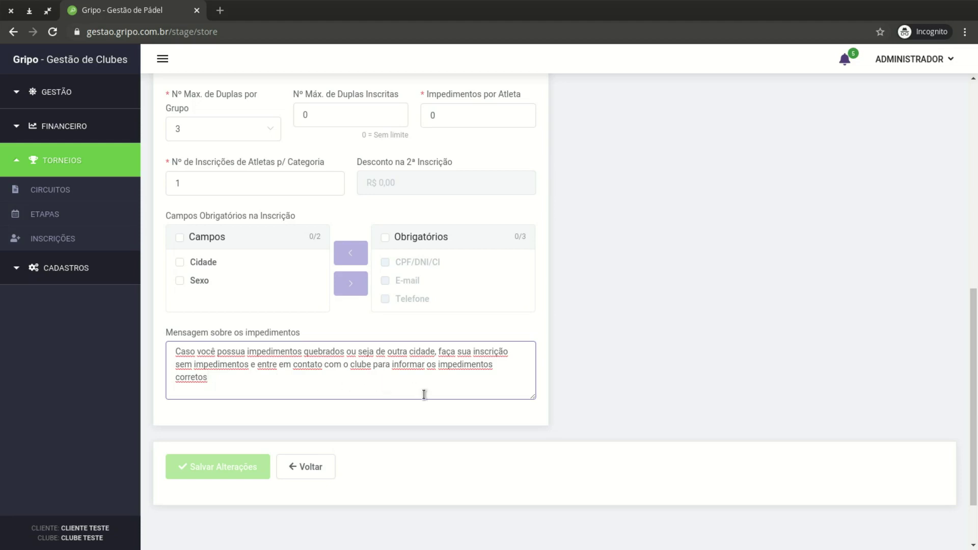
pyautogui.scroll(2, 423, 394)
pyautogui.scroll(7, 424, 395)
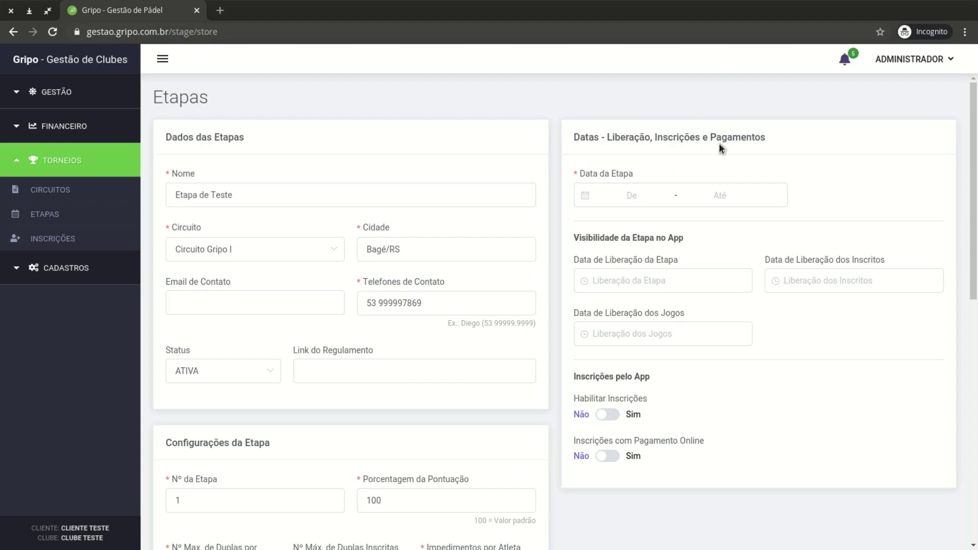
# Set the stage date range to 30/10/2020 through 01/11/2020
pyautogui.click(641, 196)
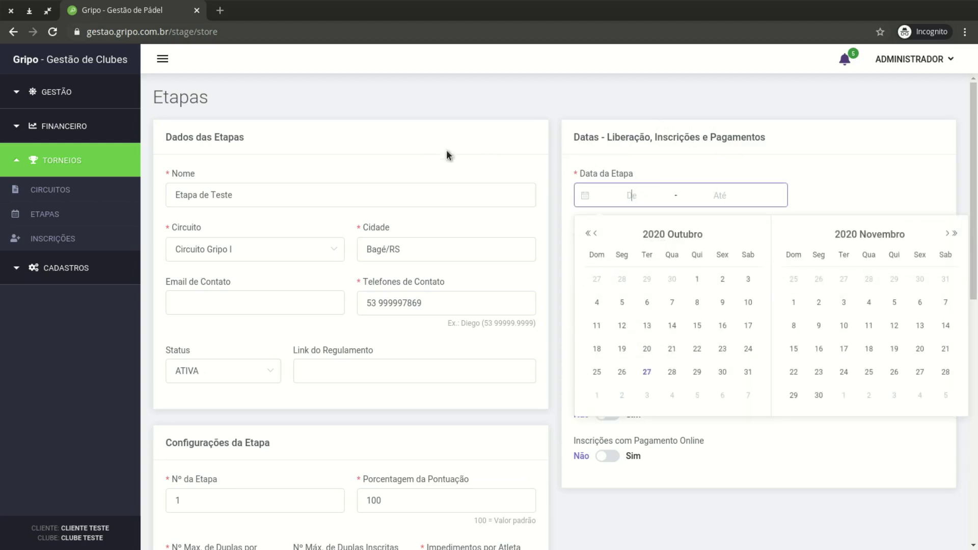
pyautogui.click(725, 373)
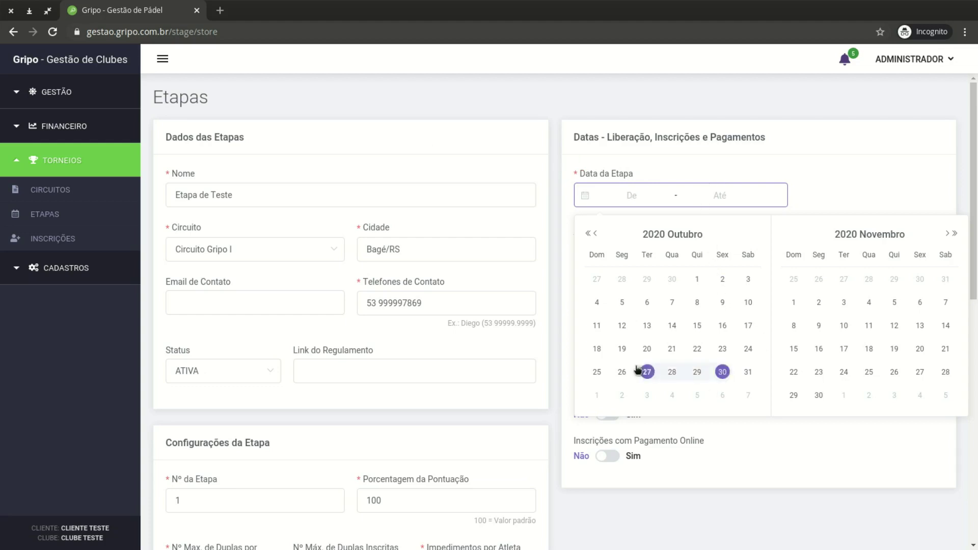
pyautogui.click(795, 304)
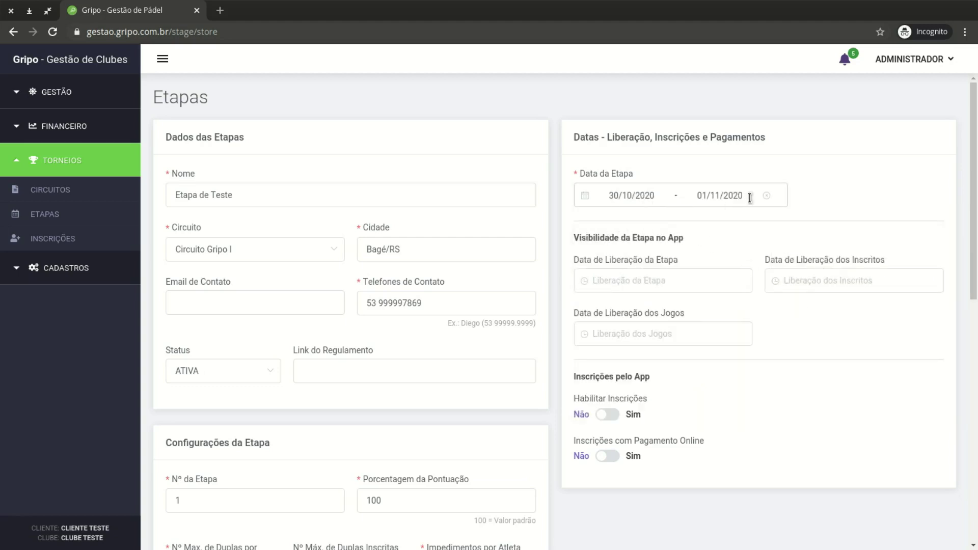
pyautogui.scroll(-1, 691, 221)
# Set both the stage release and registrants release dates to 27/10/2020
pyautogui.click(625, 247)
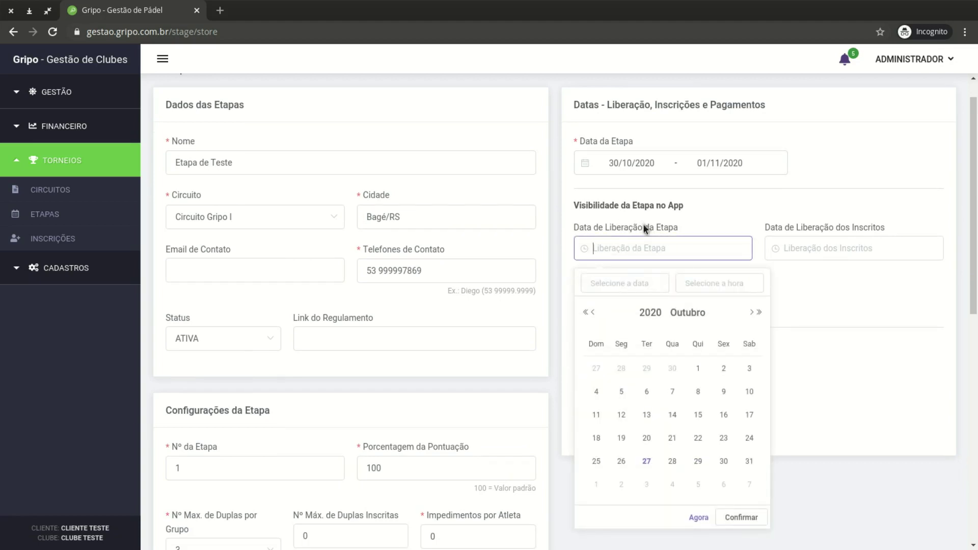
pyautogui.moveTo(577, 228); pyautogui.dragTo(687, 229)
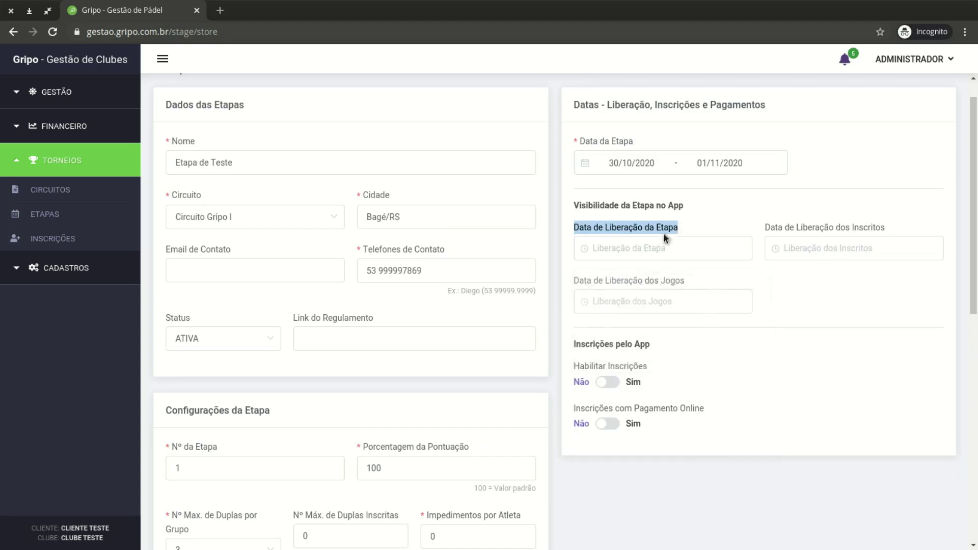
pyautogui.click(635, 247)
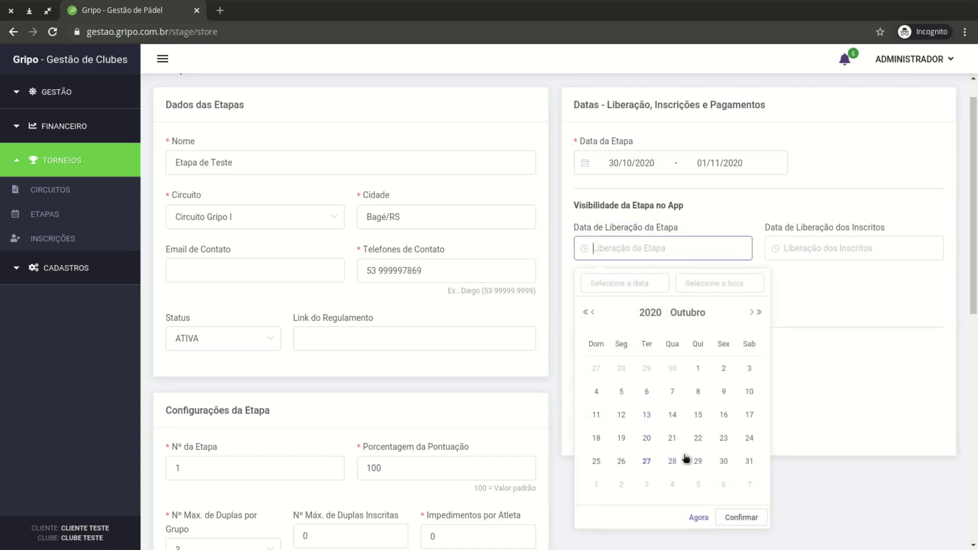
pyautogui.click(647, 461)
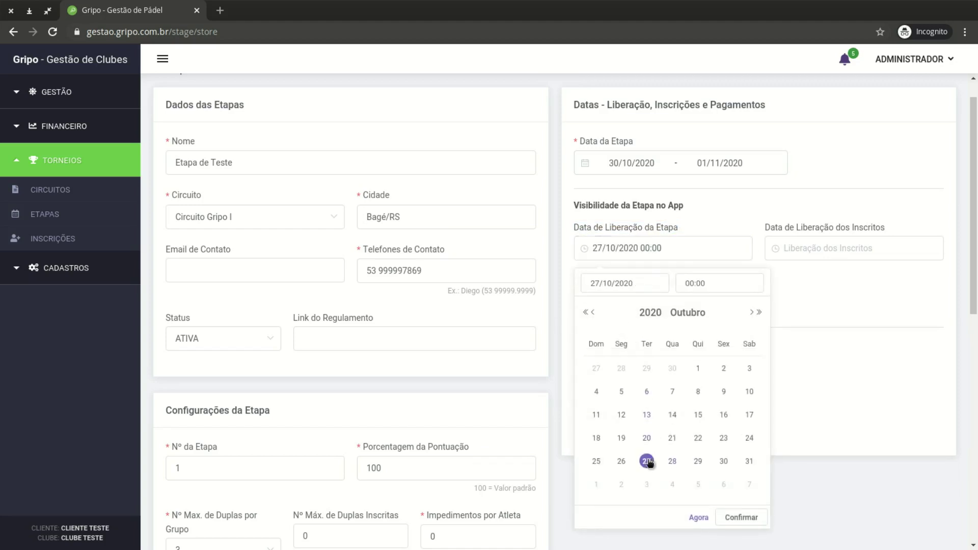
pyautogui.click(749, 519)
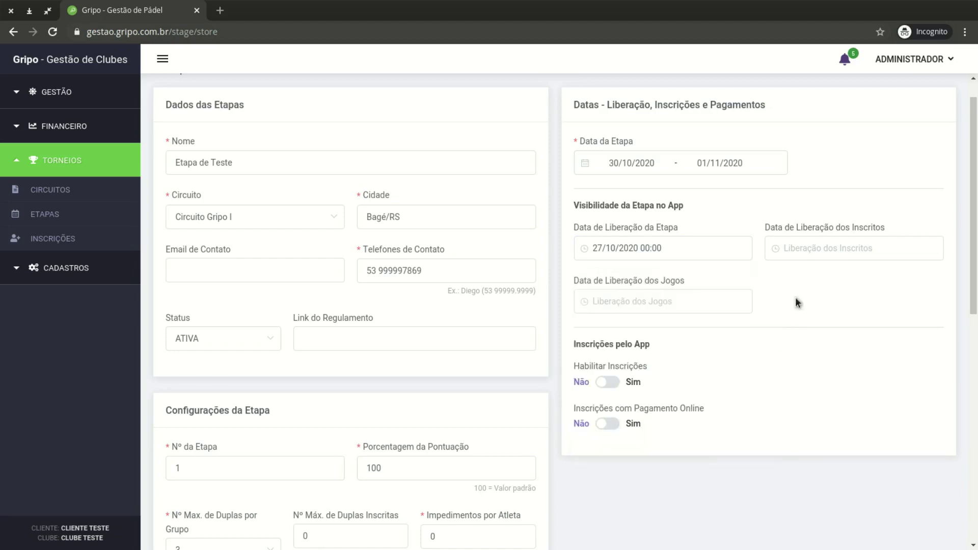
pyautogui.click(809, 251)
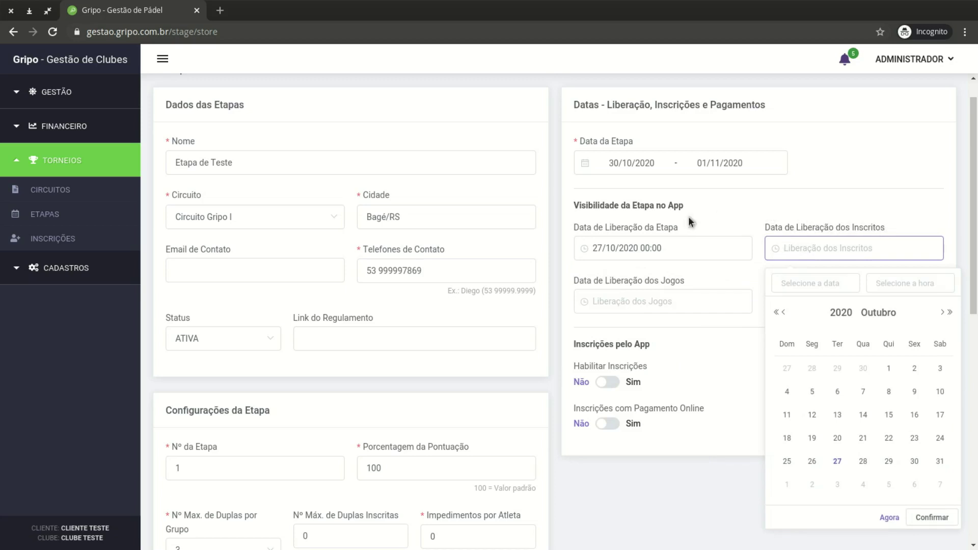
pyautogui.click(838, 462)
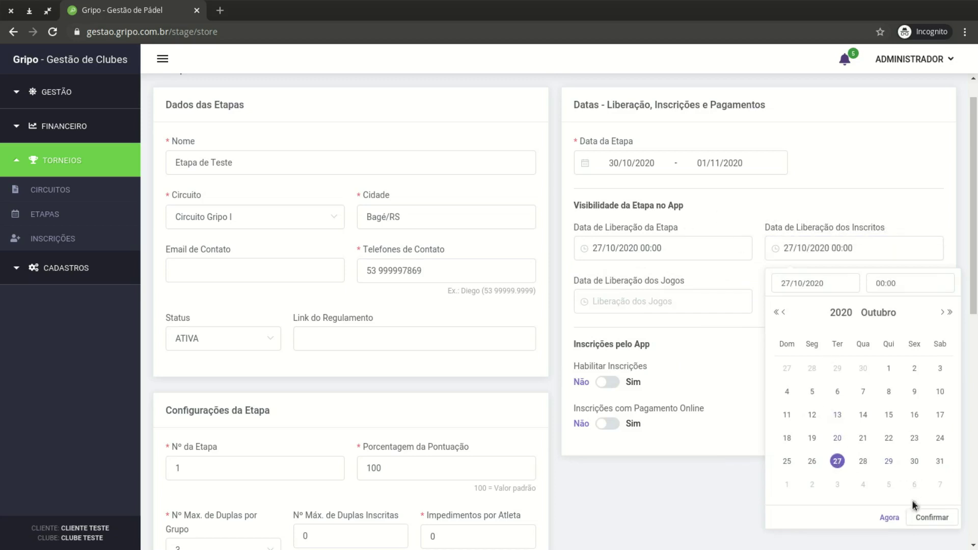
pyautogui.click(922, 518)
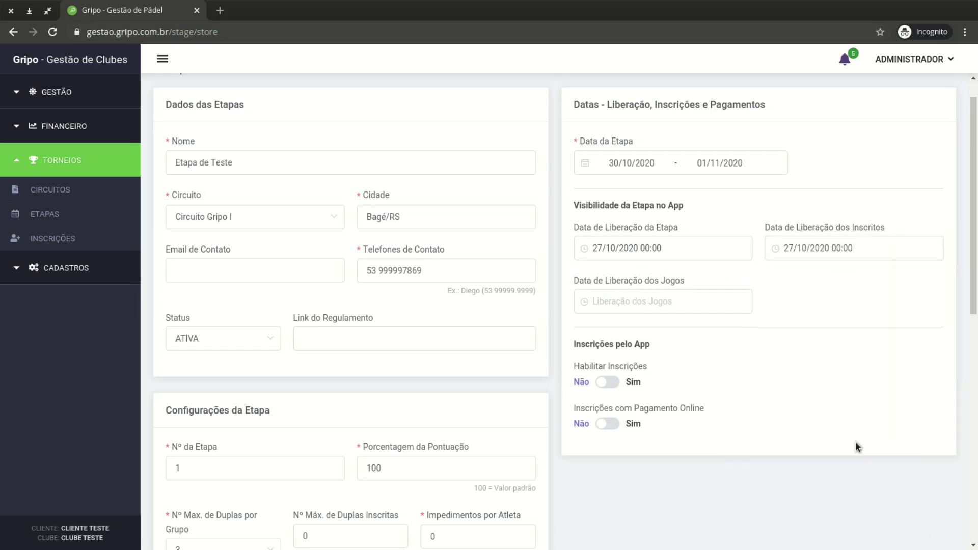
# Set the games release date to 29/10/2020
pyautogui.click(650, 304)
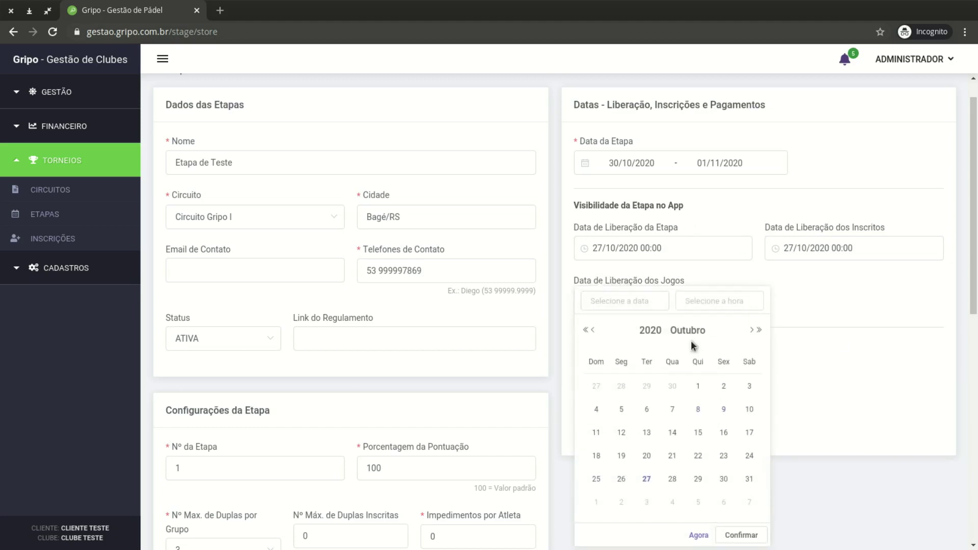
pyautogui.click(700, 482)
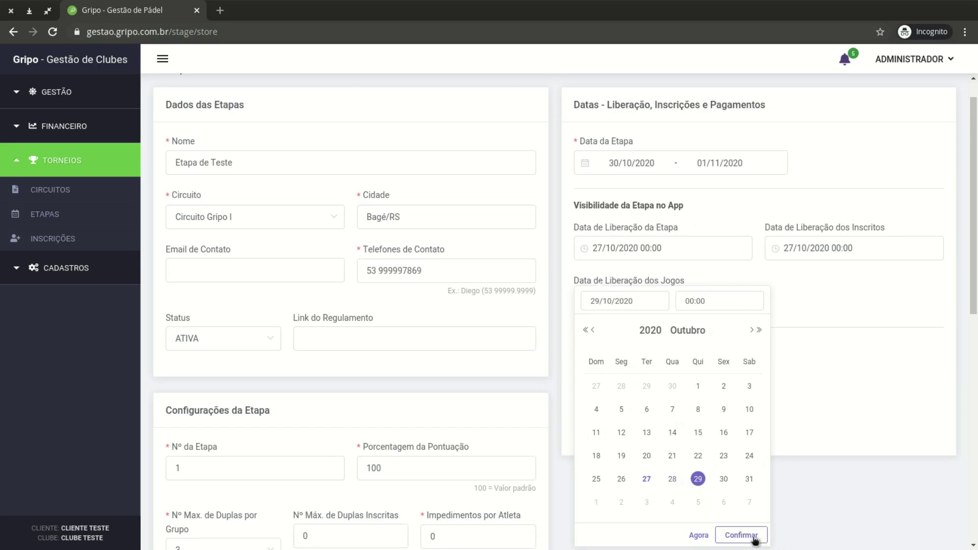
pyautogui.click(755, 536)
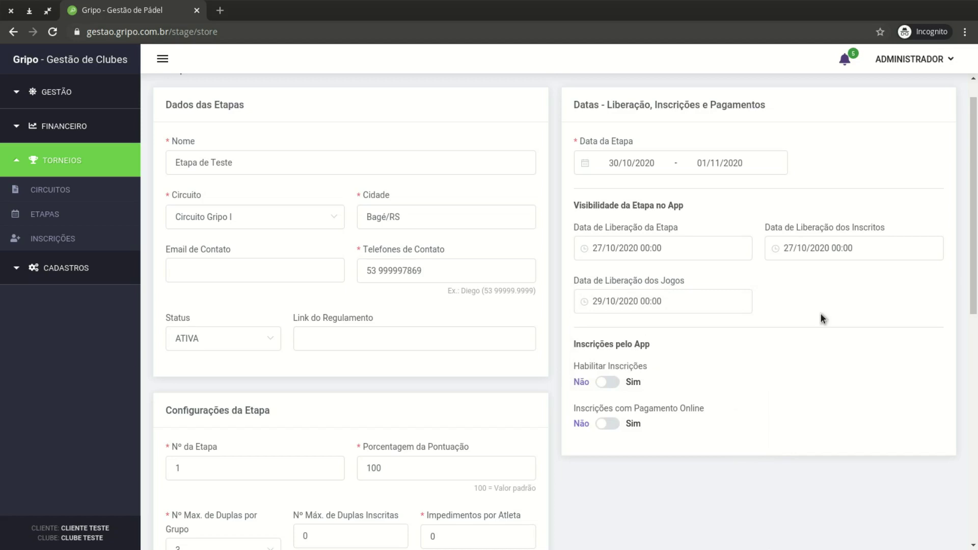
pyautogui.scroll(-2, 821, 312)
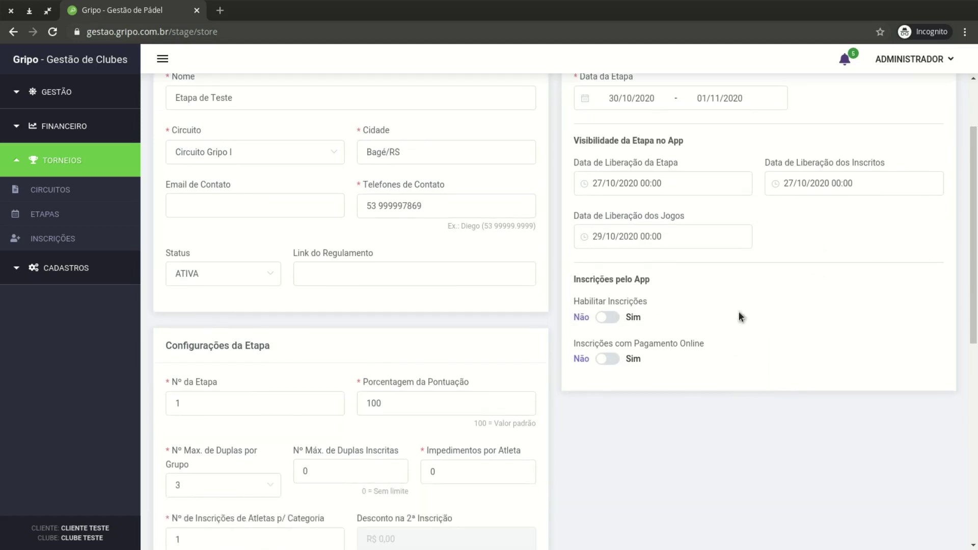
pyautogui.click(617, 319)
pyautogui.scroll(-1, 630, 279)
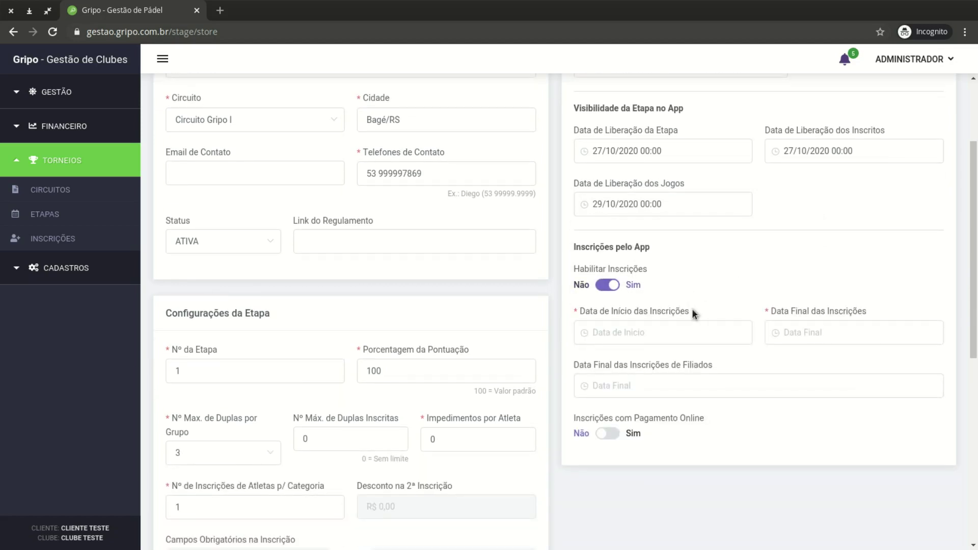
pyautogui.click(642, 331)
pyautogui.click(849, 262)
pyautogui.scroll(-2, 834, 329)
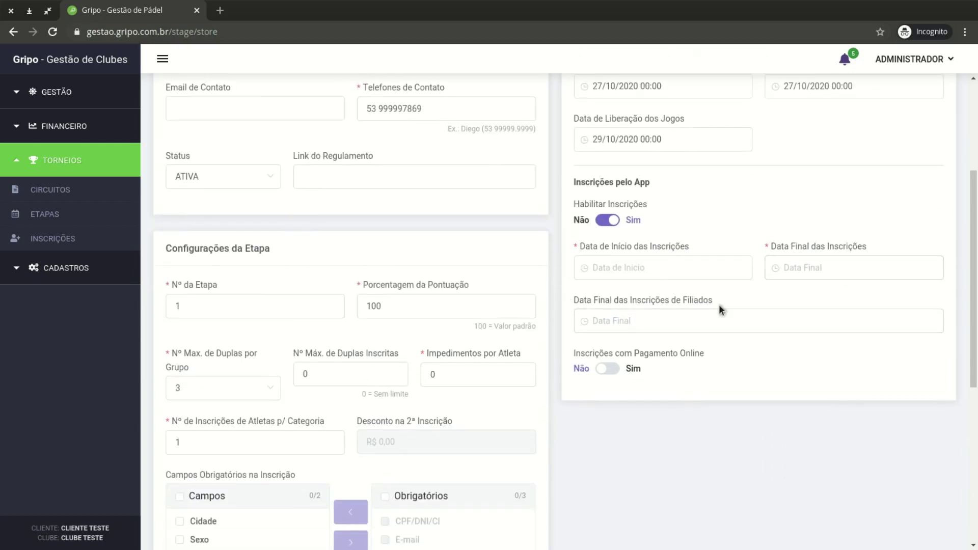
pyautogui.moveTo(704, 300); pyautogui.dragTo(653, 303)
pyautogui.click(787, 403)
pyautogui.click(614, 369)
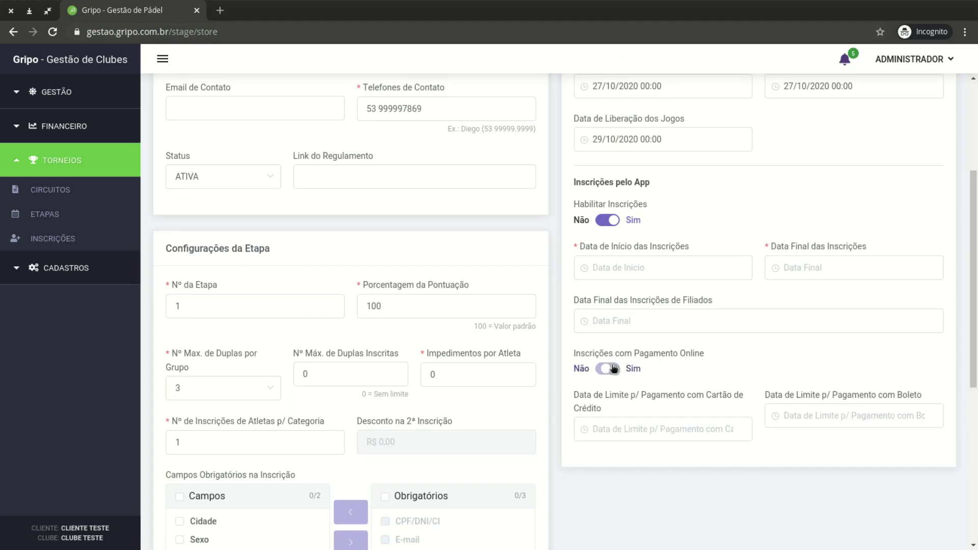
pyautogui.click(643, 428)
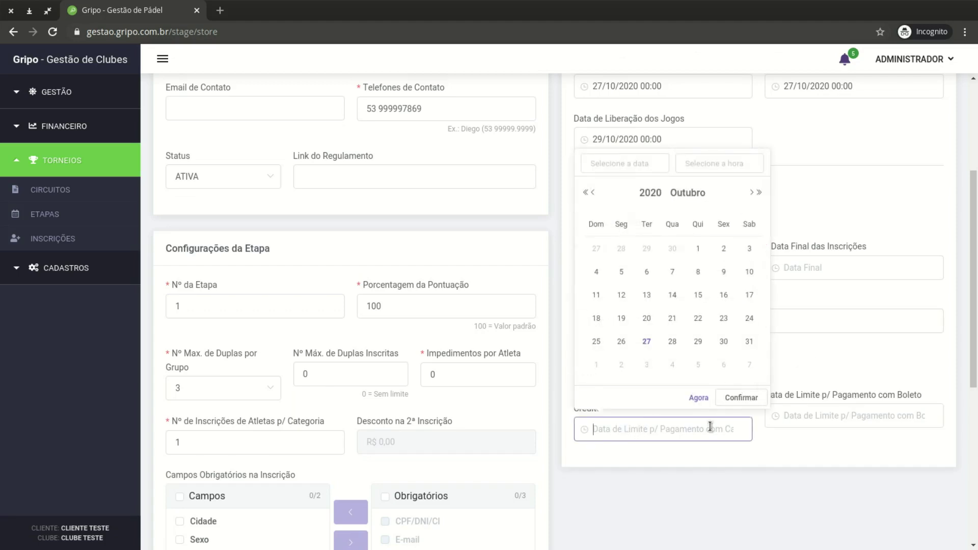
pyautogui.click(819, 427)
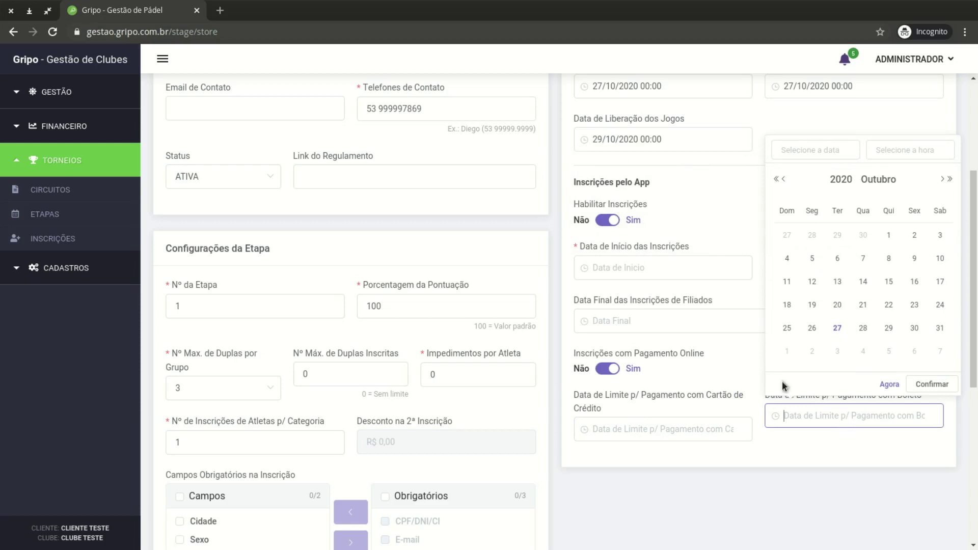
pyautogui.click(745, 371)
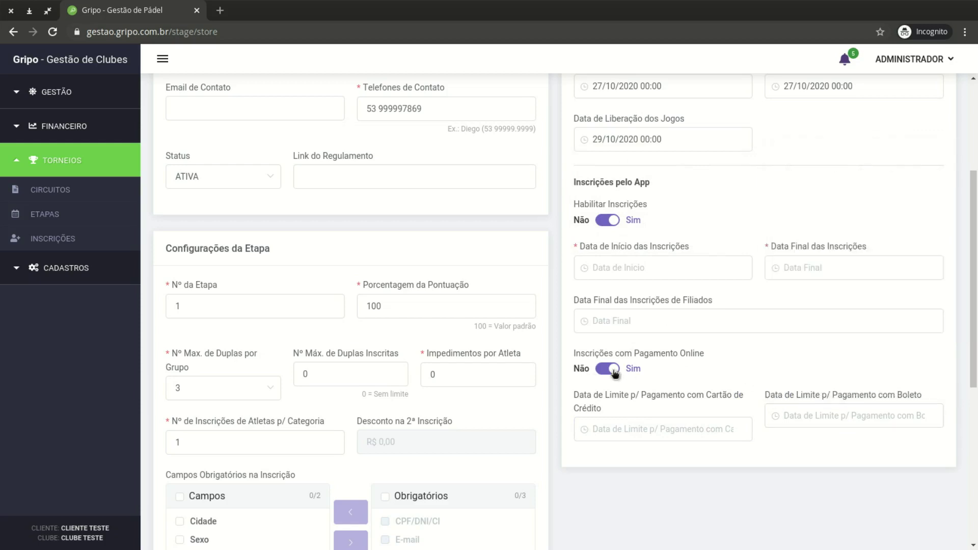
pyautogui.click(614, 369)
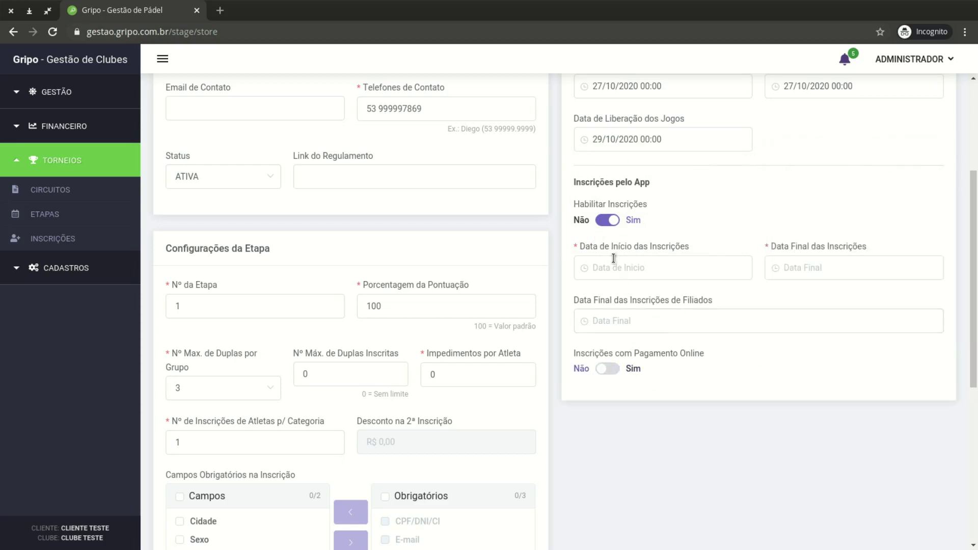
pyautogui.click(611, 220)
# Save the new Etapa de Teste stage with Salvar Alterações at the form's bottom
pyautogui.scroll(4, 662, 283)
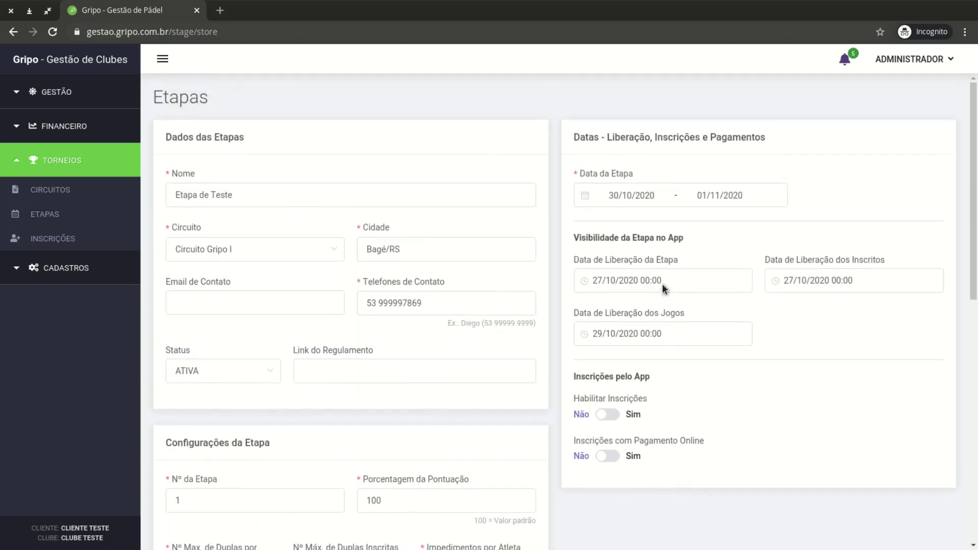
pyautogui.scroll(-2, 601, 272)
pyautogui.scroll(2, 589, 279)
pyautogui.scroll(-10, 468, 366)
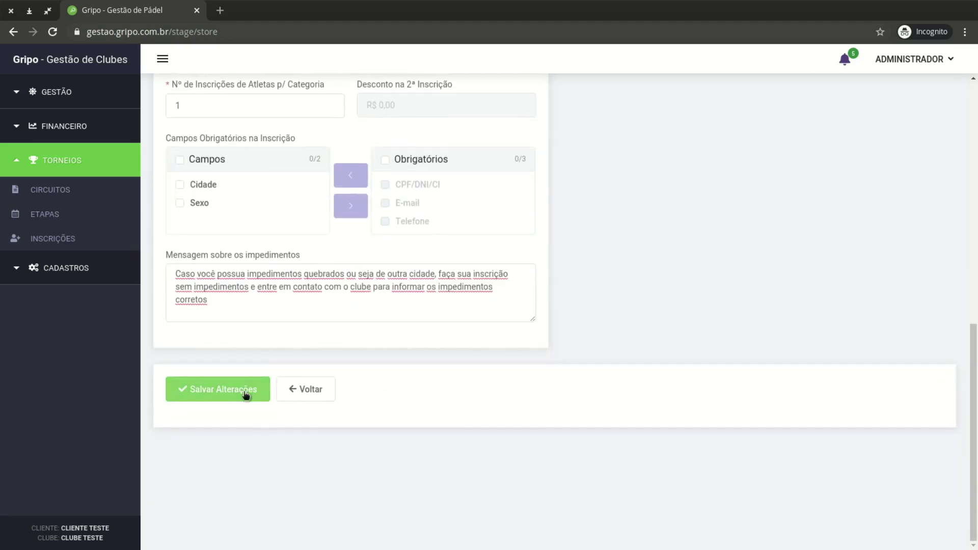
pyautogui.click(245, 395)
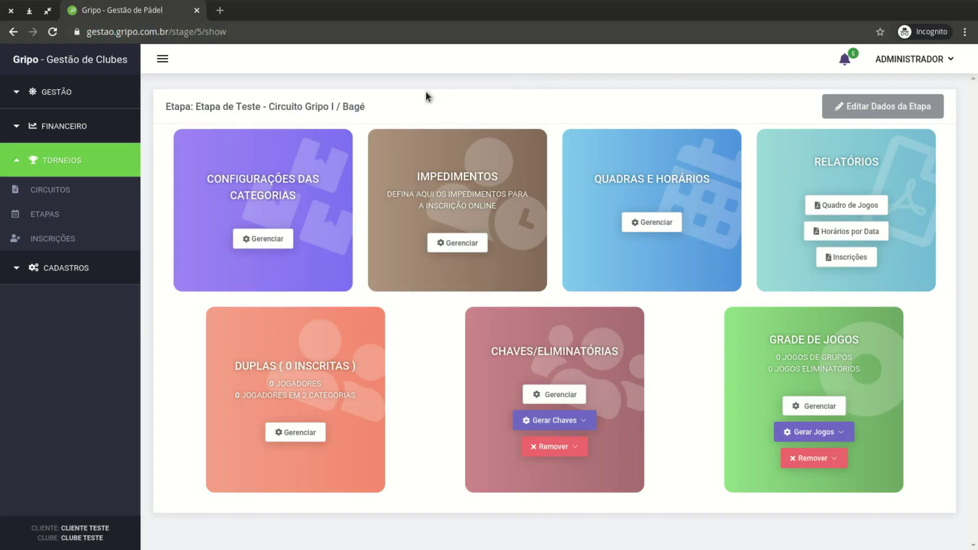
# In the category manager, enable Masculina categories including 1ª, 2ª, 3ª, 5ª and Iniciantes
pyautogui.click(282, 242)
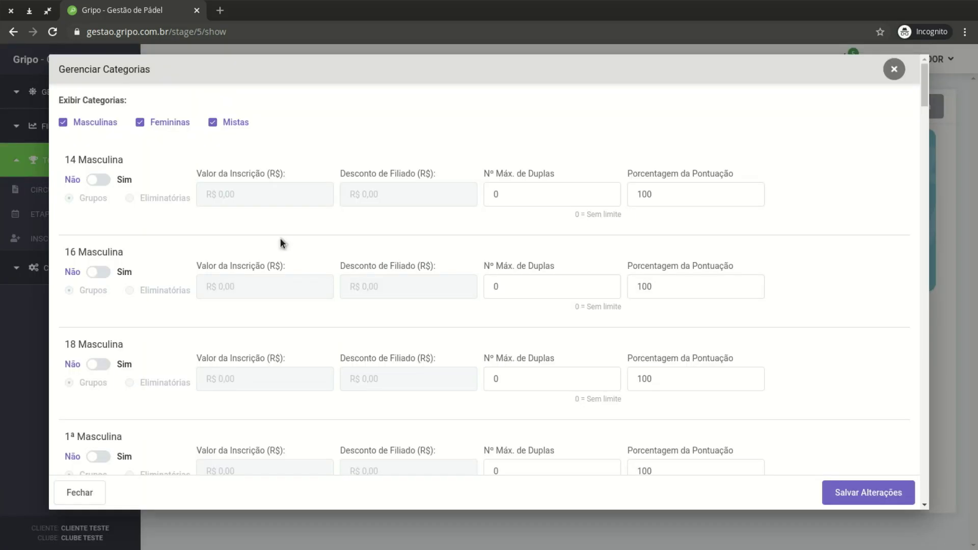
pyautogui.scroll(-4, 110, 274)
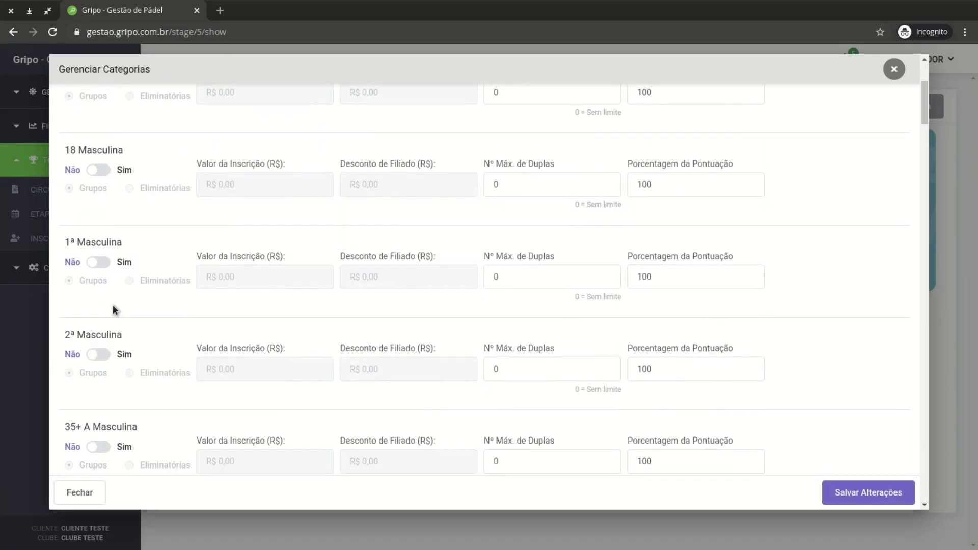
pyautogui.scroll(4, 111, 259)
pyautogui.scroll(-2, 123, 234)
pyautogui.scroll(-3, 124, 234)
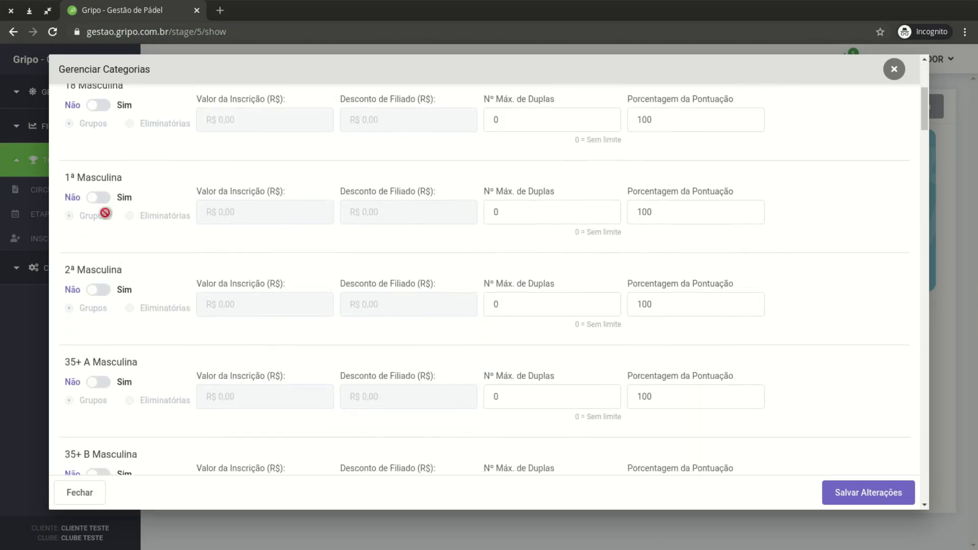
pyautogui.click(100, 203)
pyautogui.scroll(-1, 103, 239)
pyautogui.scroll(-3, 118, 316)
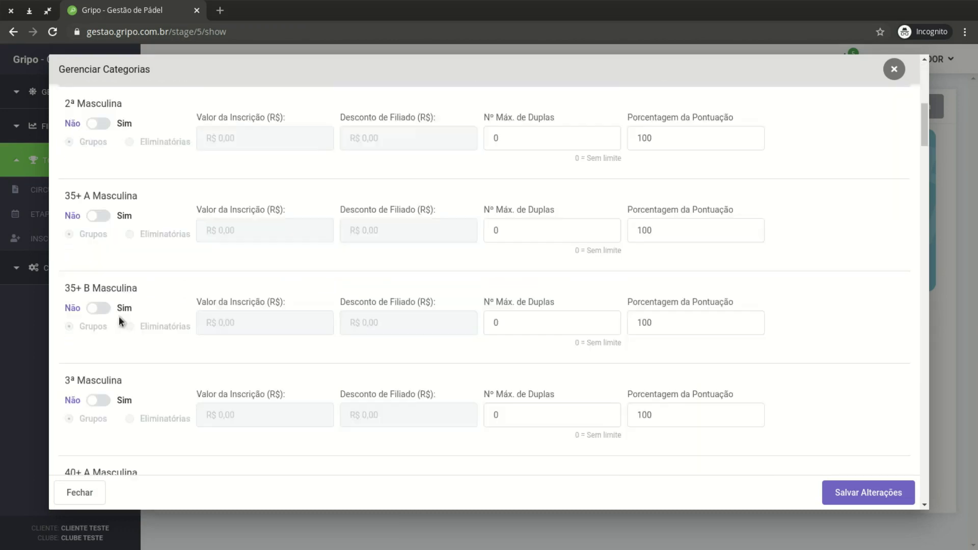
pyautogui.click(98, 340)
pyautogui.scroll(-4, 123, 338)
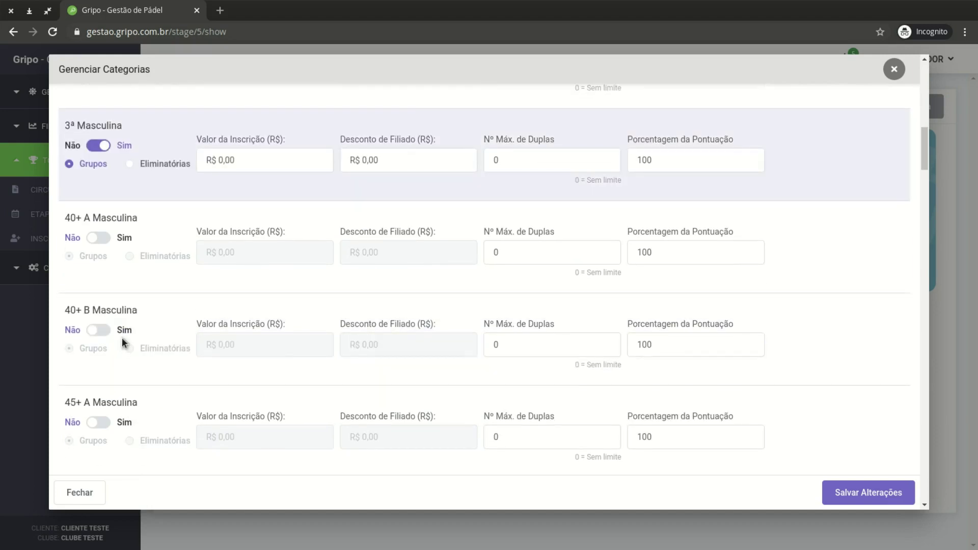
pyautogui.scroll(9, 105, 306)
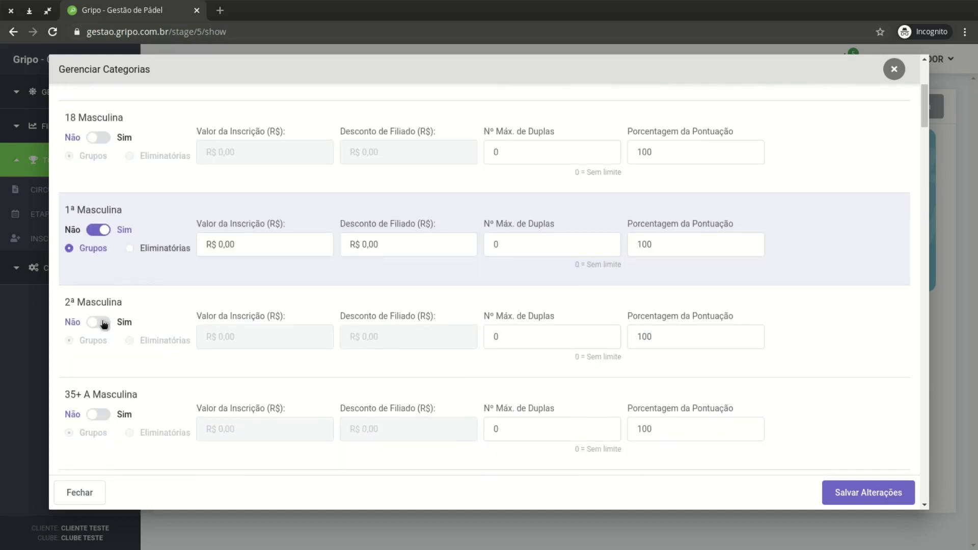
pyautogui.click(104, 324)
pyautogui.scroll(-10, 153, 332)
pyautogui.scroll(-4, 147, 331)
pyautogui.click(103, 317)
pyautogui.scroll(-10, 104, 326)
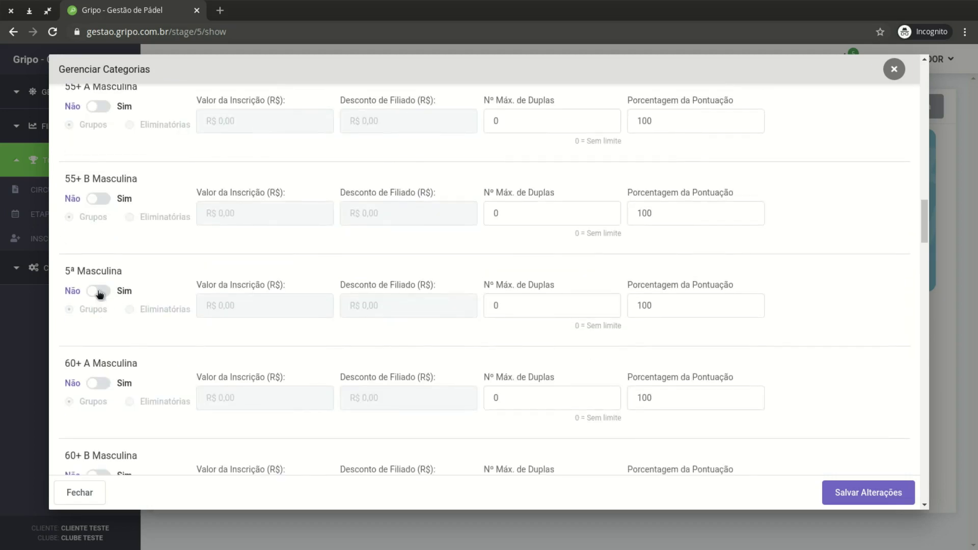
pyautogui.click(99, 294)
pyautogui.scroll(-12, 117, 332)
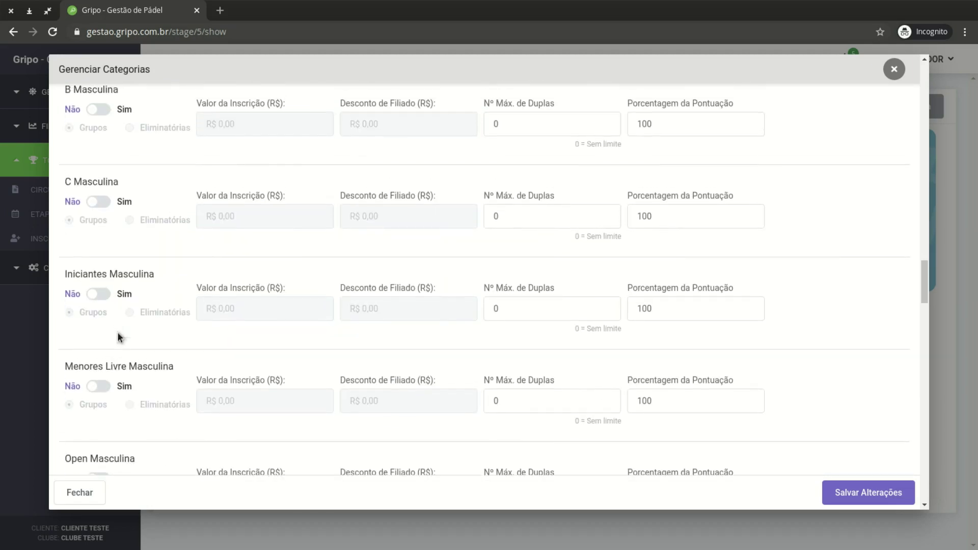
pyautogui.click(102, 295)
# Enable the 1ª, 2ª, 3ª, 4ª Feminina and Iniciantes Feminina categories
pyautogui.scroll(-5, 139, 337)
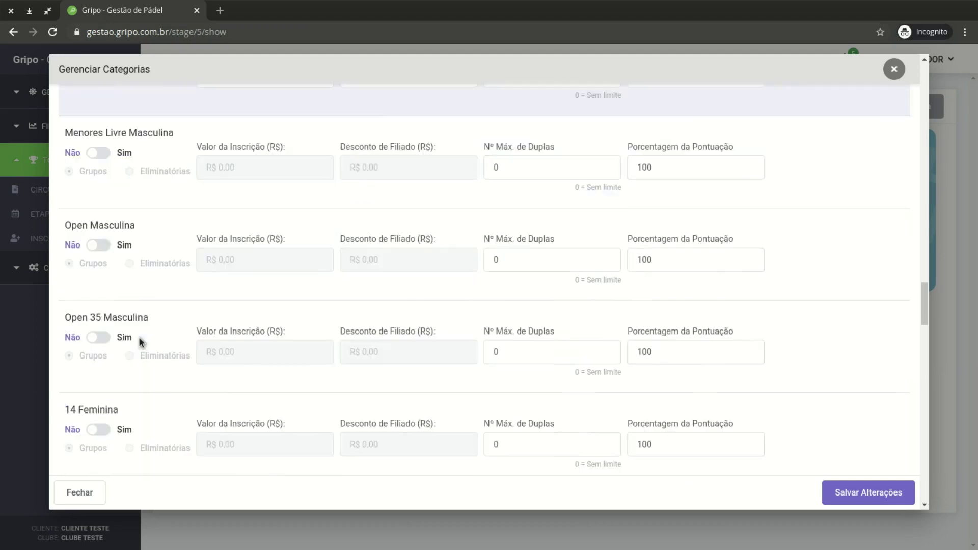
pyautogui.scroll(-8, 139, 337)
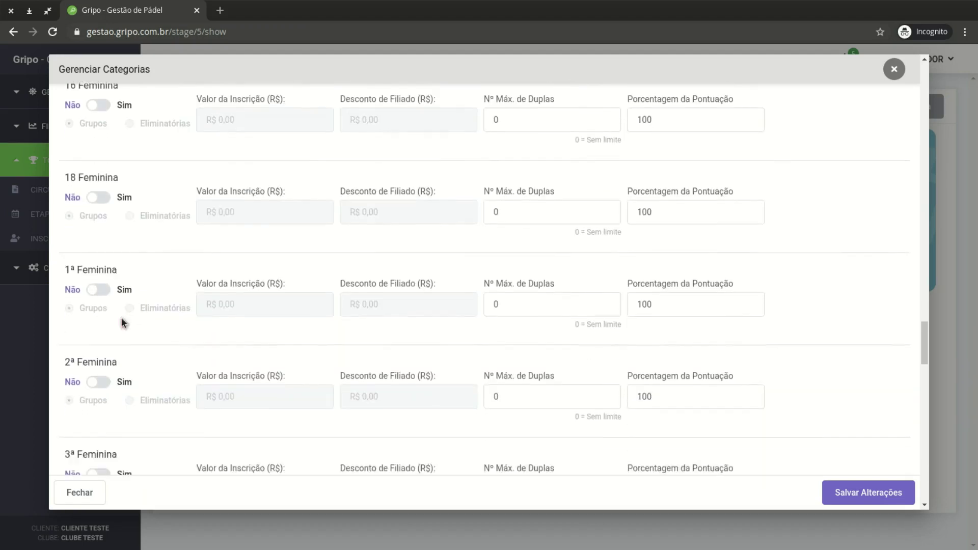
pyautogui.click(98, 253)
pyautogui.click(98, 347)
pyautogui.scroll(-3, 129, 345)
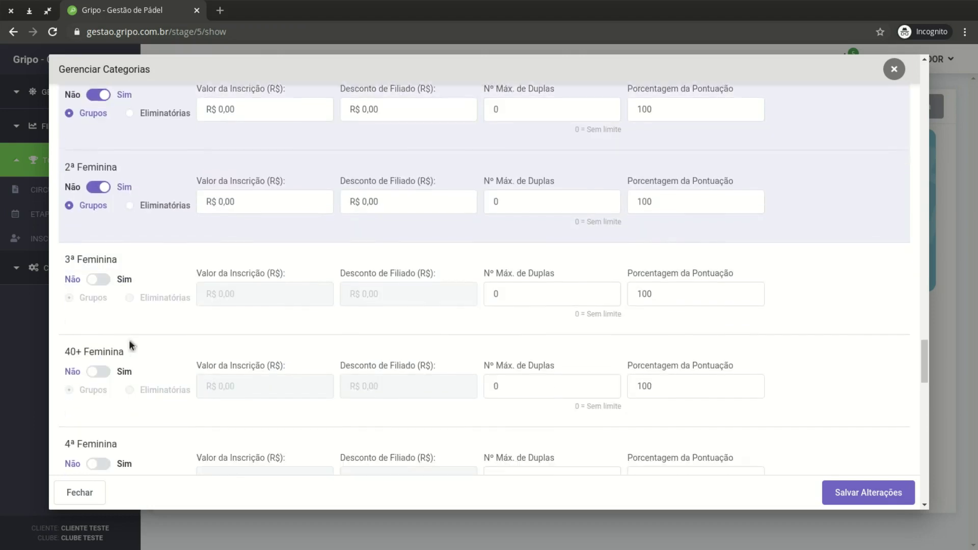
pyautogui.click(99, 279)
pyautogui.scroll(-3, 109, 382)
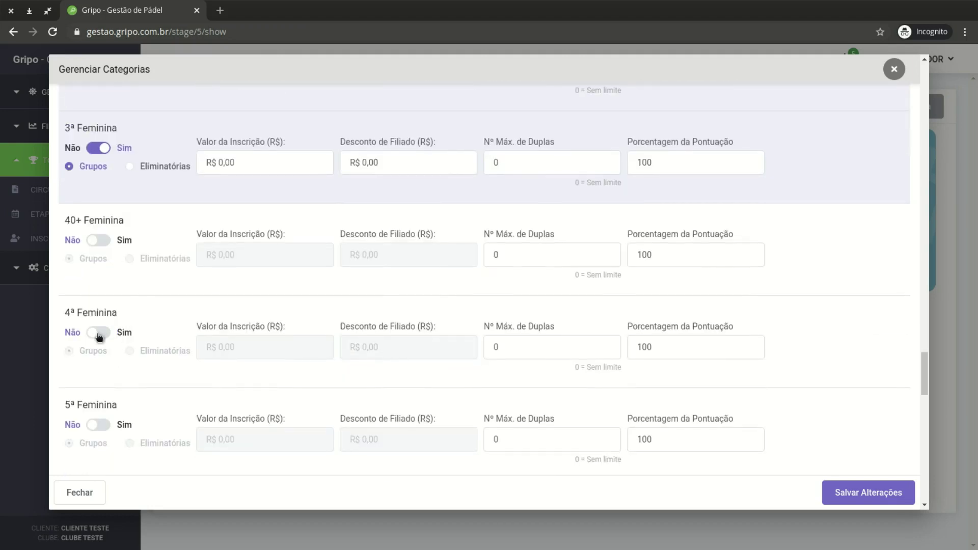
pyautogui.click(98, 333)
pyautogui.scroll(-7, 136, 349)
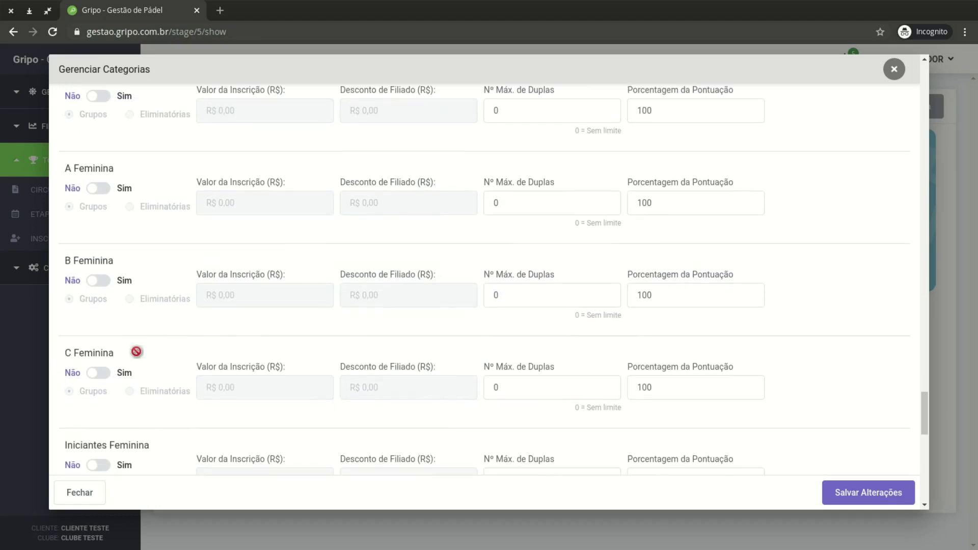
pyautogui.scroll(-2, 136, 352)
pyautogui.click(100, 369)
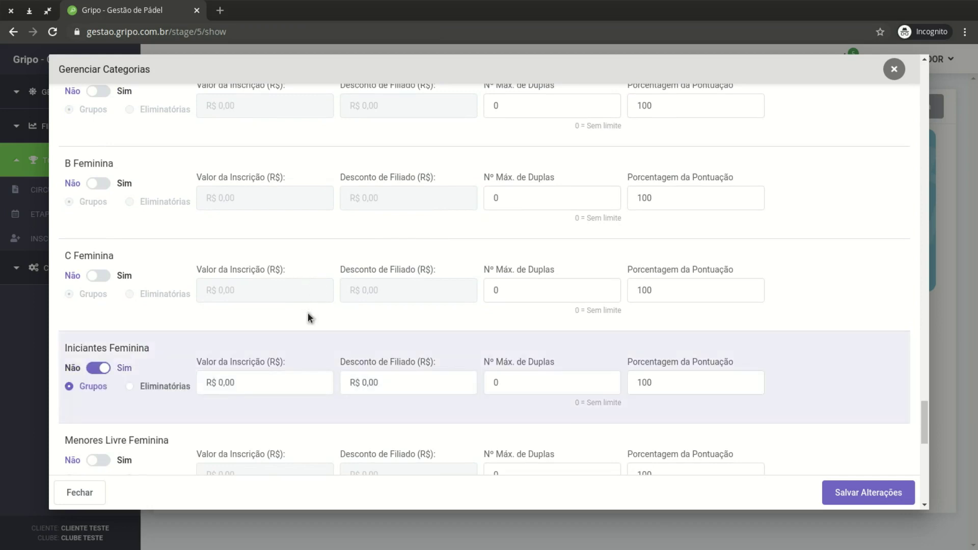
pyautogui.scroll(15, 308, 312)
pyautogui.scroll(15, 309, 317)
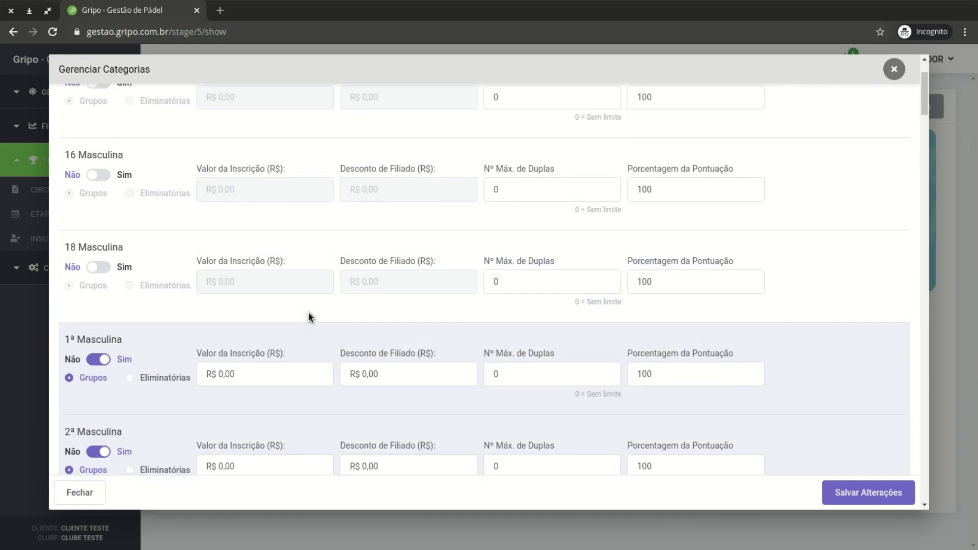
pyautogui.scroll(2, 309, 317)
pyautogui.scroll(-5, 308, 317)
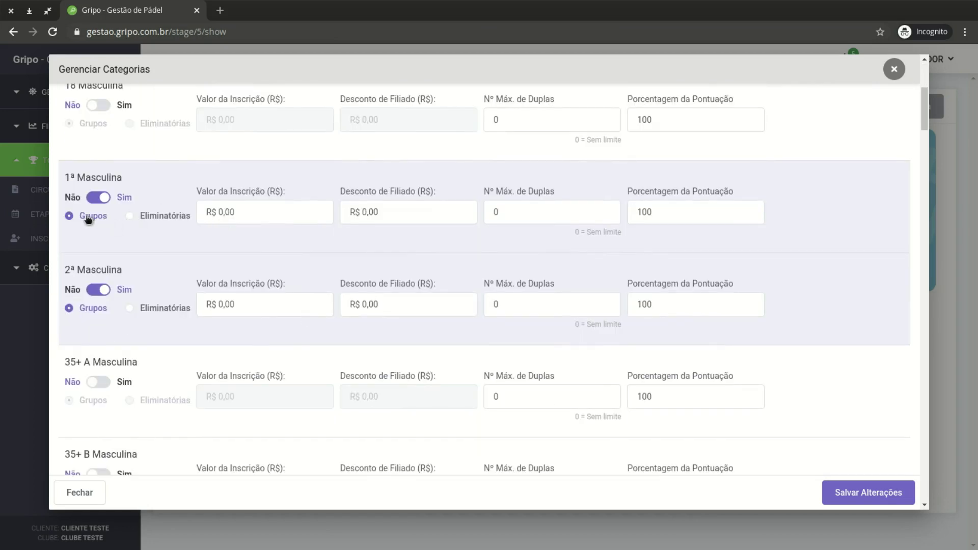
# Review 1ª Masculina's registration fee, member discount, maximum pairs and scoring percentage
pyautogui.click(263, 220)
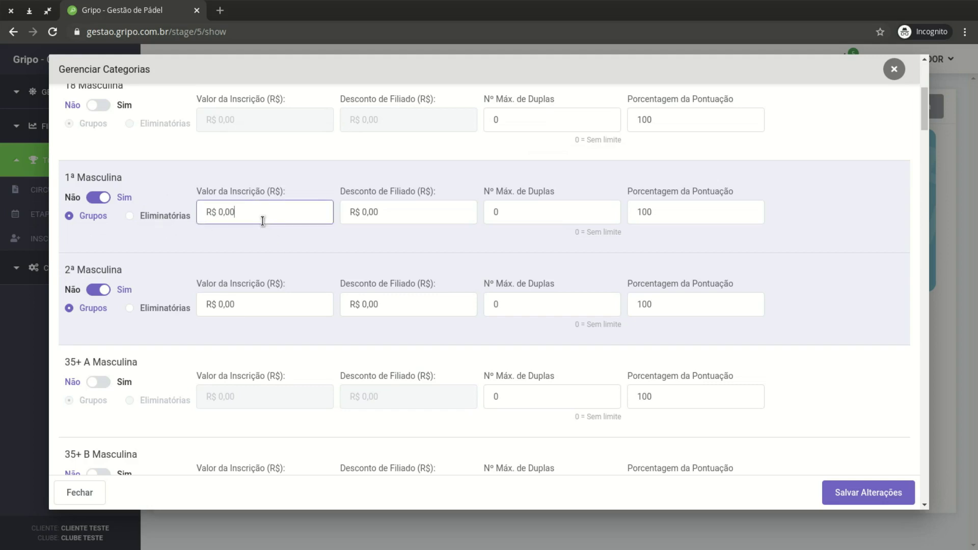
pyautogui.click(394, 211)
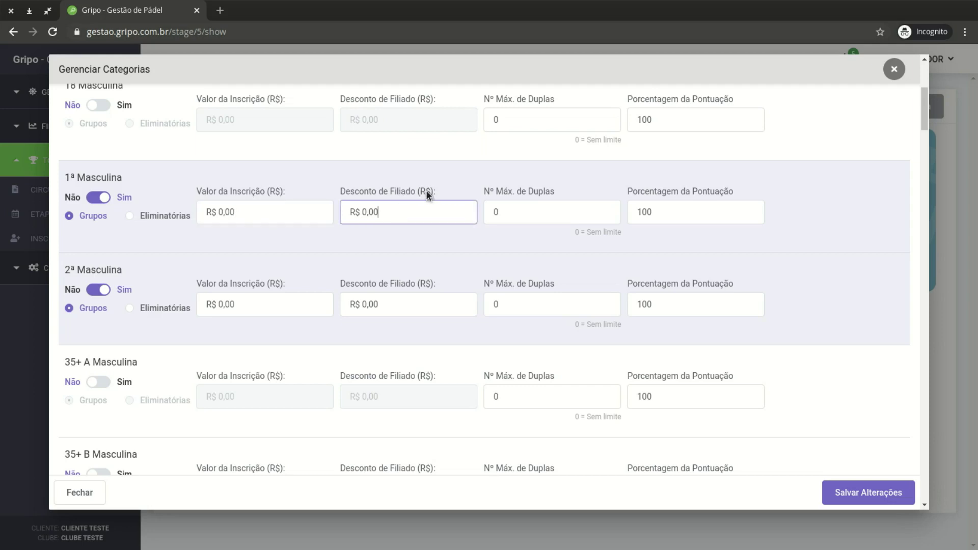
pyautogui.click(538, 221)
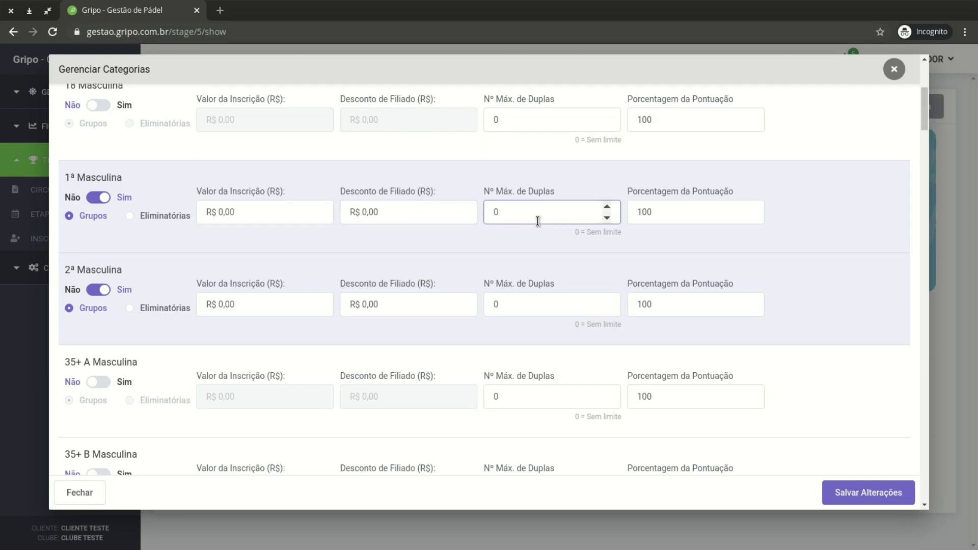
pyautogui.click(696, 221)
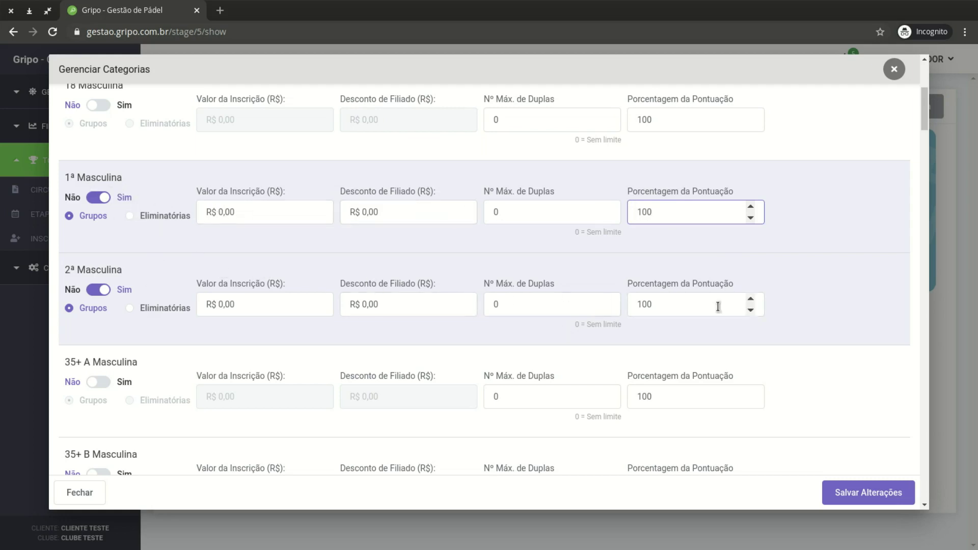
# Save the category settings and close the Gerenciar Categorias window
pyautogui.click(872, 497)
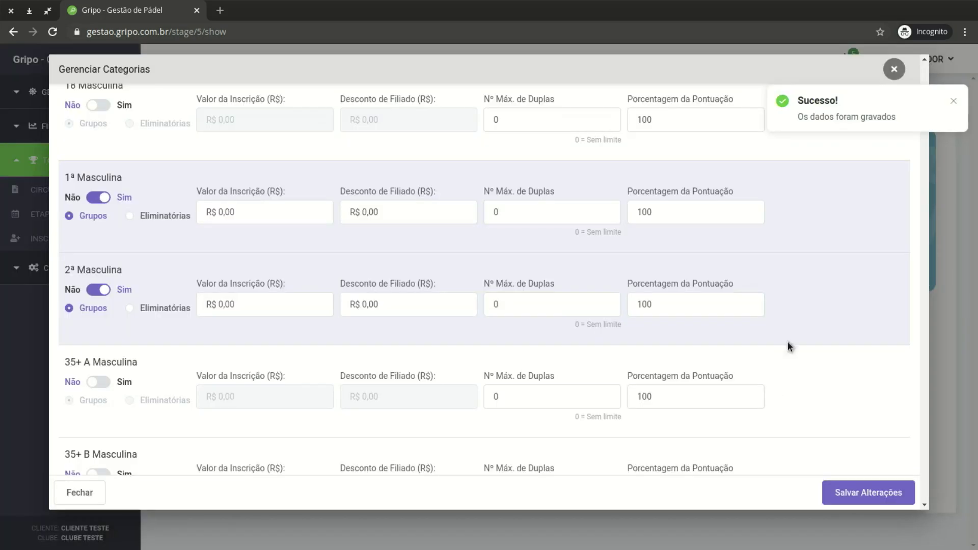
pyautogui.click(954, 101)
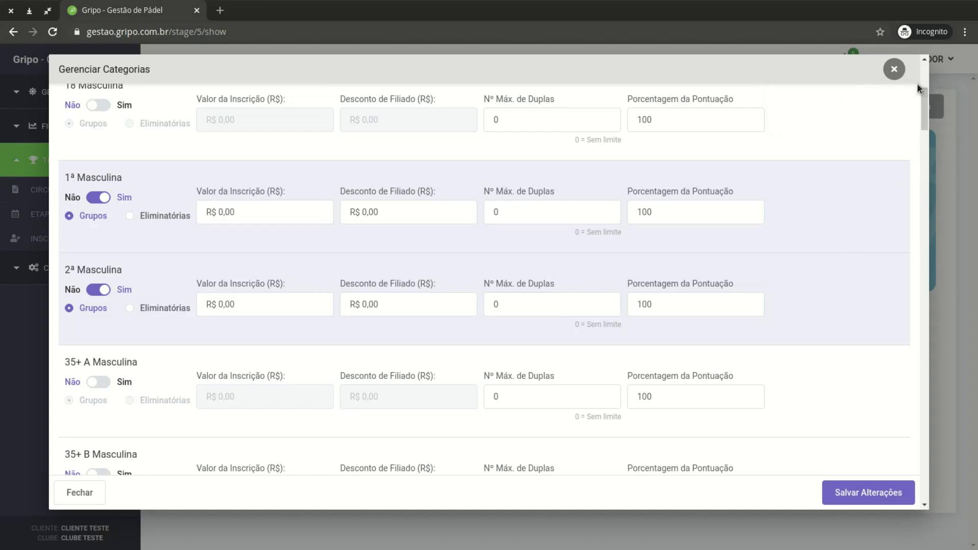
pyautogui.click(898, 75)
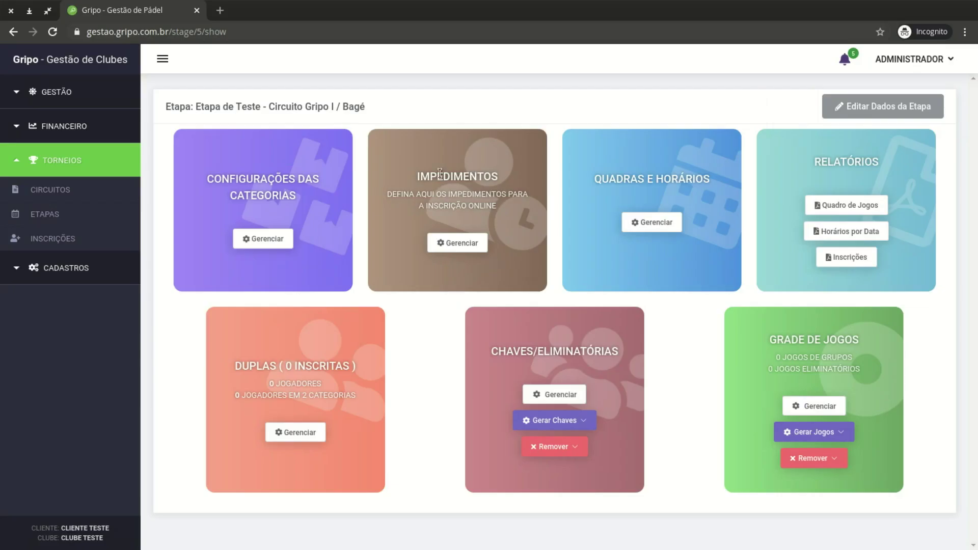
# Move Sexta à Noite into the stage's selected impediments and close the Impedimentos window
pyautogui.click(471, 246)
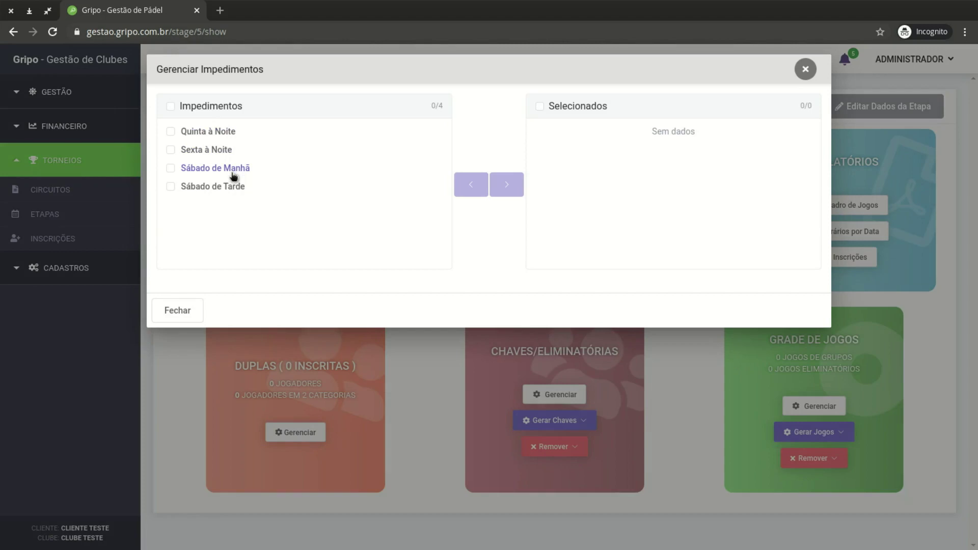
pyautogui.click(213, 151)
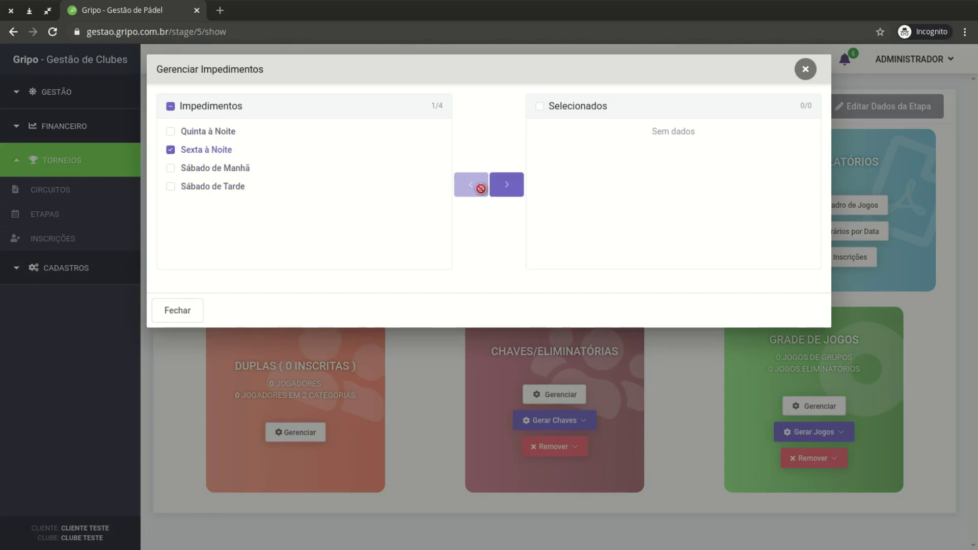
pyautogui.click(514, 194)
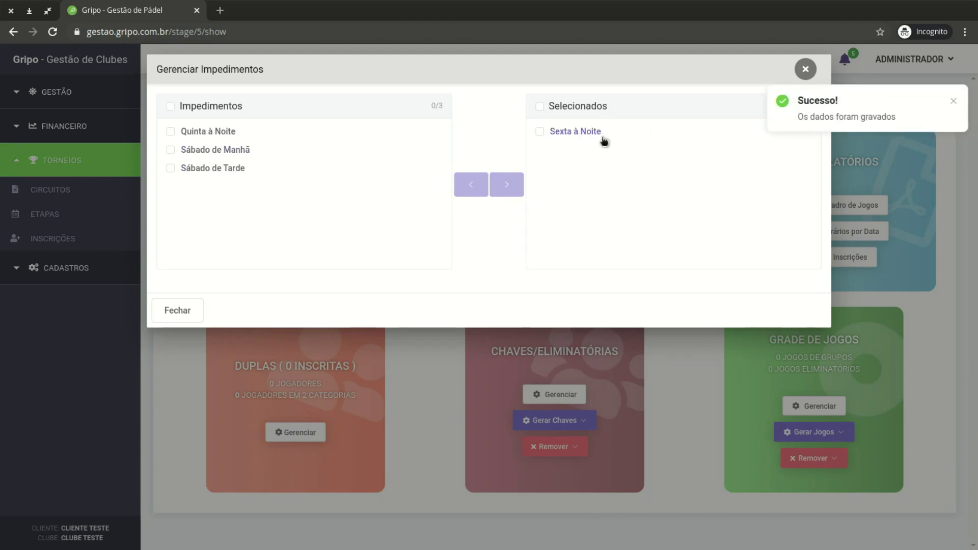
pyautogui.click(954, 102)
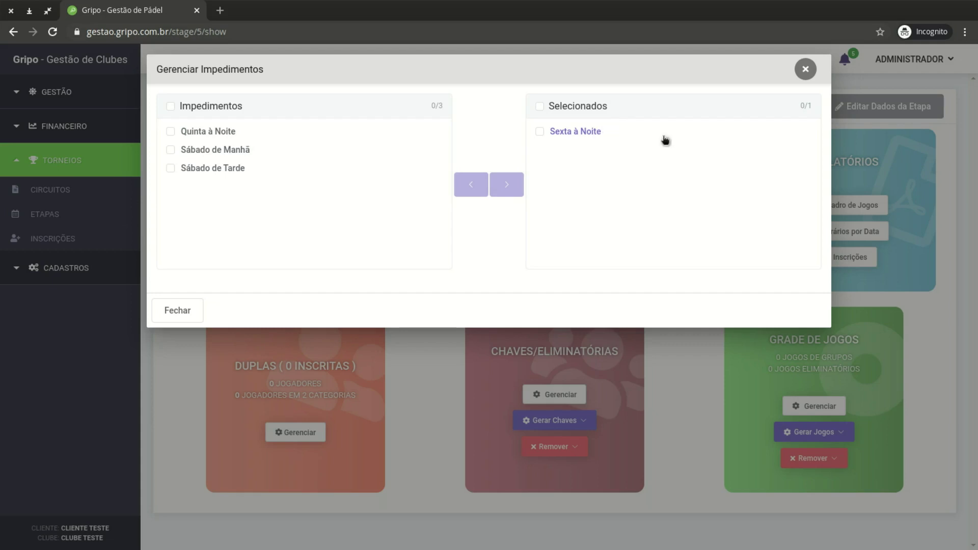
pyautogui.click(806, 70)
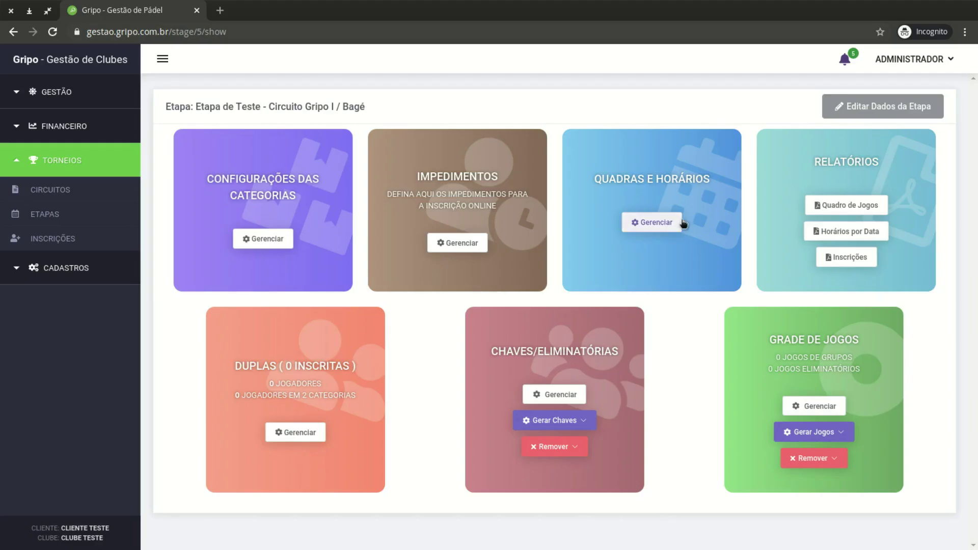
# Add Quadras 1, 2 and 3 to the stage and open Quadra 1's schedule periods
pyautogui.moveTo(629, 177); pyautogui.dragTo(700, 180)
pyautogui.click(700, 180)
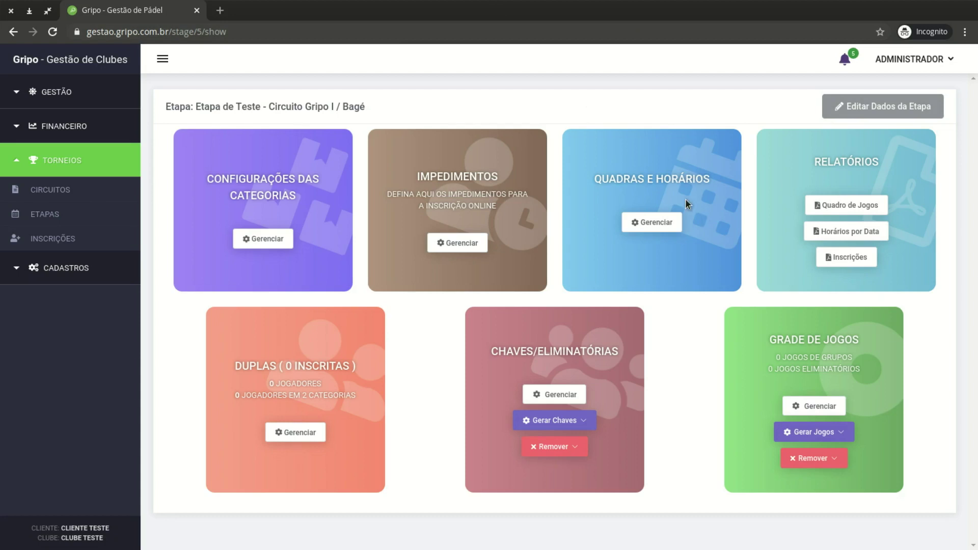
pyautogui.click(676, 223)
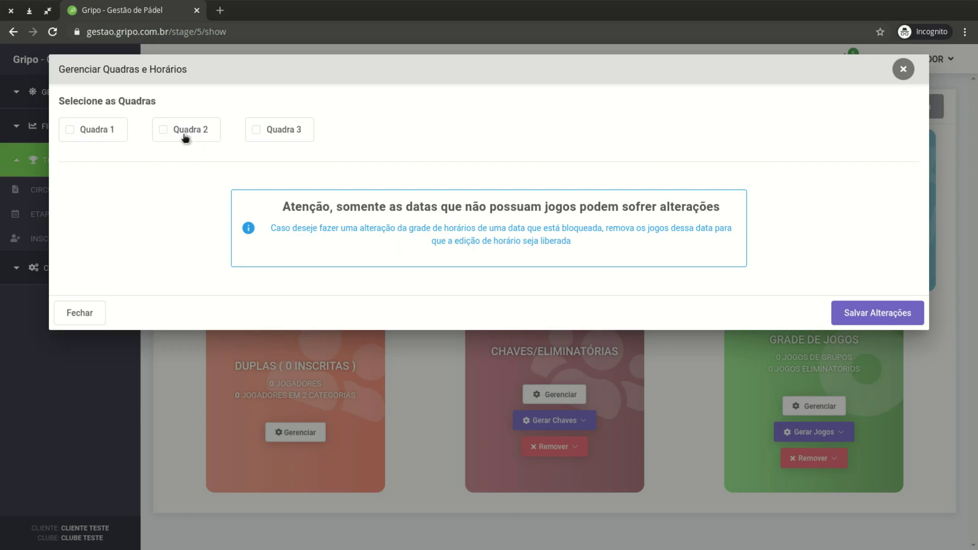
pyautogui.click(96, 129)
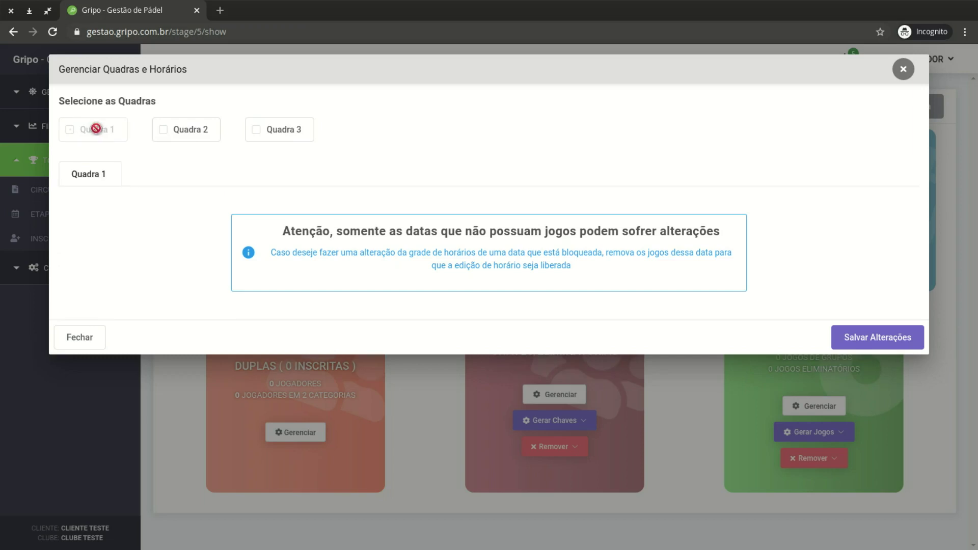
pyautogui.click(190, 129)
pyautogui.click(281, 128)
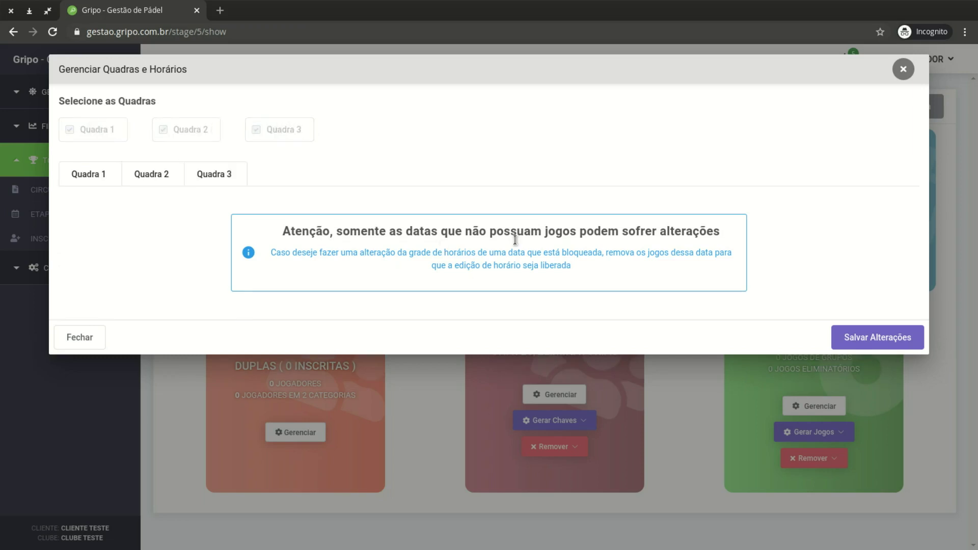
pyautogui.click(92, 175)
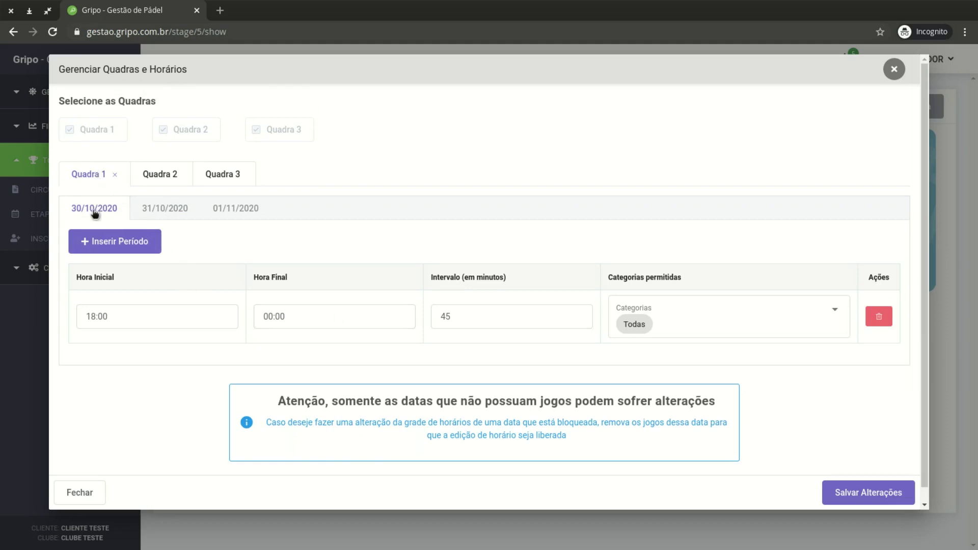
# Review Quadra 1's period times, trying intervals 40 and 60 before settling on 45 minutes
pyautogui.click(137, 317)
pyautogui.click(326, 317)
pyautogui.click(501, 318)
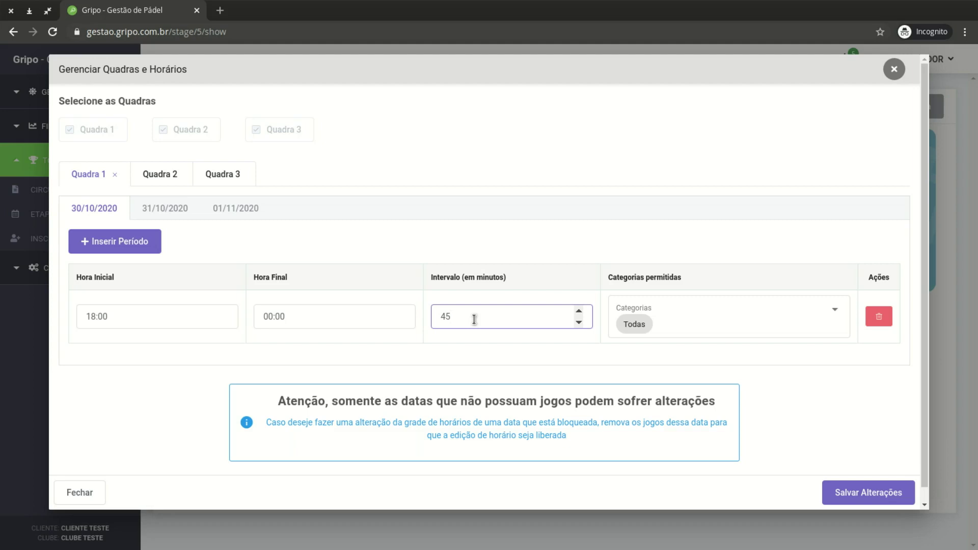
pyautogui.click(331, 317)
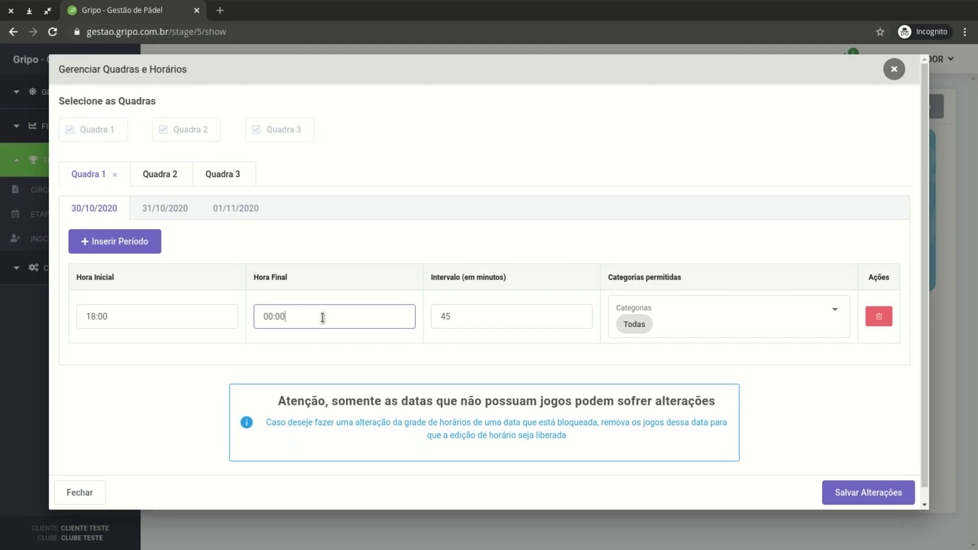
pyautogui.scroll(-1, 471, 239)
pyautogui.doubleClick(465, 304)
pyautogui.write('40')
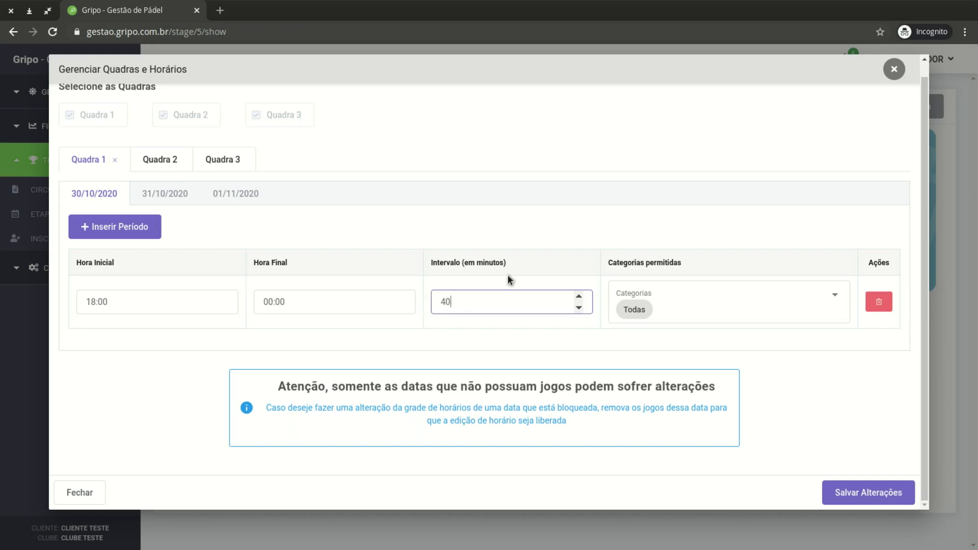
pyautogui.moveTo(475, 299); pyautogui.dragTo(429, 301)
pyautogui.write('60')
pyautogui.write('45')
pyautogui.click(133, 307)
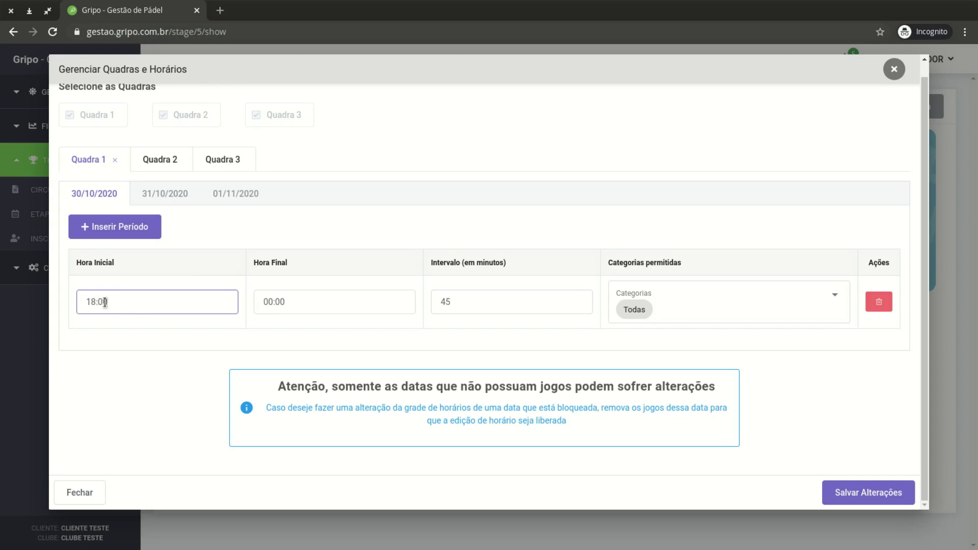
# Compare Quadra 1's 30/10, 31/10 and 01/11 schedules, keeping categories at Todas, ending on 31/10/2020
pyautogui.click(159, 198)
pyautogui.click(130, 303)
pyautogui.click(234, 195)
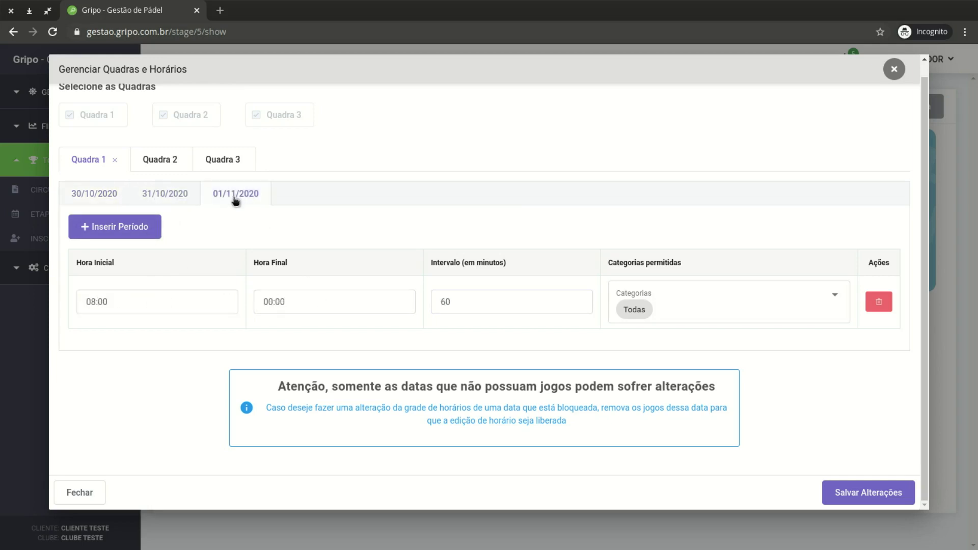
pyautogui.click(167, 194)
pyautogui.click(113, 194)
pyautogui.scroll(1, 179, 292)
pyautogui.scroll(-1, 178, 292)
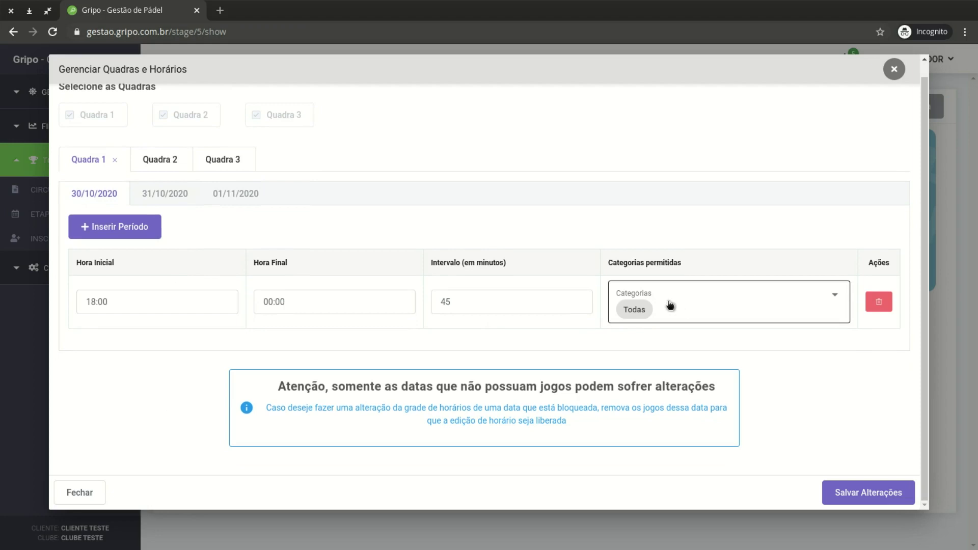
pyautogui.click(758, 305)
pyautogui.click(708, 227)
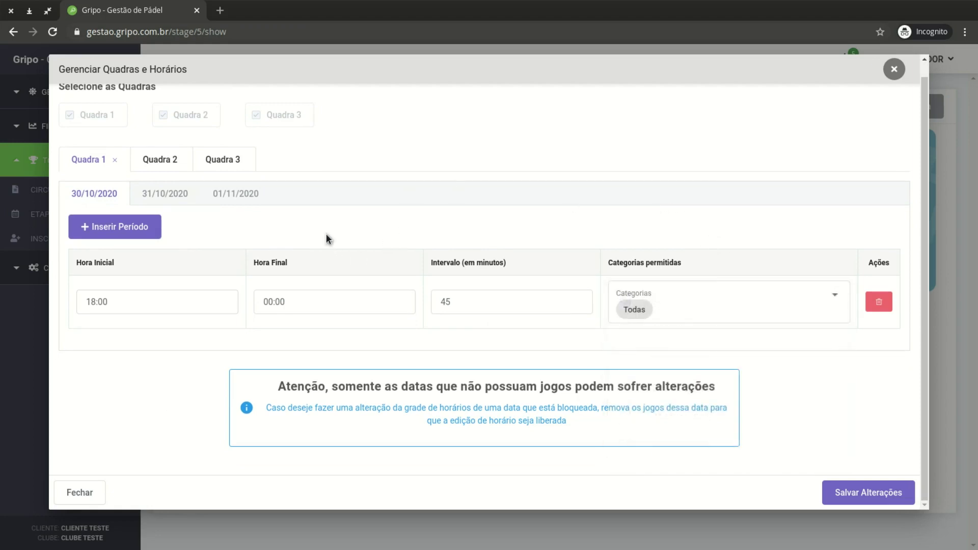
pyautogui.click(169, 195)
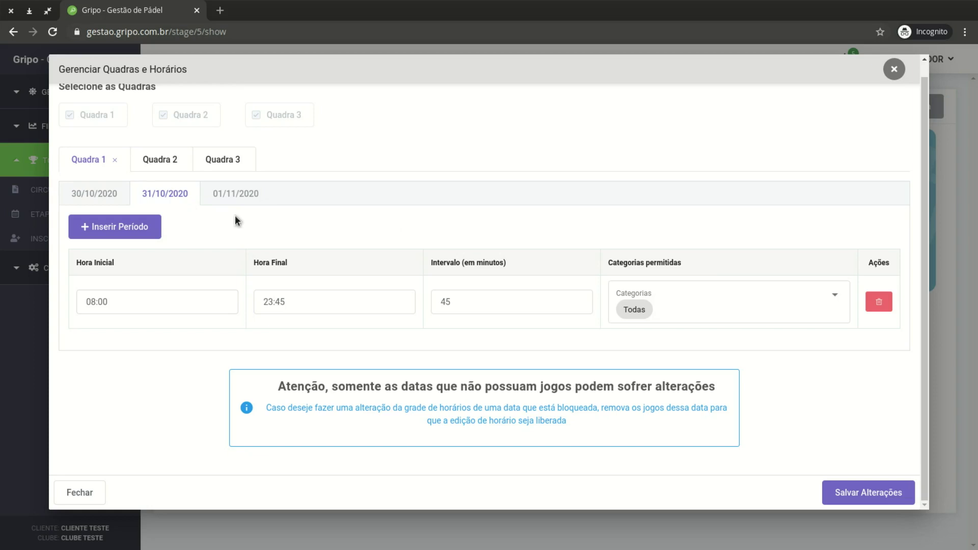
# Change the existing period to 08:00–12:00, keeping its 45-minute interval
pyautogui.click(190, 300)
pyautogui.click(148, 231)
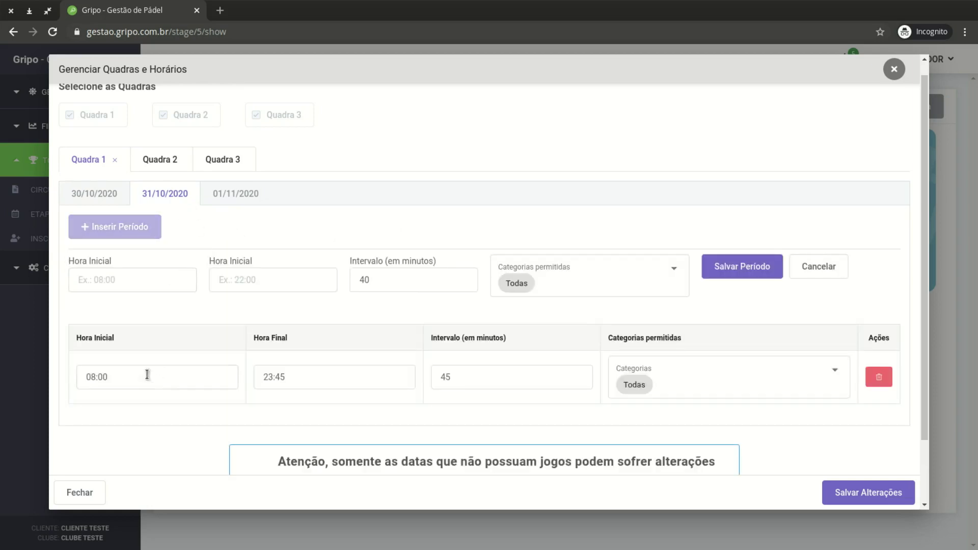
pyautogui.moveTo(135, 375); pyautogui.dragTo(81, 371)
pyautogui.write('08')
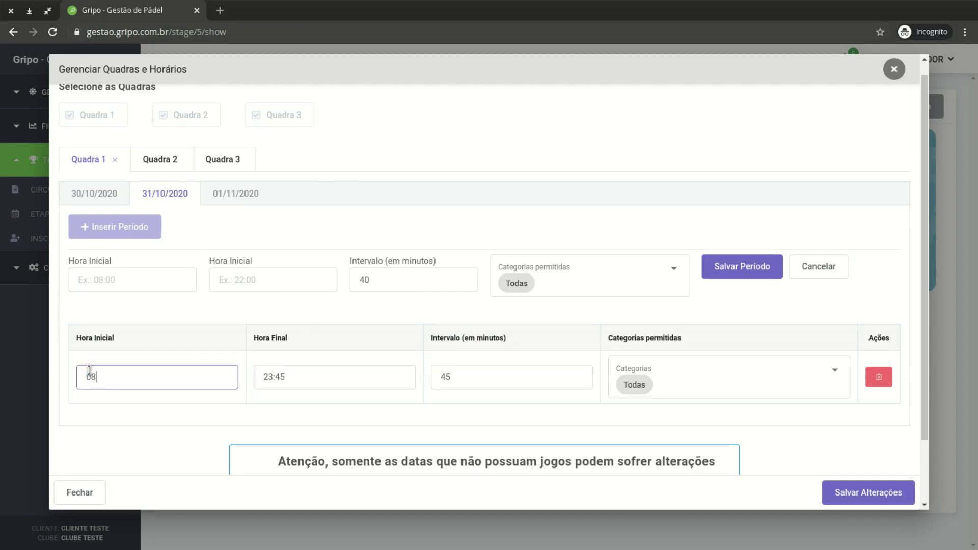
pyautogui.write(':00')
pyautogui.click(351, 378)
pyautogui.write('12:00')
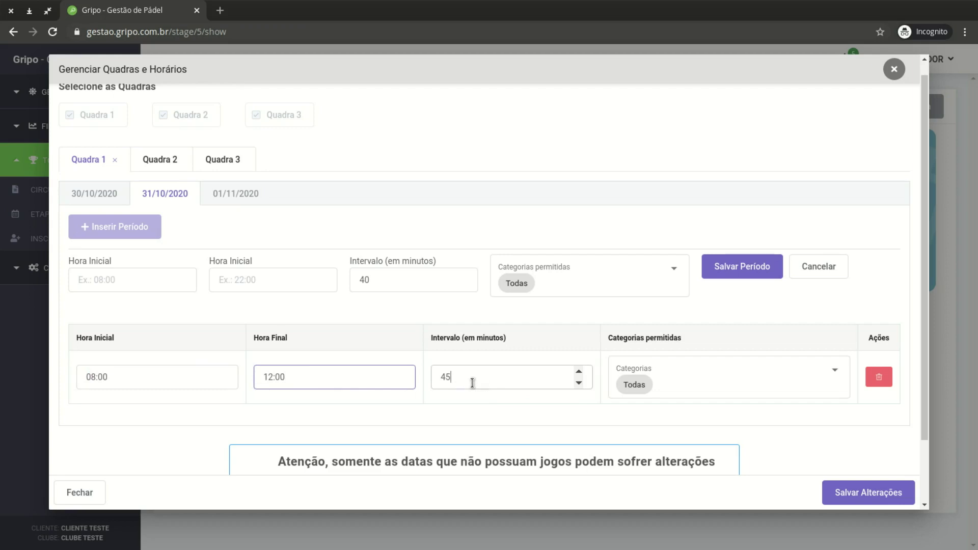
pyautogui.moveTo(470, 380); pyautogui.dragTo(436, 381)
pyautogui.click(473, 315)
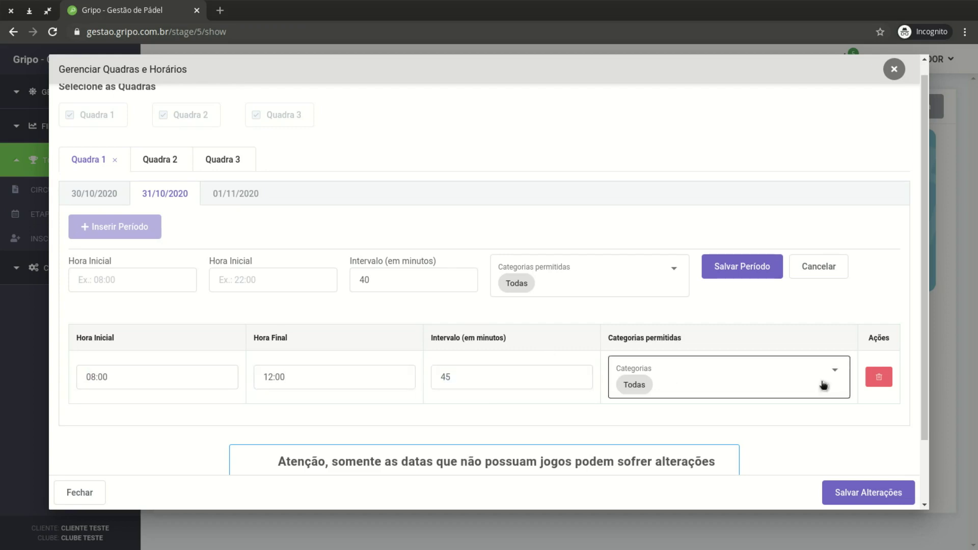
# Set the new period to 12:00–18:00 with a 60-minute interval
pyautogui.click(135, 275)
pyautogui.write('12')
pyautogui.click(295, 280)
pyautogui.write('18:00')
pyautogui.click(147, 284)
pyautogui.write(':00')
pyautogui.doubleClick(390, 282)
pyautogui.write('60')
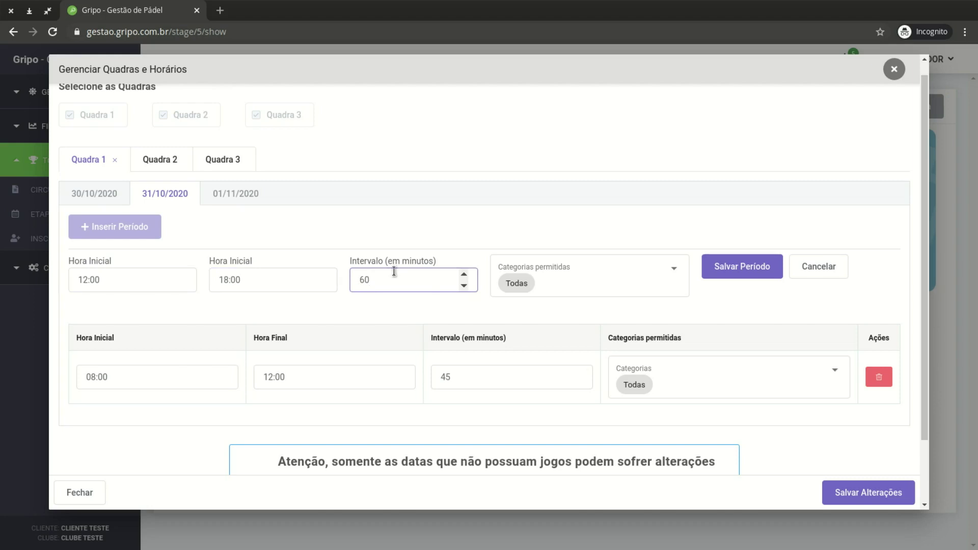
pyautogui.click(393, 256)
# Limit the 12:00–18:00 period to 1ª/2ª Masculina and 1ª/2ª Feminina, then save it
pyautogui.click(598, 275)
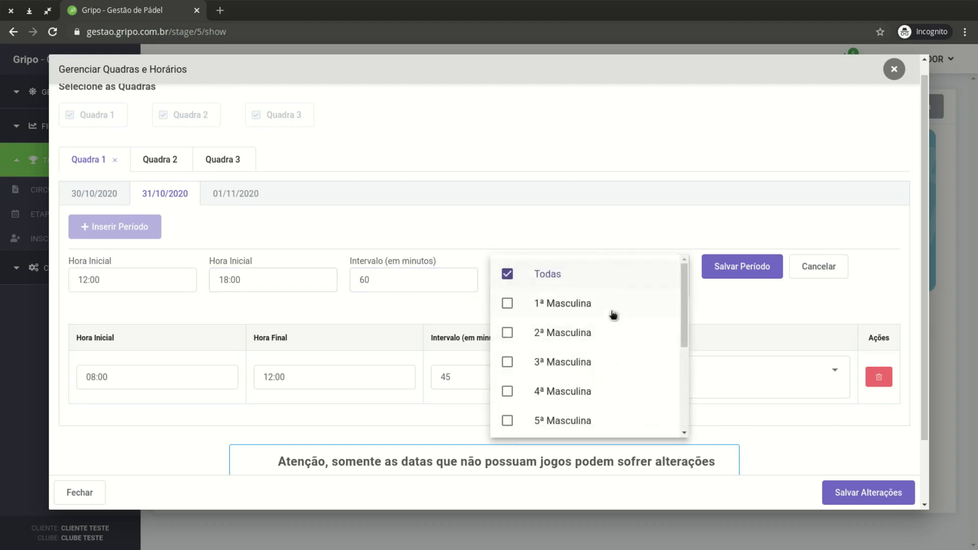
pyautogui.click(508, 304)
pyautogui.click(508, 334)
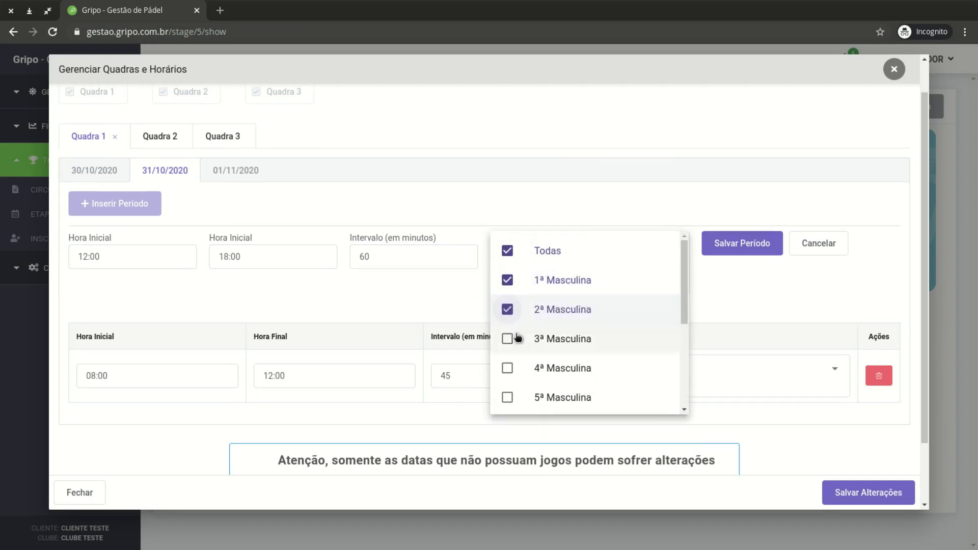
pyautogui.click(508, 262)
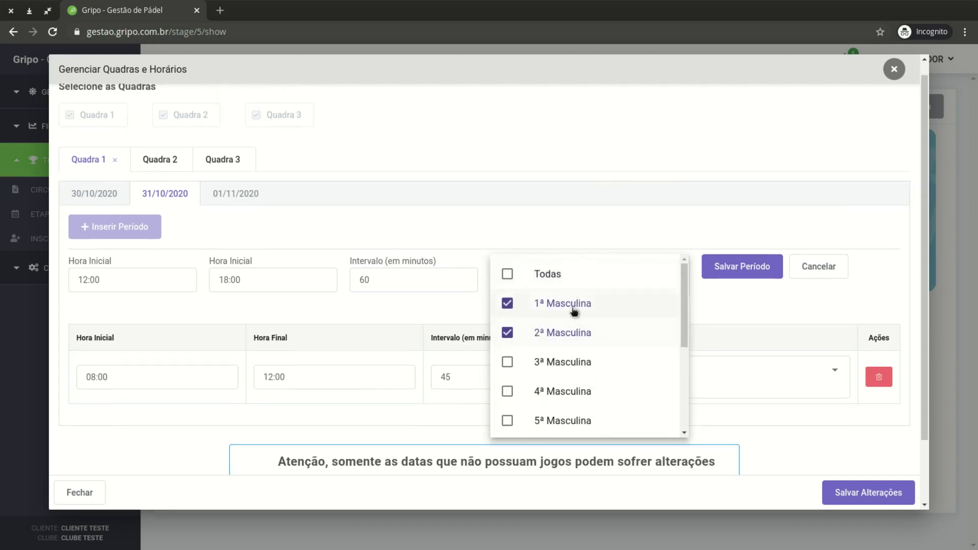
pyautogui.scroll(-3, 573, 336)
pyautogui.scroll(1, 581, 335)
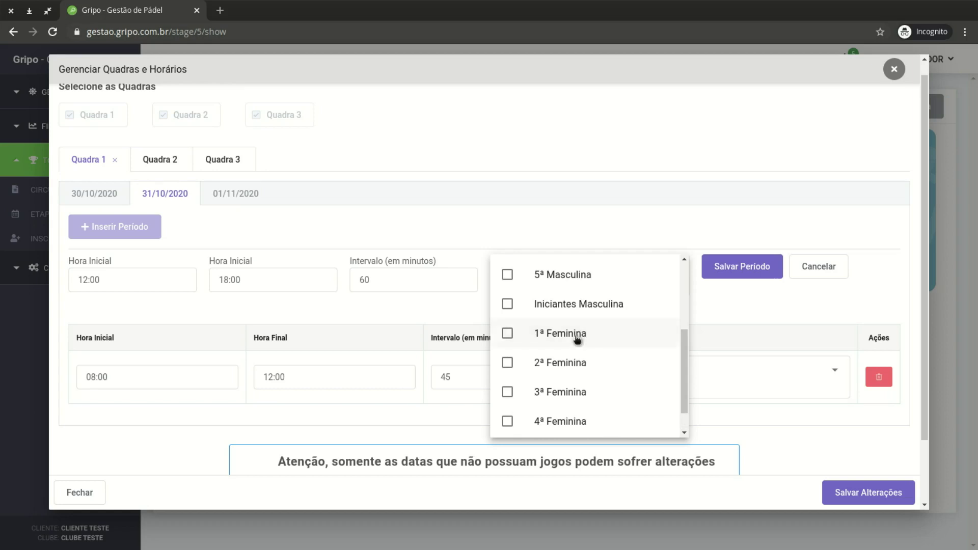
pyautogui.click(571, 333)
pyautogui.click(508, 339)
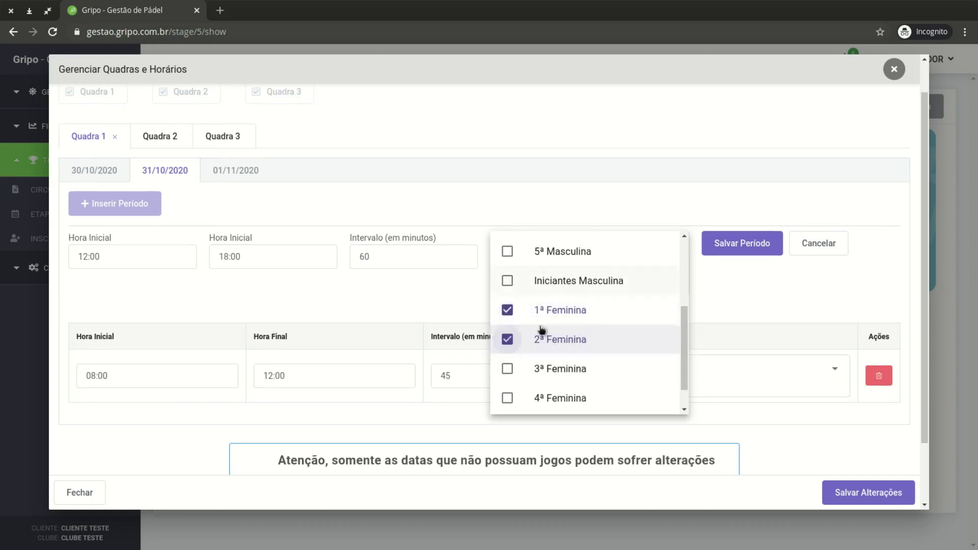
pyautogui.click(572, 188)
pyautogui.click(737, 240)
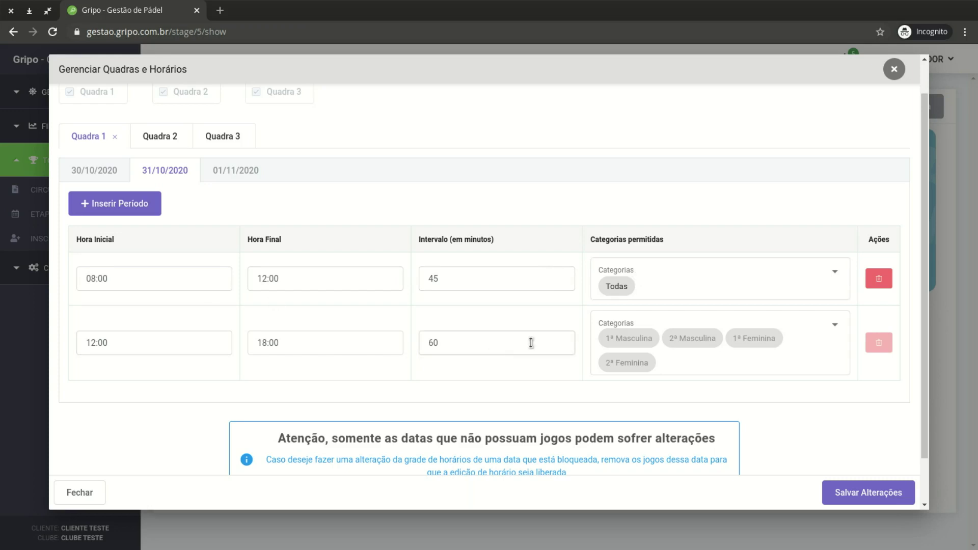
# Add and save an 18:00–00:00 period with a 45-minute interval
pyautogui.scroll(-1, 637, 340)
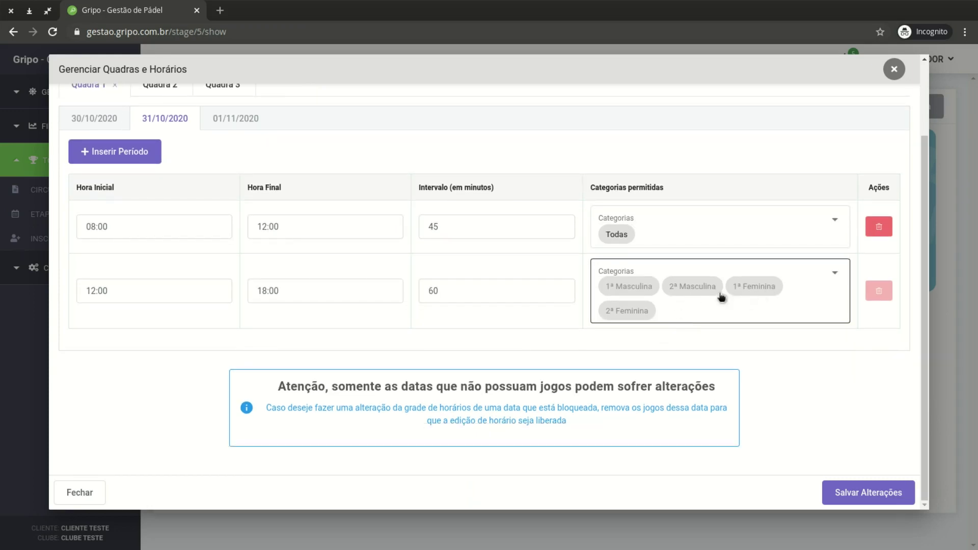
pyautogui.click(149, 162)
pyautogui.click(152, 199)
pyautogui.write('18:00')
pyautogui.click(267, 211)
pyautogui.write('2')
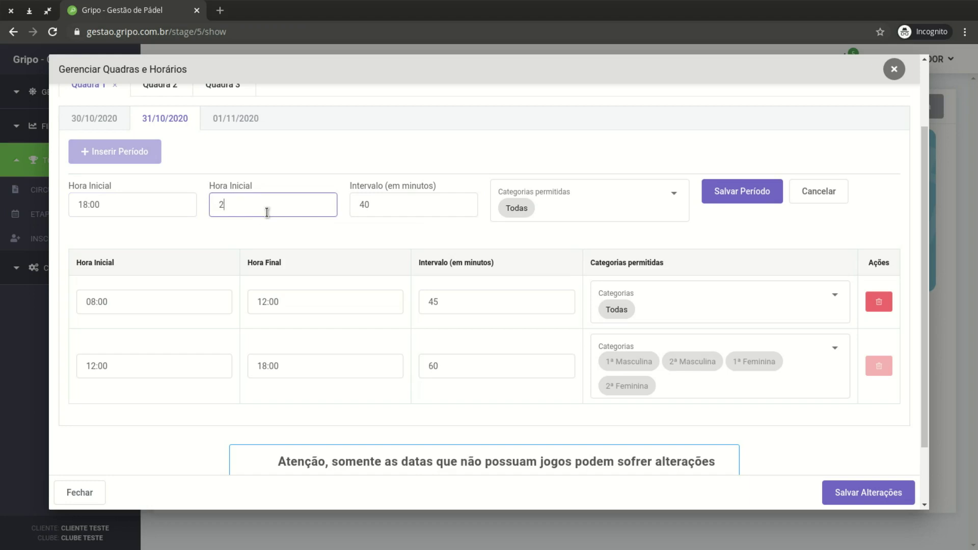
pyautogui.press('BackSpace')
pyautogui.write('00:00')
pyautogui.press('Tab')
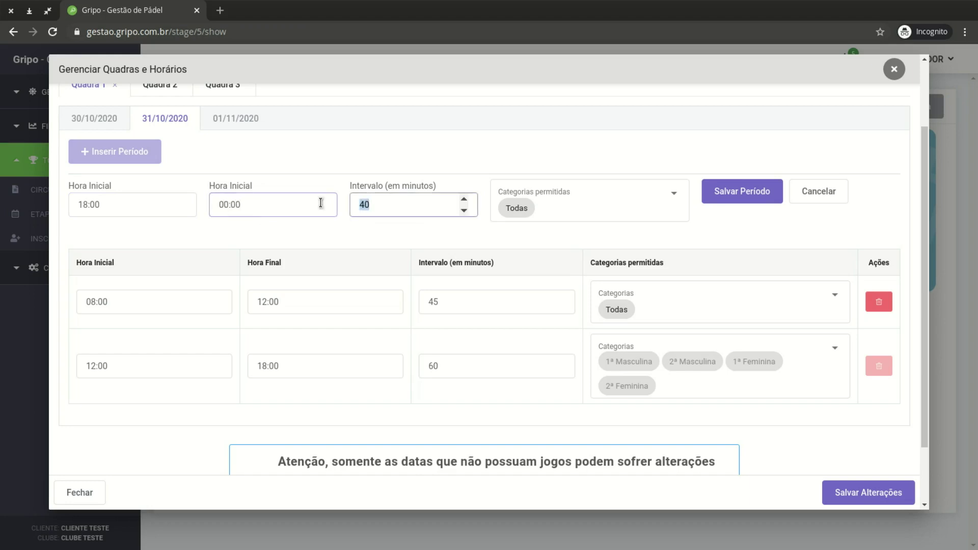
pyautogui.write('45')
pyautogui.click(559, 171)
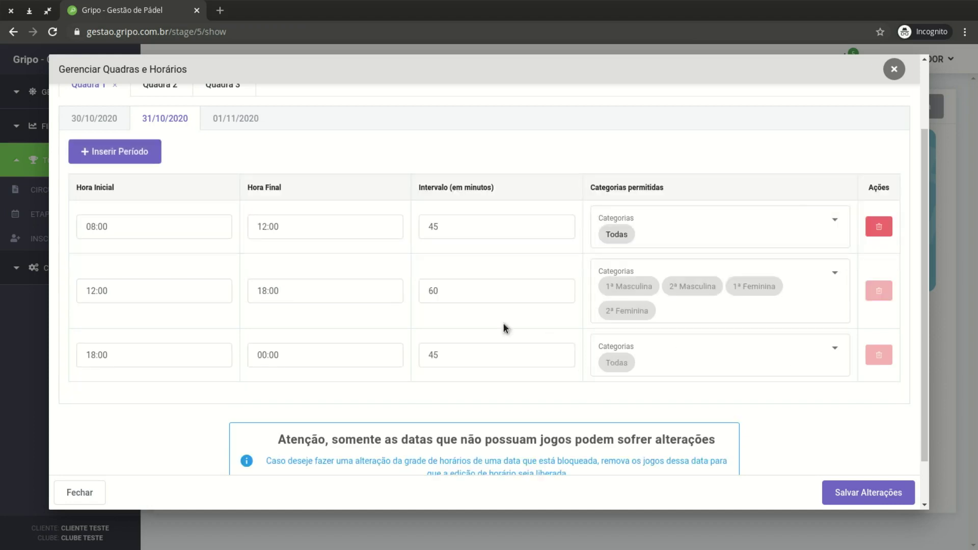
pyautogui.scroll(-1, 633, 323)
pyautogui.scroll(2, 616, 306)
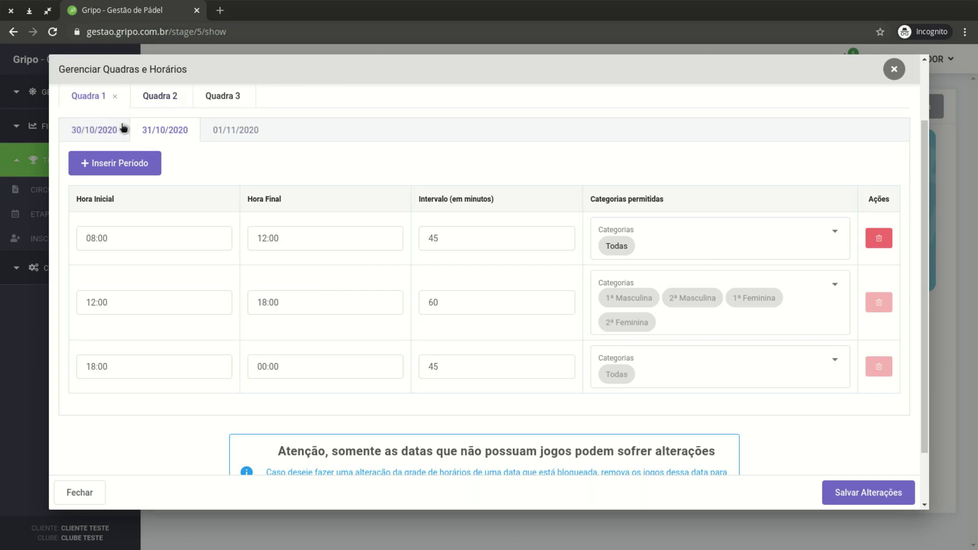
# Review Quadra 1's schedules for 30/10, 31/10 and 01/11/2020
pyautogui.click(101, 131)
pyautogui.click(245, 194)
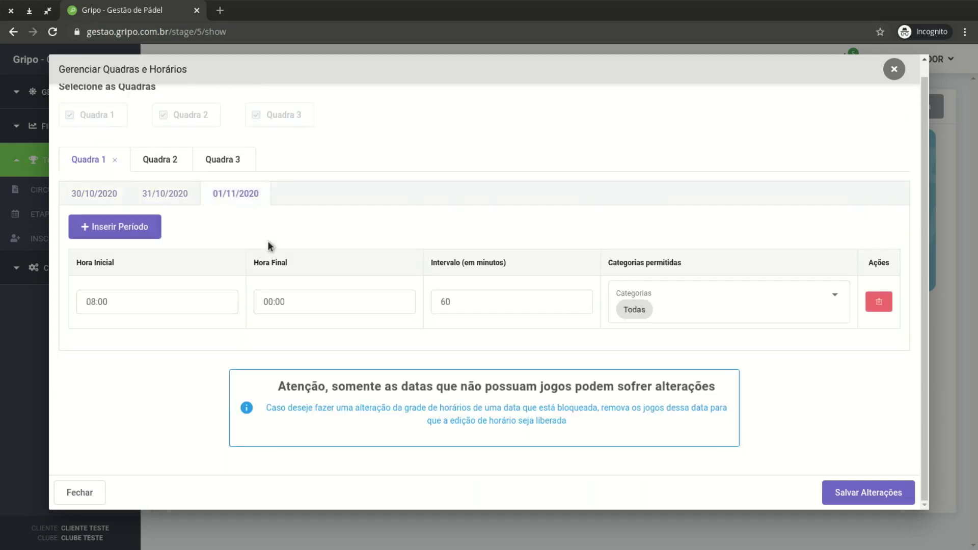
pyautogui.click(98, 197)
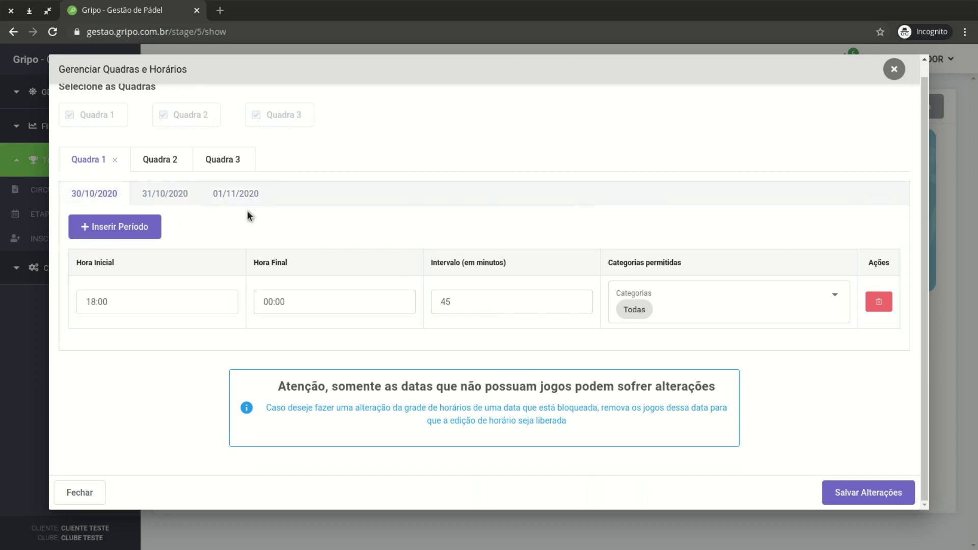
pyautogui.click(173, 201)
pyautogui.click(235, 199)
pyautogui.click(466, 303)
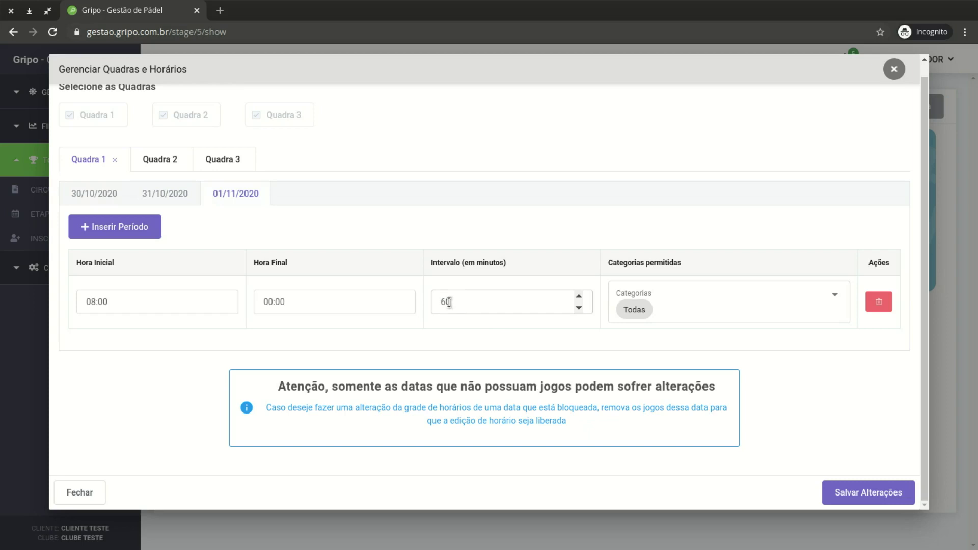
pyautogui.click(104, 196)
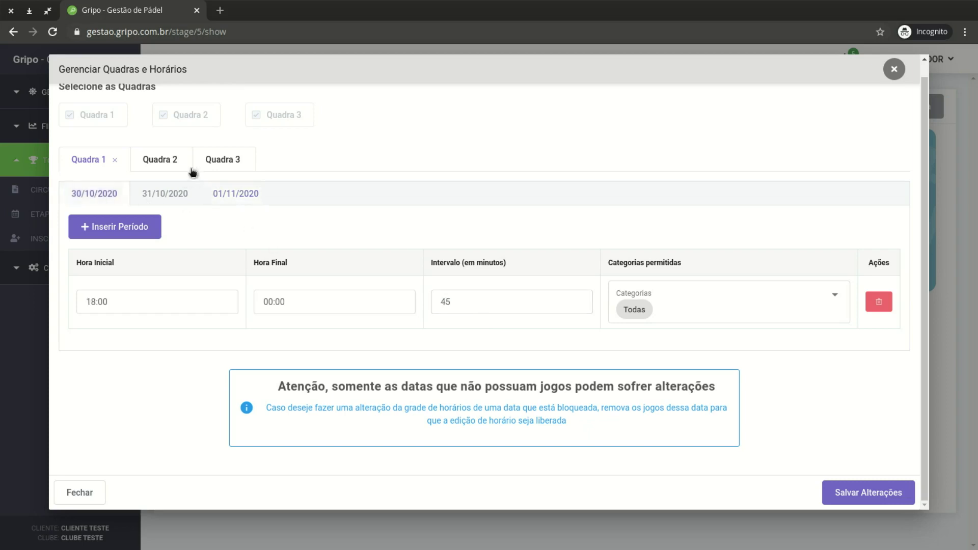
# Check Quadra 2 and Quadra 3, then save all changes and close the window
pyautogui.click(158, 161)
pyautogui.click(218, 162)
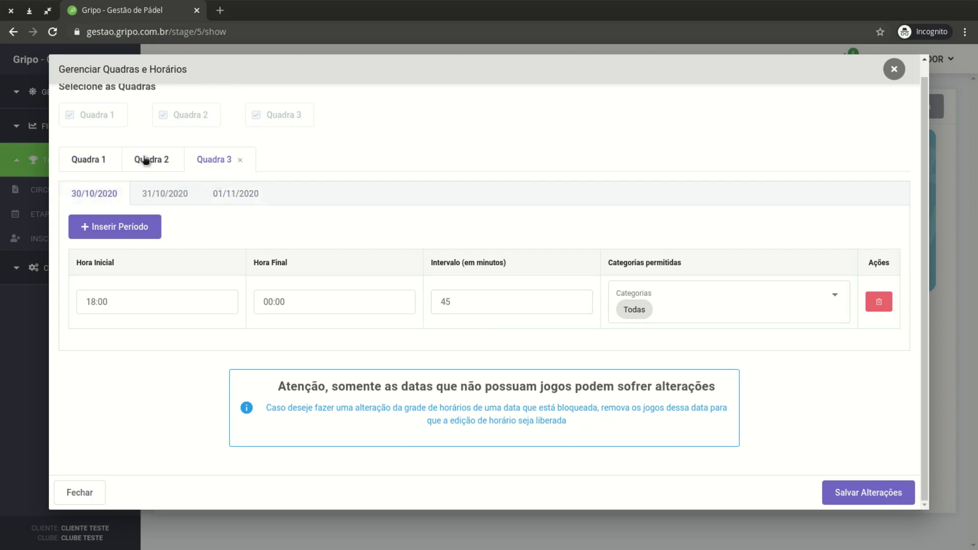
pyautogui.click(96, 155)
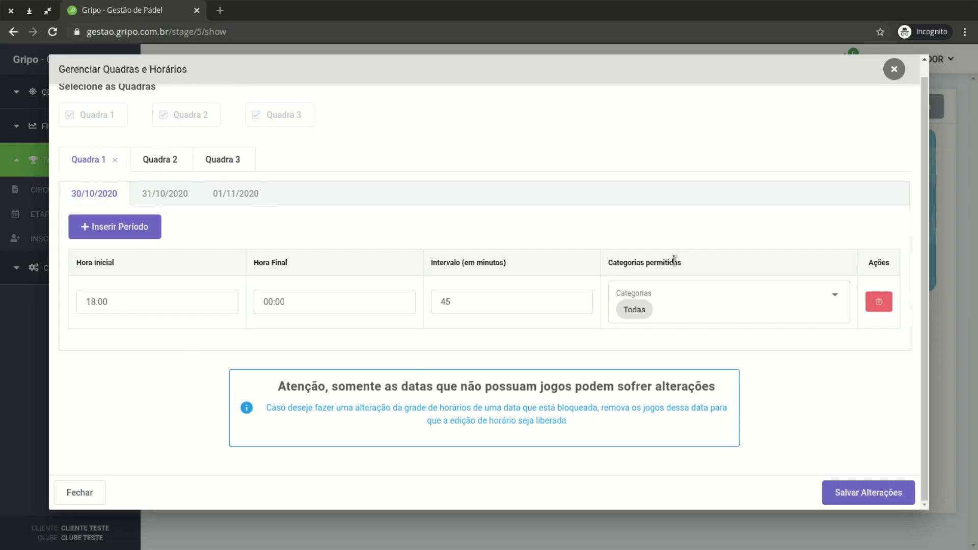
pyautogui.click(868, 494)
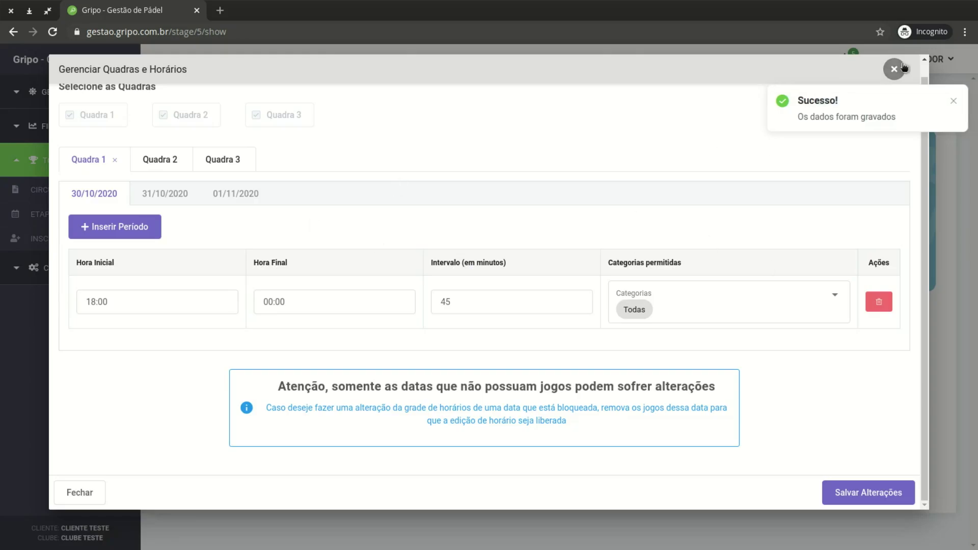
pyautogui.click(902, 68)
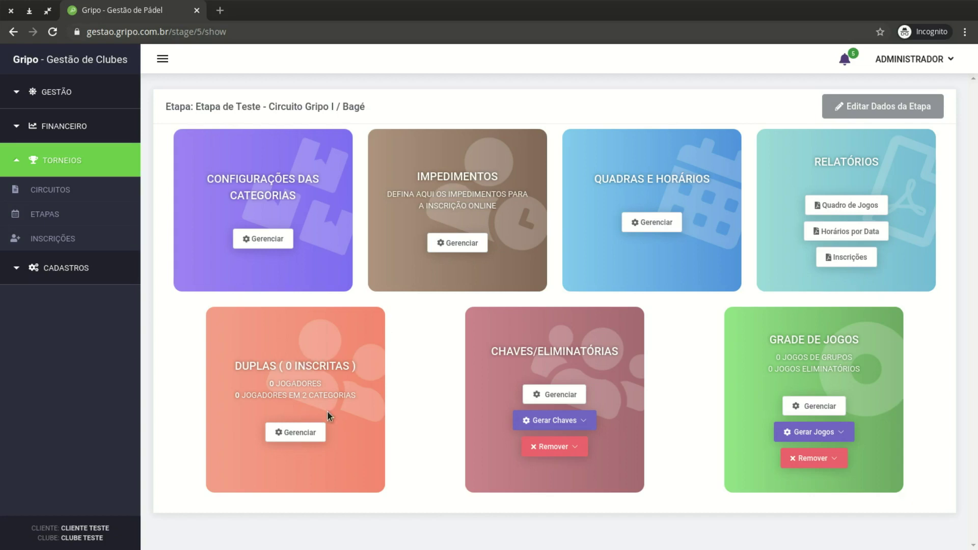
# Open Gerenciar Duplas and select the 1ª Masculina category
pyautogui.click(298, 433)
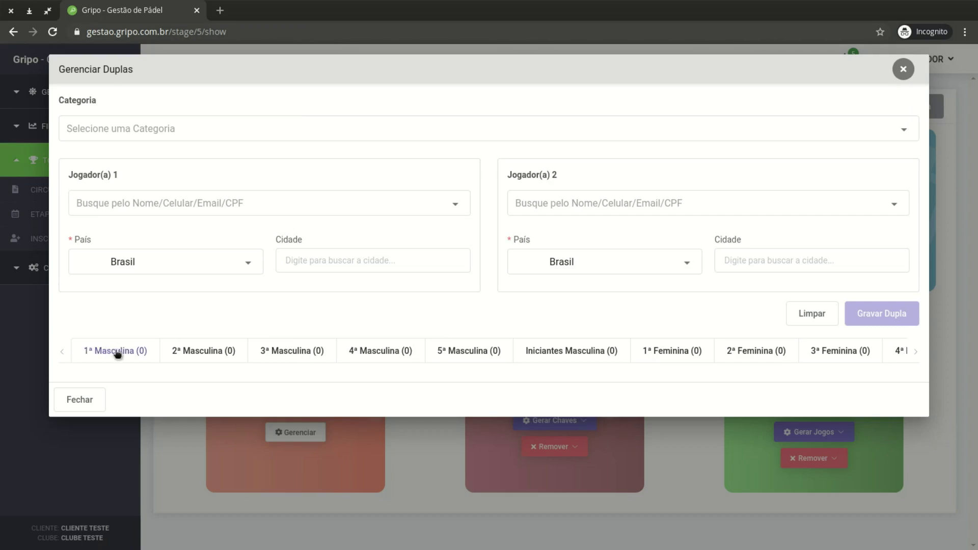
pyautogui.click(117, 353)
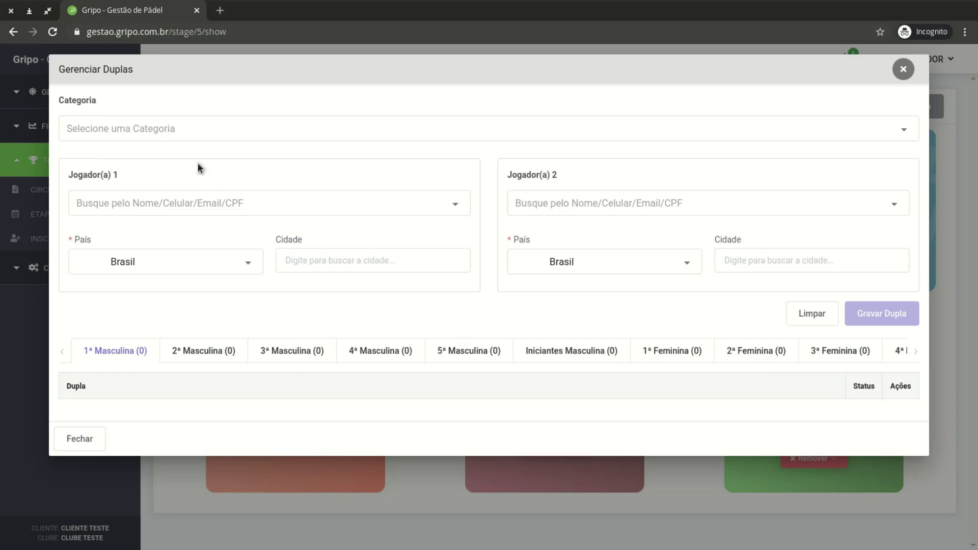
pyautogui.click(179, 130)
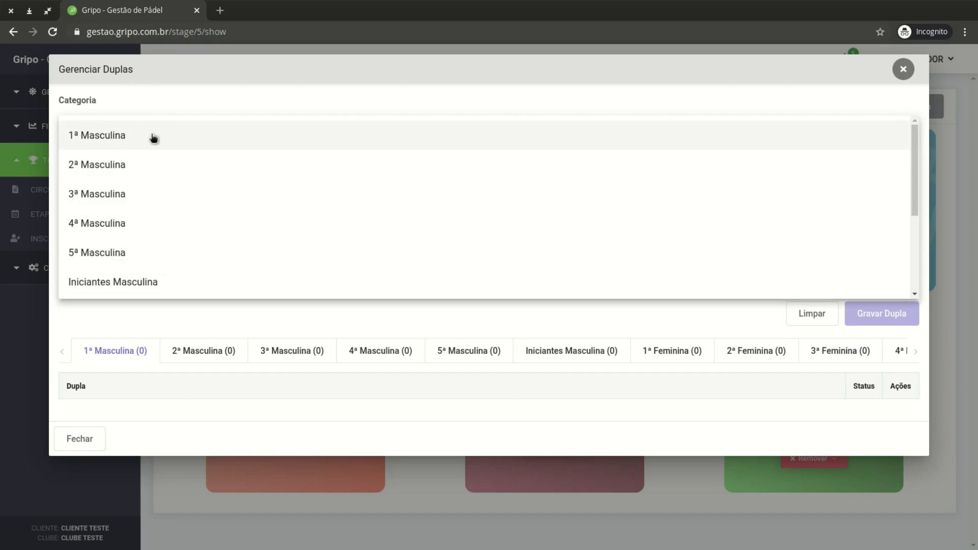
pyautogui.click(147, 137)
# Search for and pick both players, then save the new pair with Gravar Dupla
pyautogui.click(160, 196)
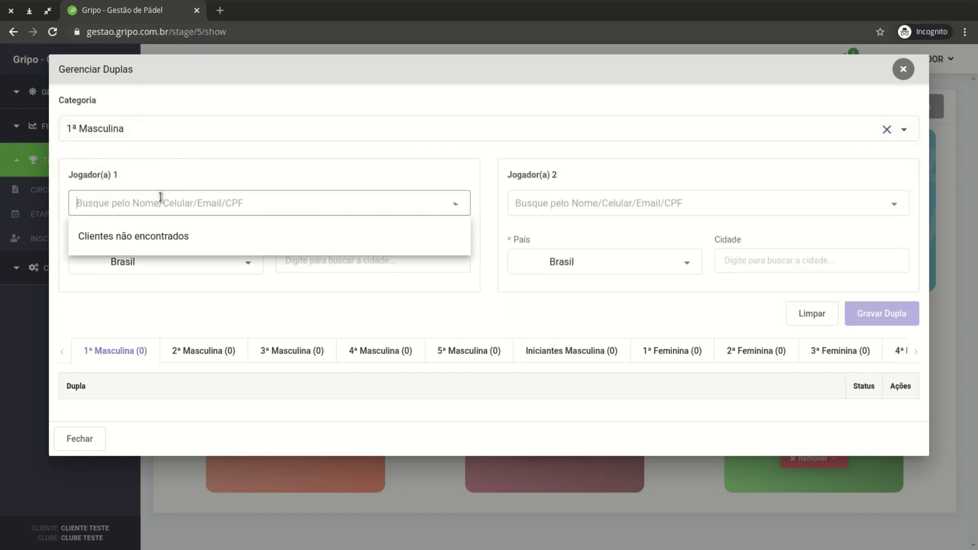
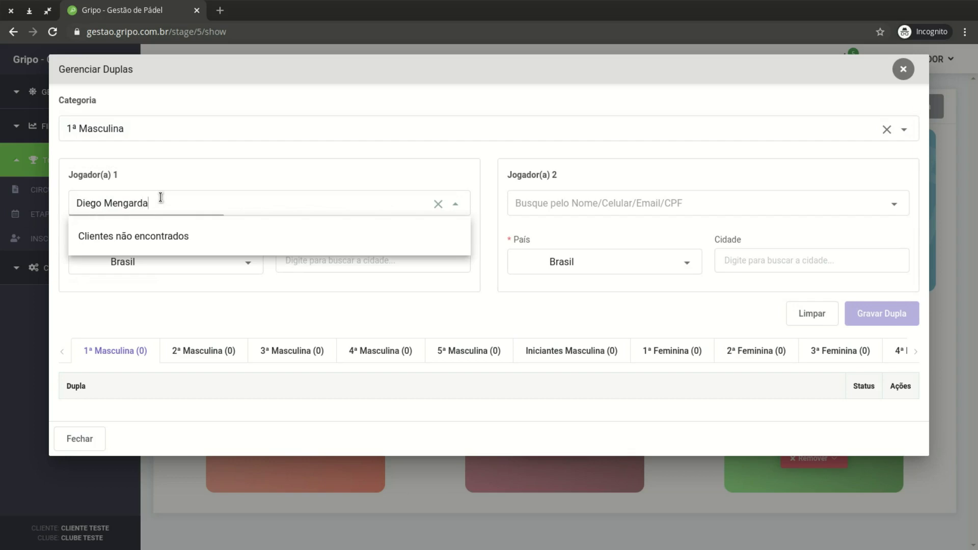
pyautogui.click(182, 244)
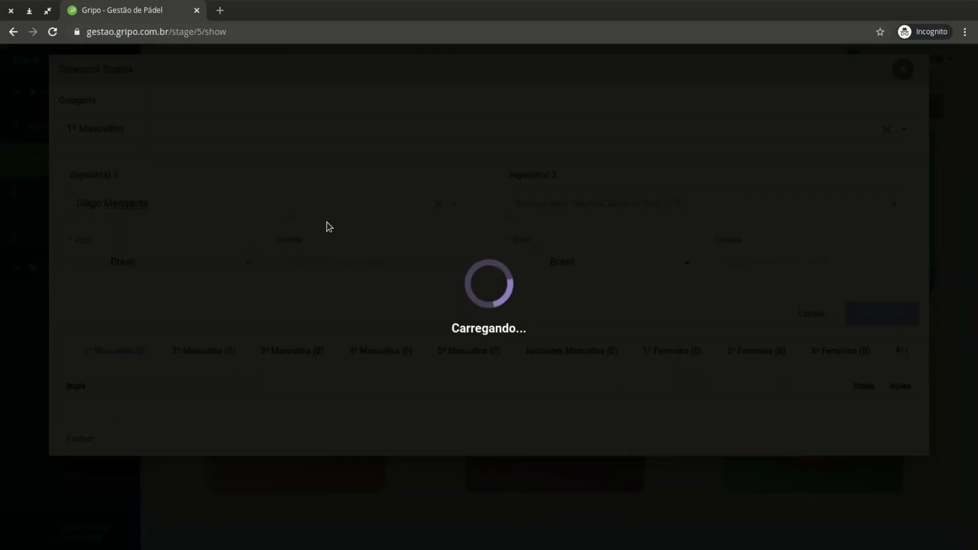
pyautogui.click(603, 203)
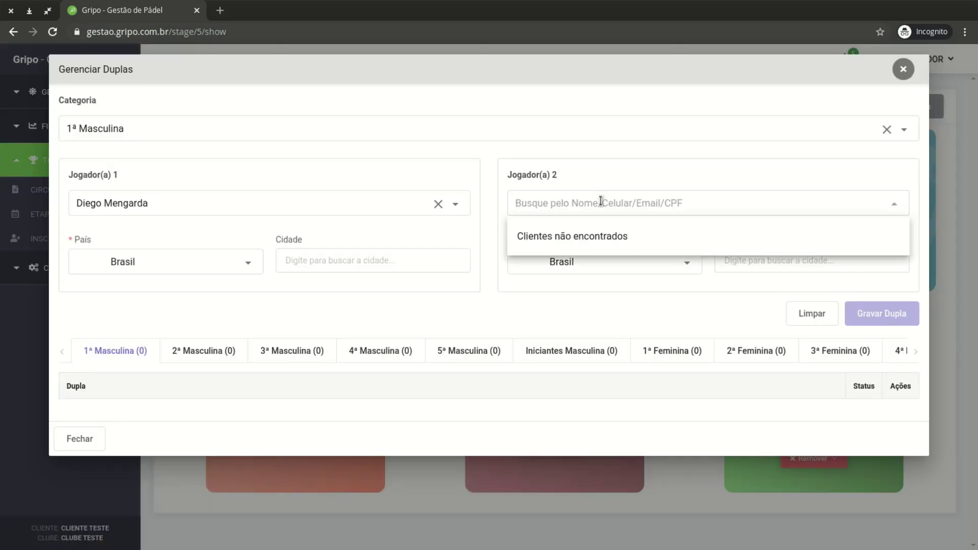
pyautogui.write('Siedler')
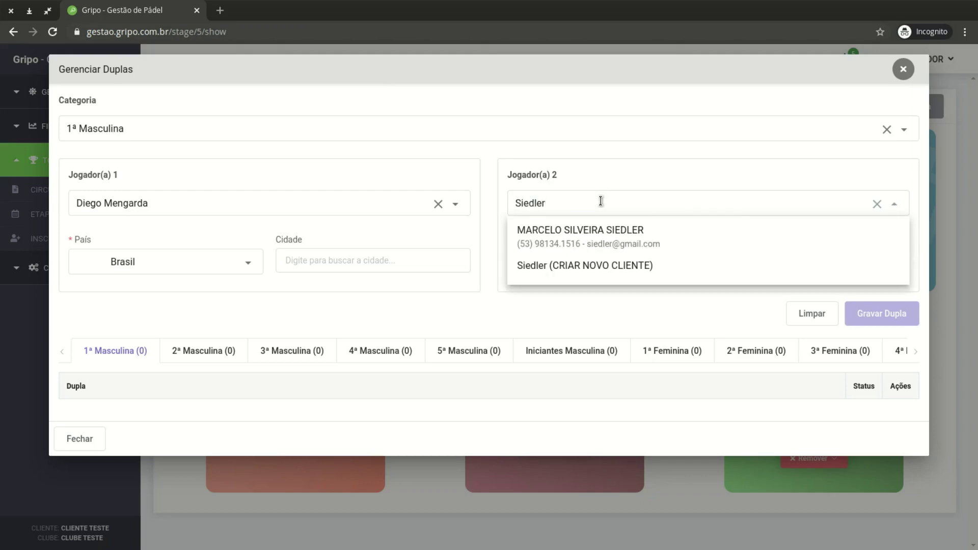
pyautogui.click(607, 231)
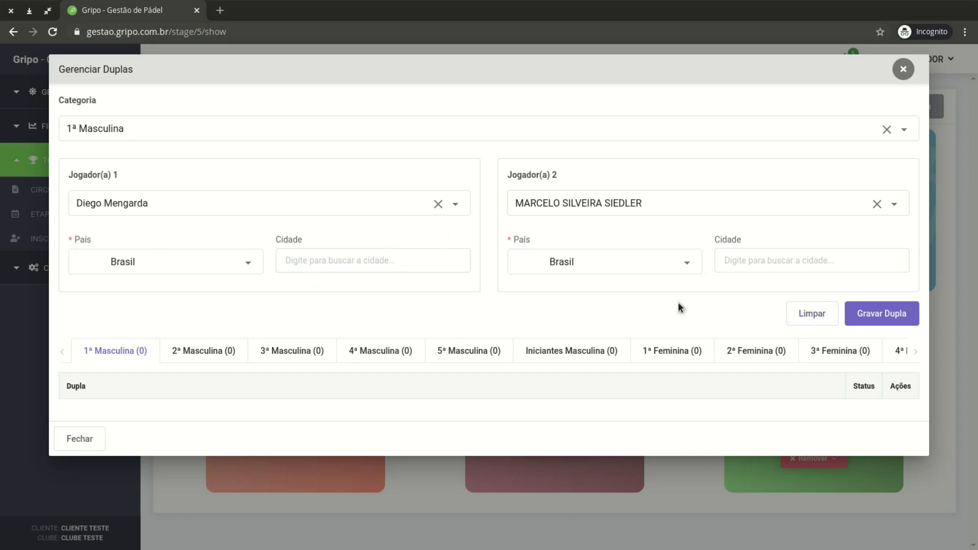
pyautogui.click(898, 321)
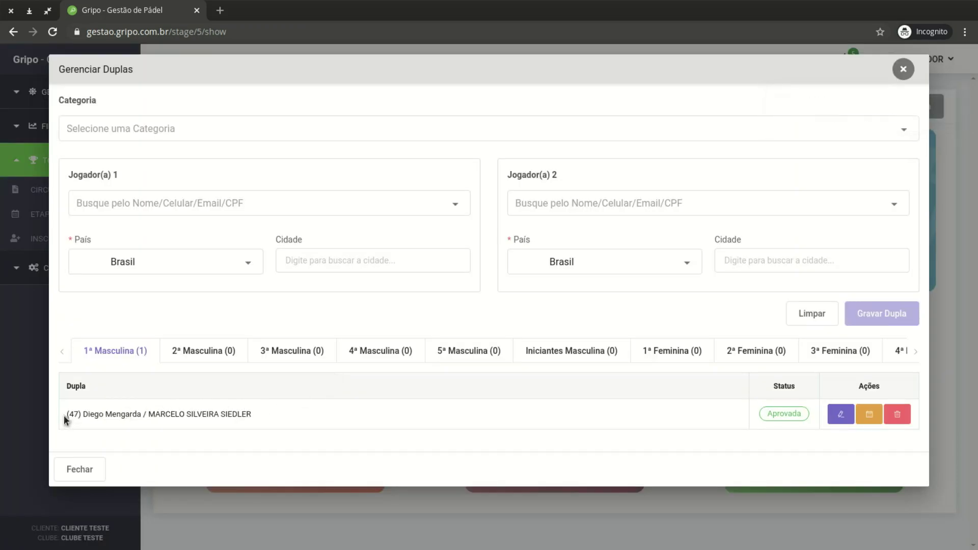
pyautogui.moveTo(63, 414); pyautogui.dragTo(228, 421)
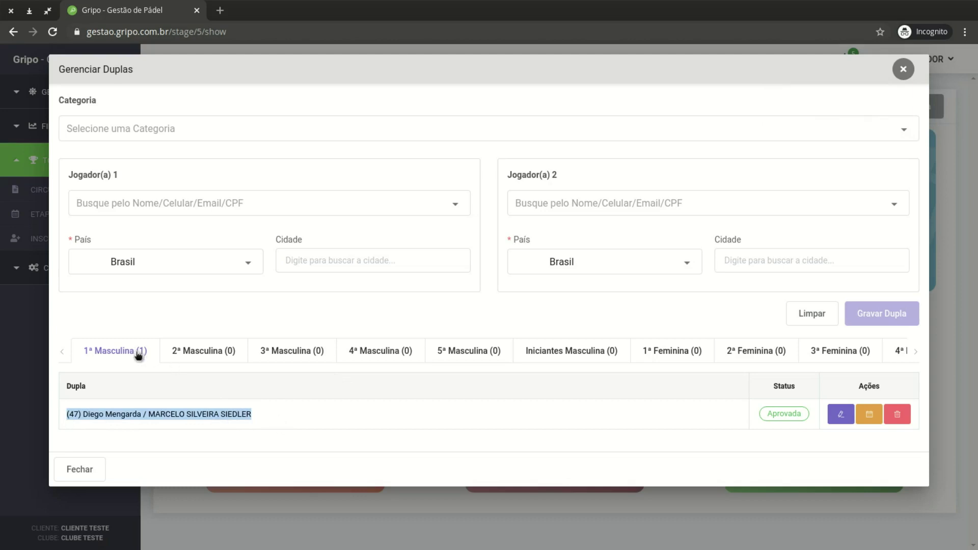
pyautogui.click(268, 414)
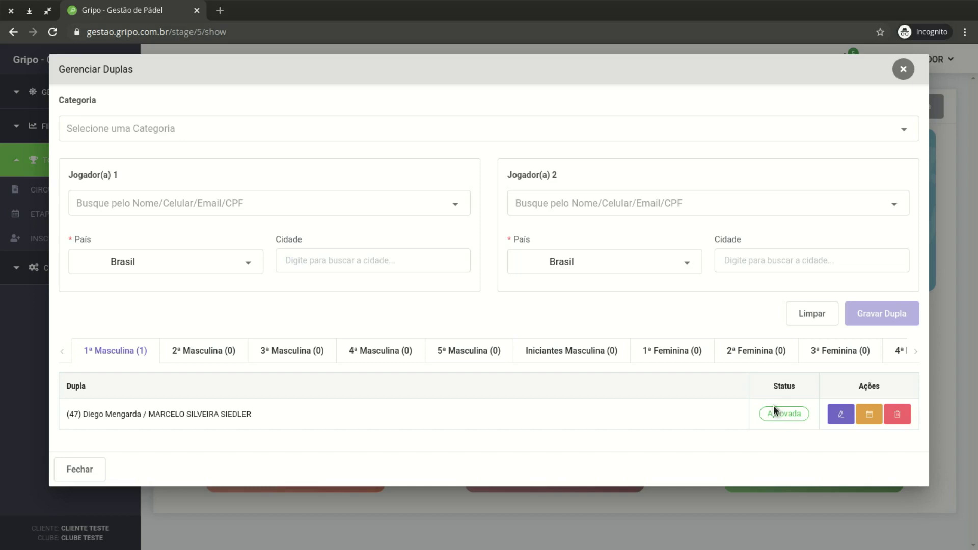
pyautogui.click(839, 415)
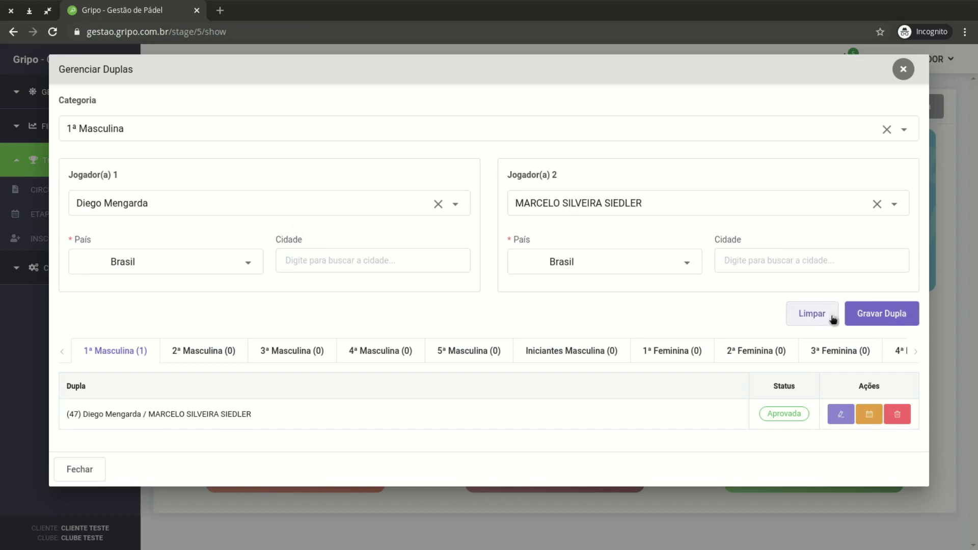
pyautogui.click(816, 314)
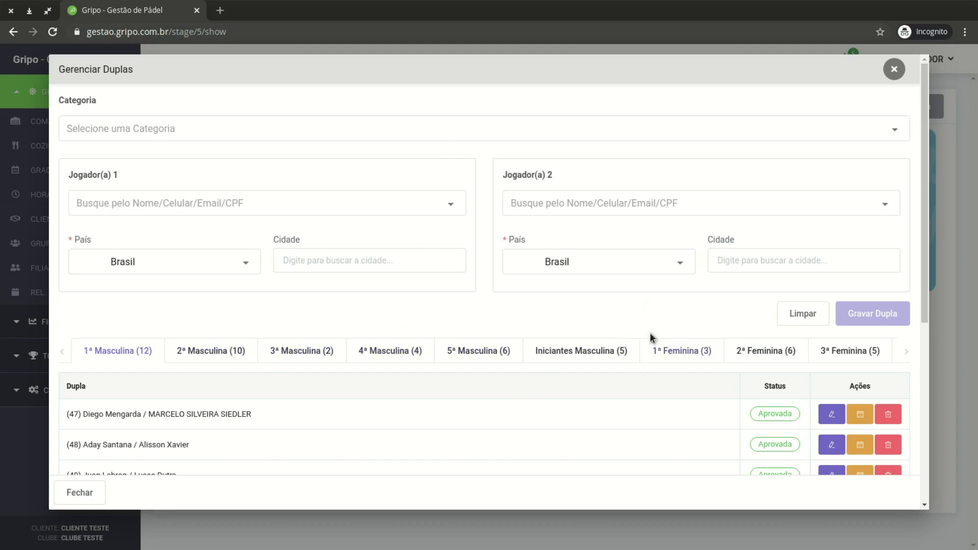
pyautogui.scroll(-2, 535, 301)
pyautogui.scroll(-1, 536, 306)
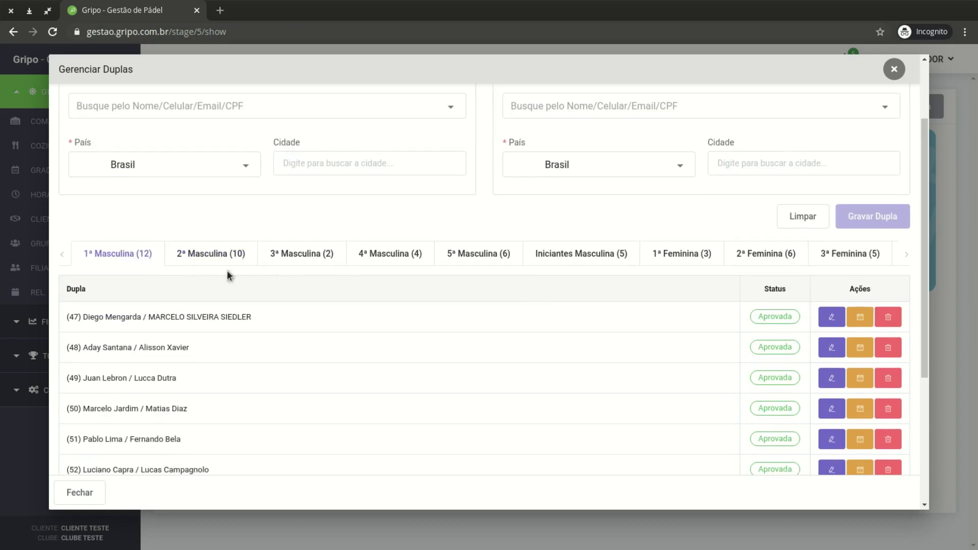
pyautogui.click(908, 256)
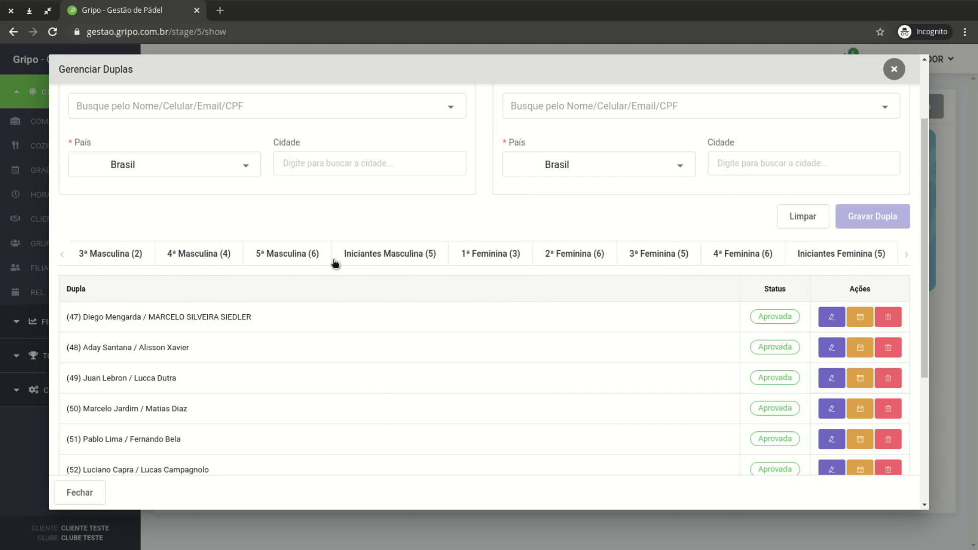
pyautogui.click(62, 256)
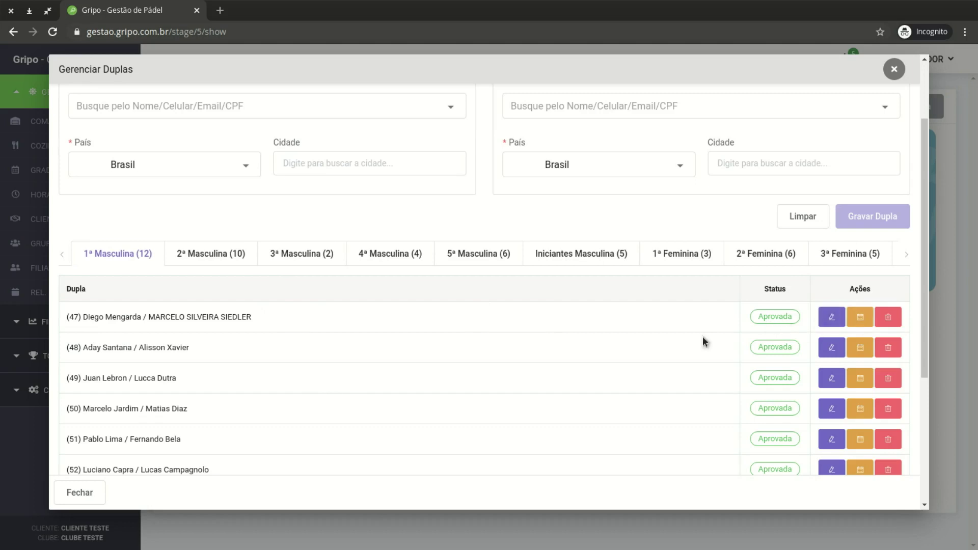
pyautogui.scroll(-5, 848, 331)
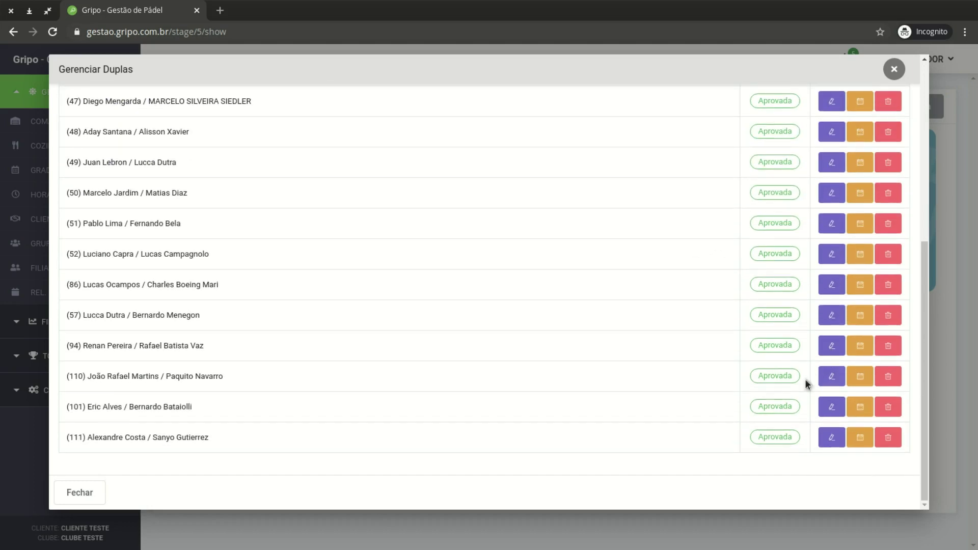
pyautogui.scroll(4, 807, 385)
pyautogui.scroll(2, 816, 377)
pyautogui.scroll(-3, 861, 371)
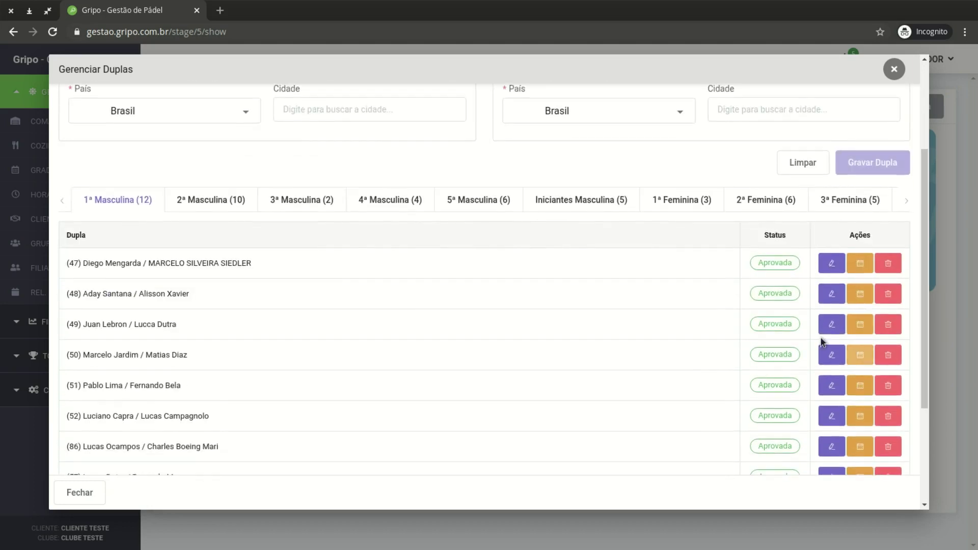
# Block pair 47's first player on the 30/10 night and the 31/10 morning and afternoon
pyautogui.click(860, 265)
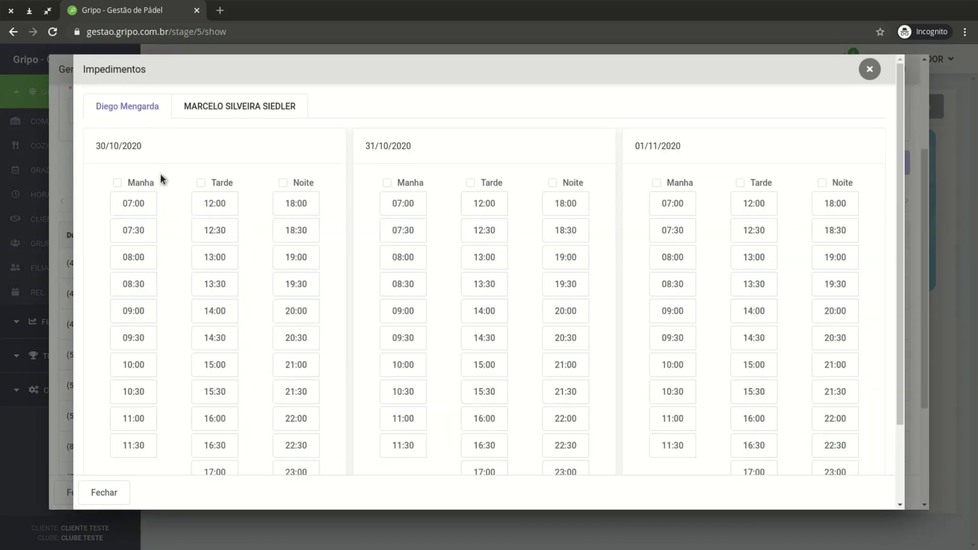
pyautogui.click(299, 184)
pyautogui.scroll(-2, 286, 137)
pyautogui.scroll(2, 273, 122)
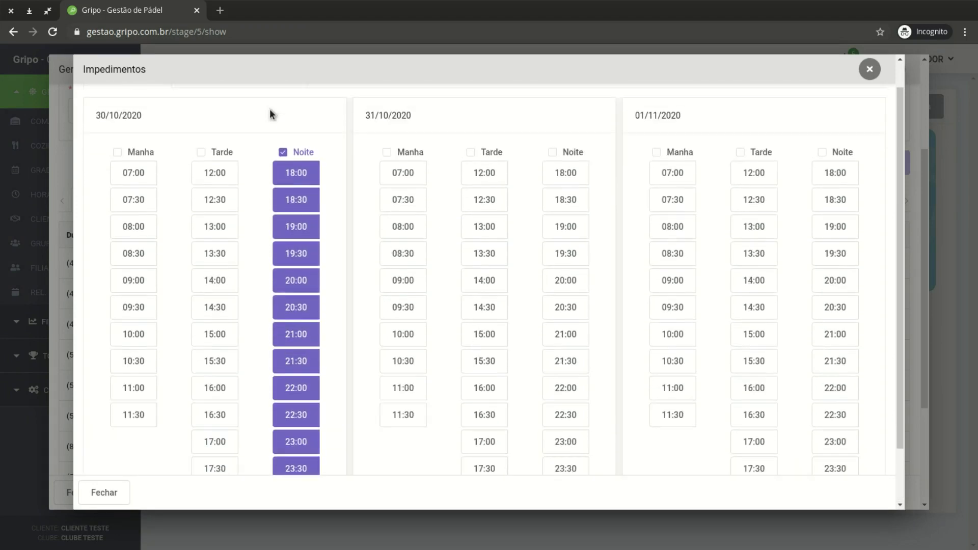
pyautogui.click(421, 182)
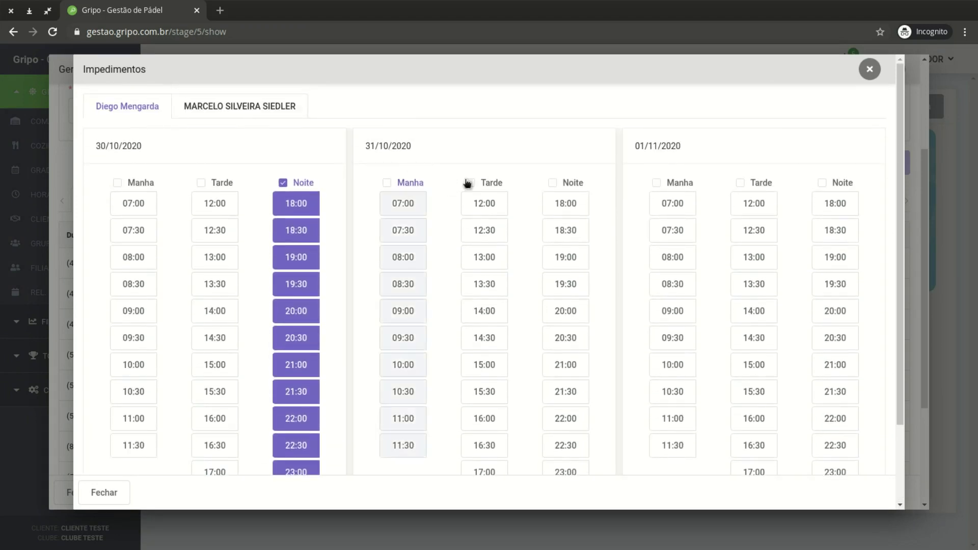
pyautogui.click(493, 184)
# Keep the 31/10 night free and the afternoon blocked, then save the impediments
pyautogui.click(566, 184)
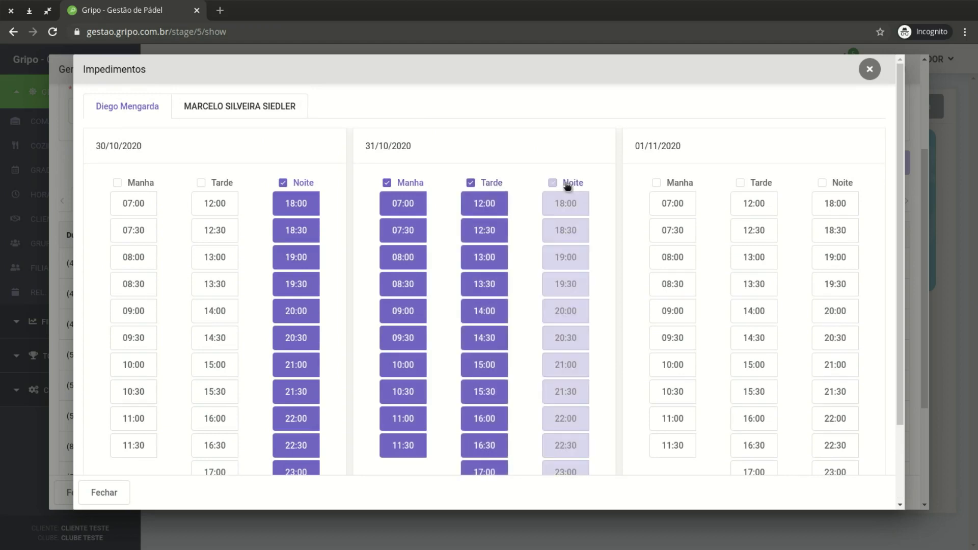
pyautogui.click(551, 189)
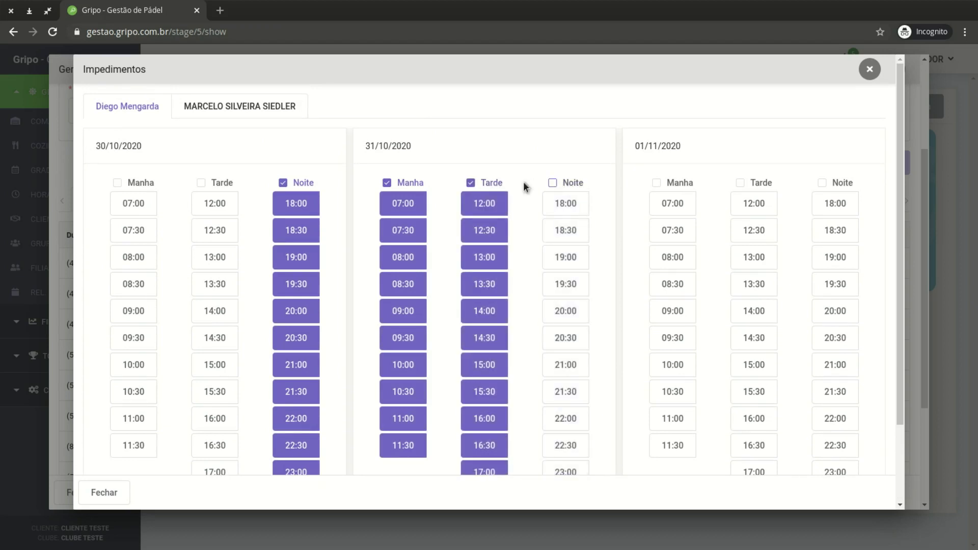
pyautogui.click(494, 184)
pyautogui.click(498, 184)
pyautogui.scroll(-3, 497, 186)
pyautogui.scroll(3, 498, 186)
pyautogui.scroll(-3, 402, 151)
pyautogui.scroll(3, 225, 124)
pyautogui.scroll(-3, 788, 384)
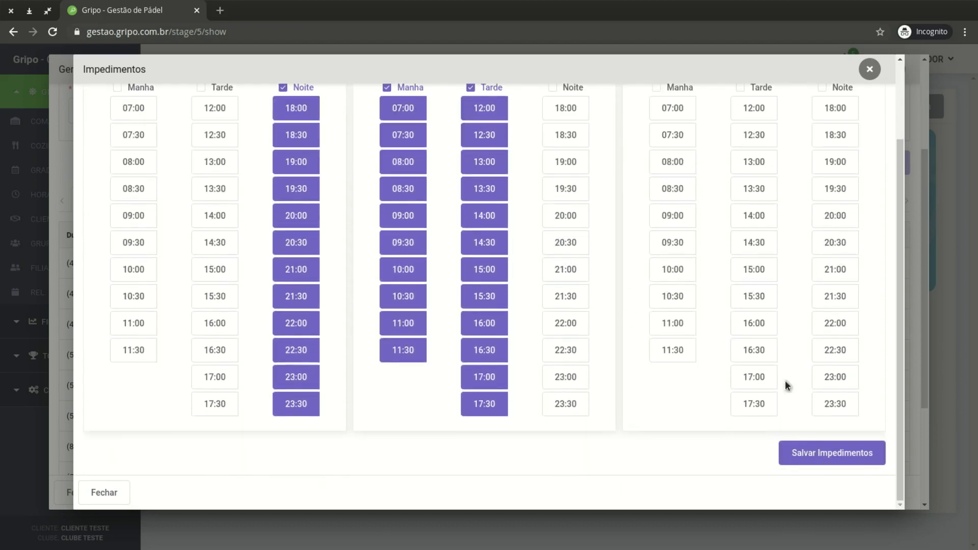
pyautogui.click(831, 454)
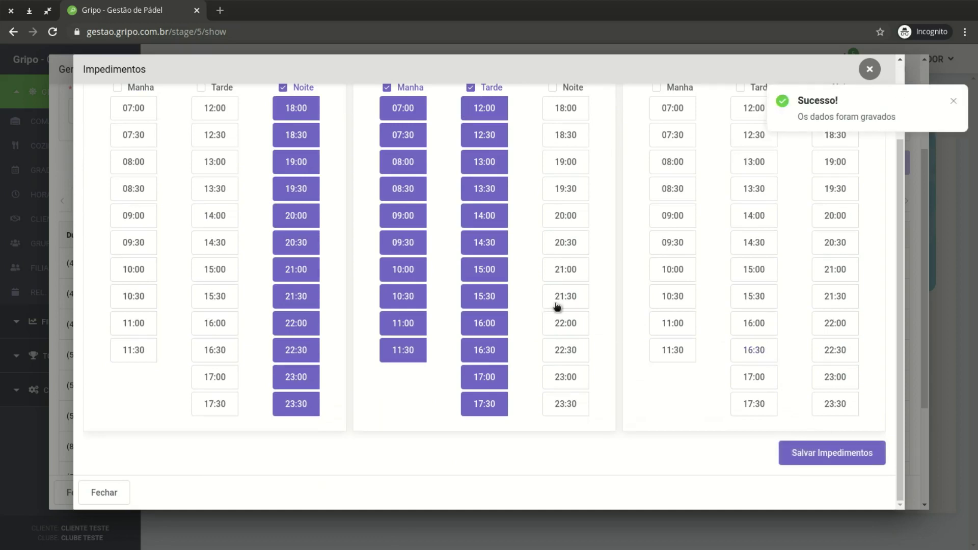
pyautogui.scroll(3, 557, 308)
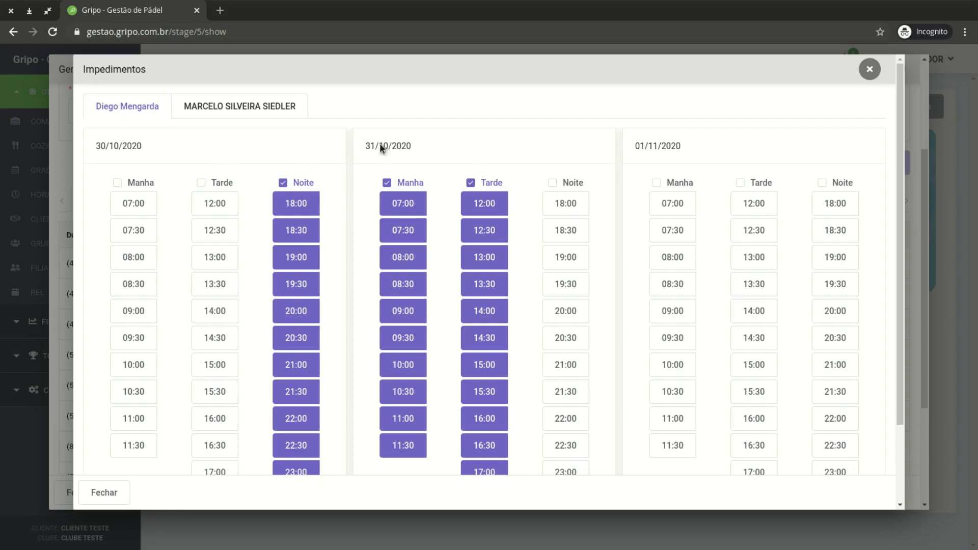
# Close the Impedimentos and Gerenciar Duplas windows
pyautogui.click(869, 71)
pyautogui.scroll(3, 763, 299)
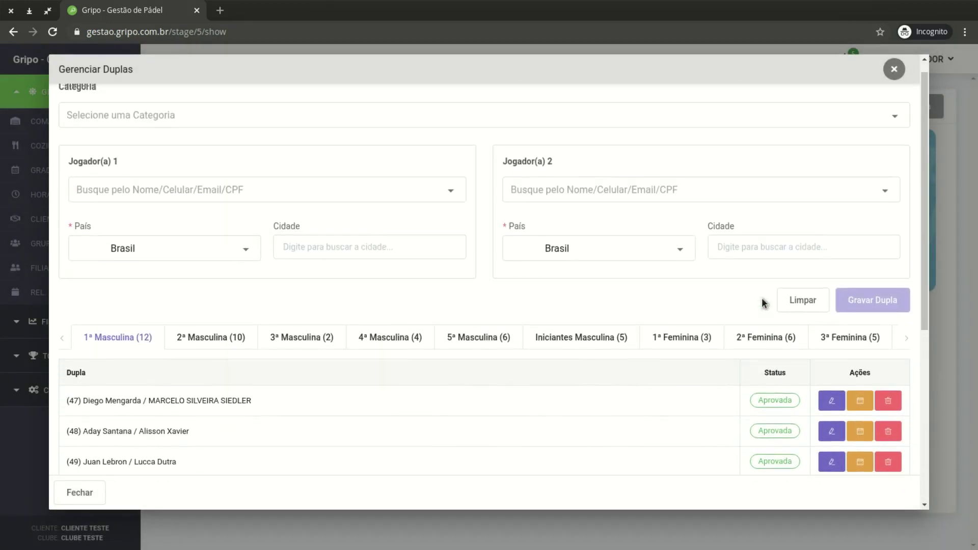
pyautogui.scroll(1, 770, 291)
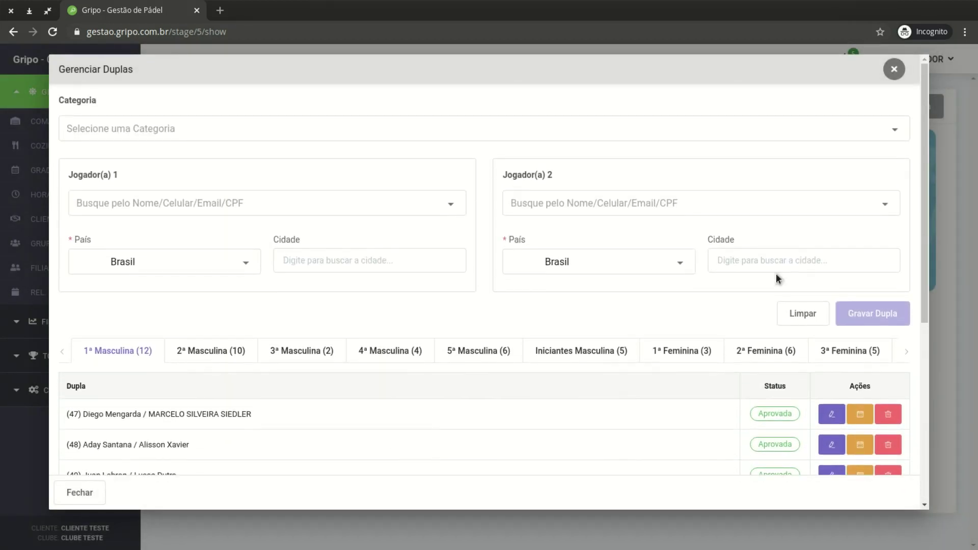
pyautogui.click(895, 71)
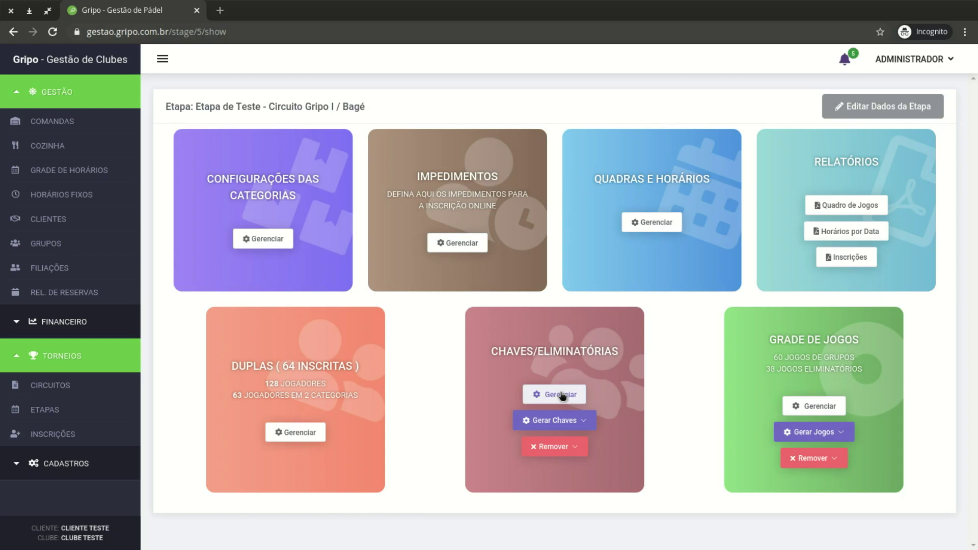
# Generate group brackets for Todas Categorias from the Gerar Chaves list
pyautogui.click(581, 421)
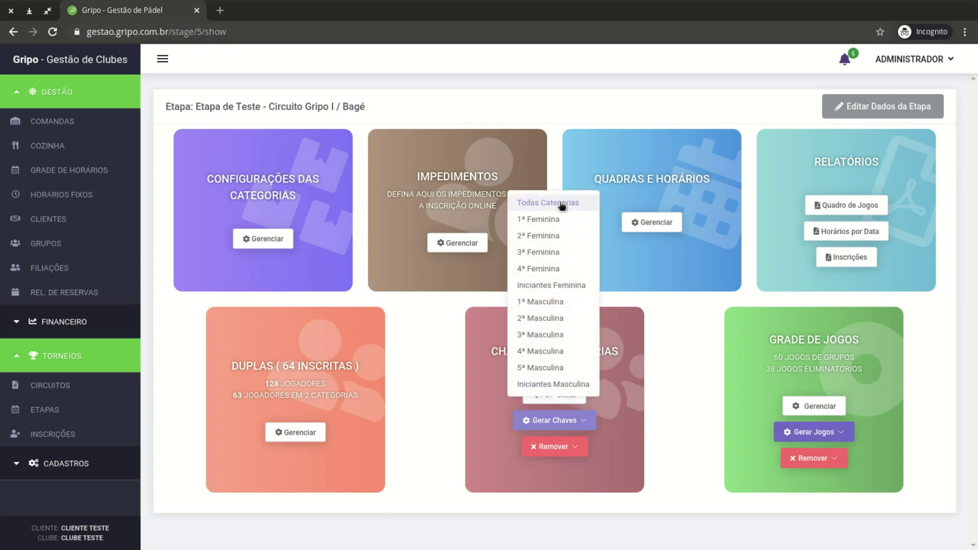
pyautogui.click(647, 424)
pyautogui.click(575, 447)
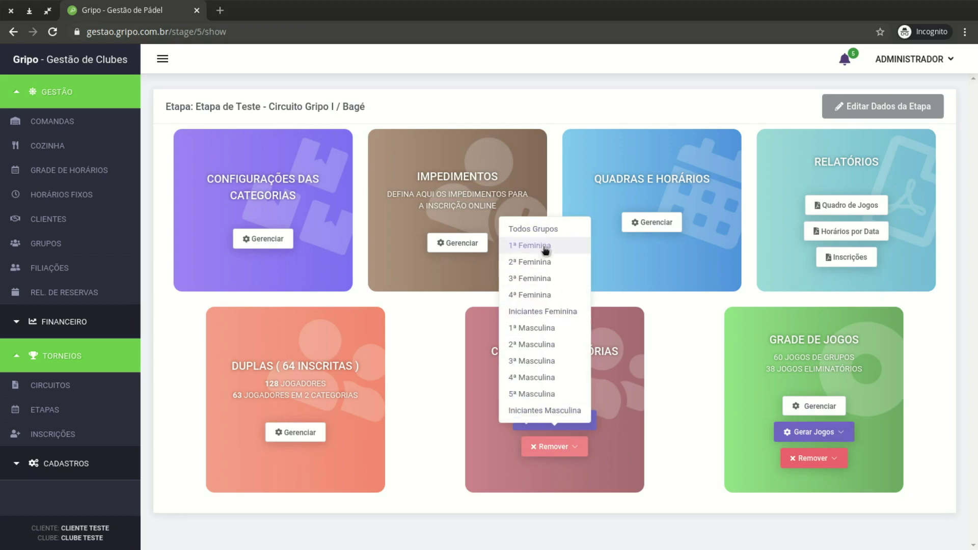
pyautogui.click(645, 427)
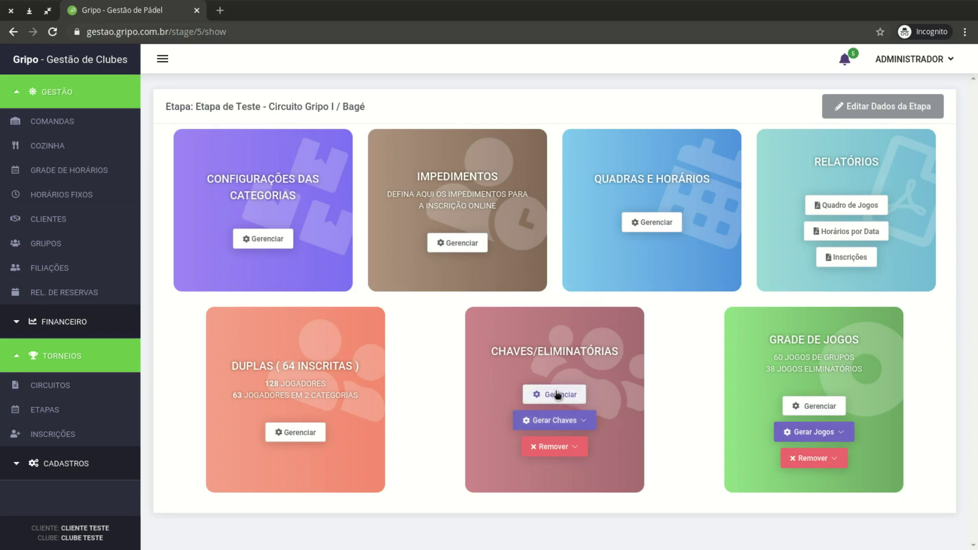
pyautogui.click(571, 427)
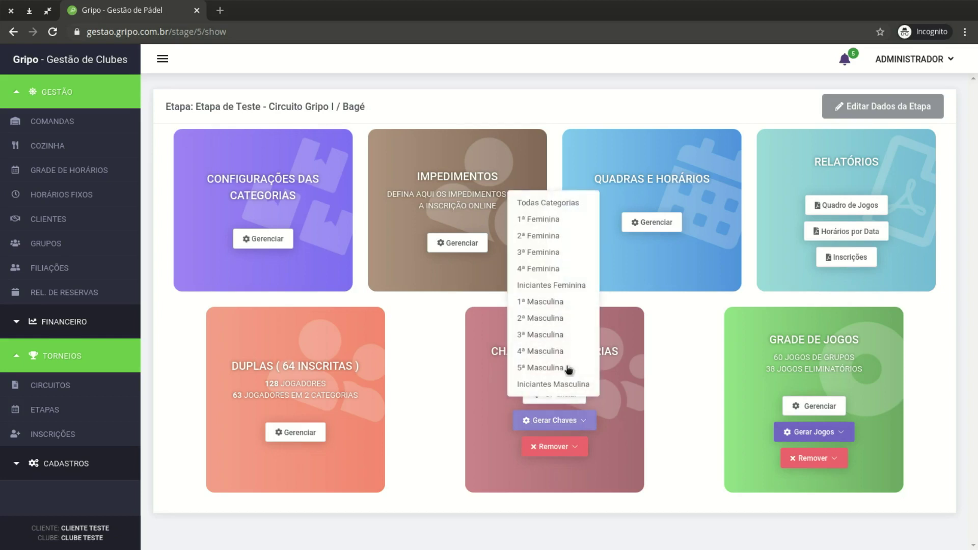
pyautogui.click(567, 208)
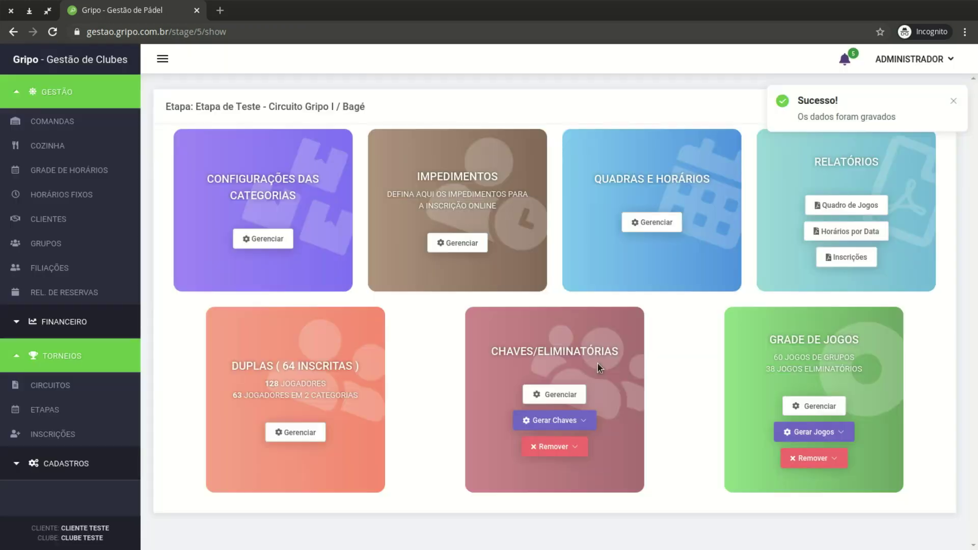
# In 1ª Masculina's groups, move pair 52 into Chave B and pair 47 into Chave A
pyautogui.click(571, 394)
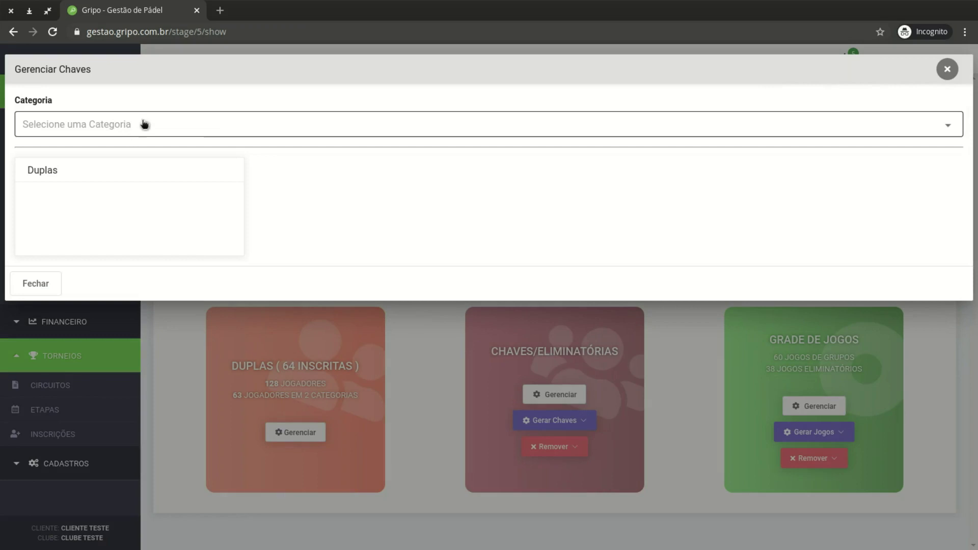
pyautogui.click(144, 124)
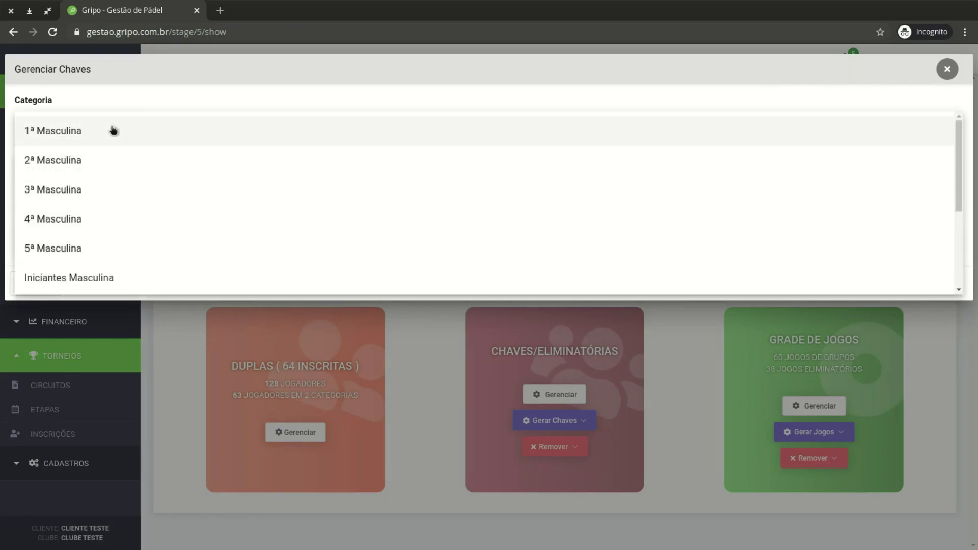
pyautogui.click(99, 131)
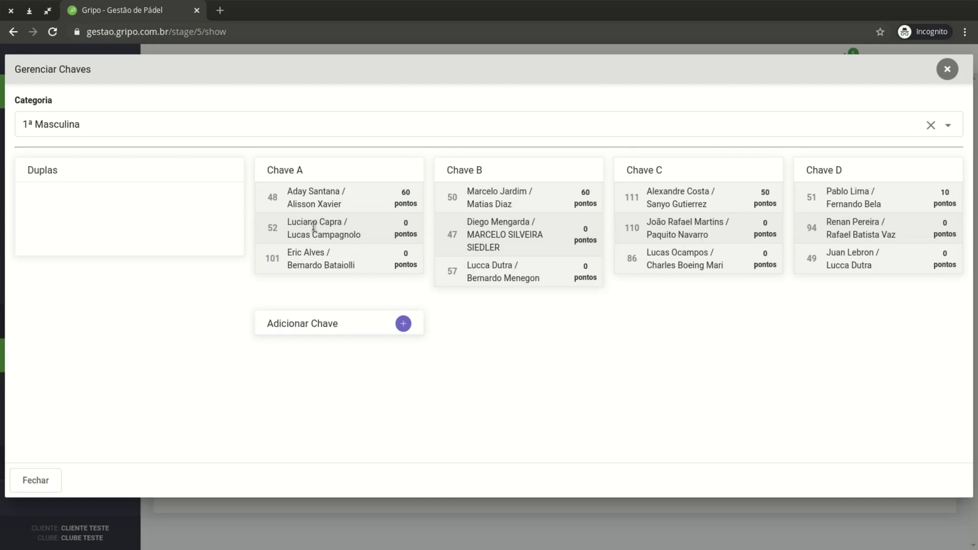
pyautogui.moveTo(315, 227); pyautogui.dragTo(479, 226)
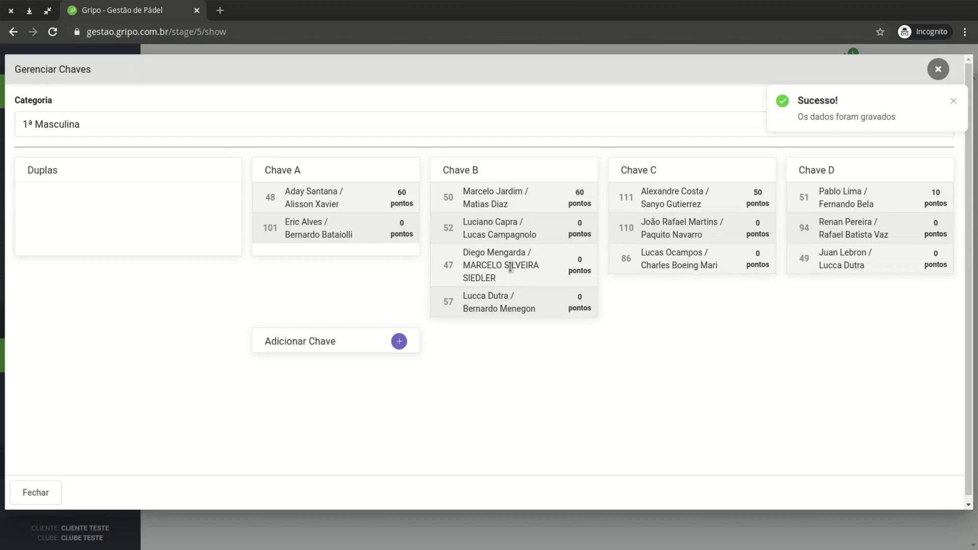
pyautogui.moveTo(516, 268); pyautogui.dragTo(350, 251)
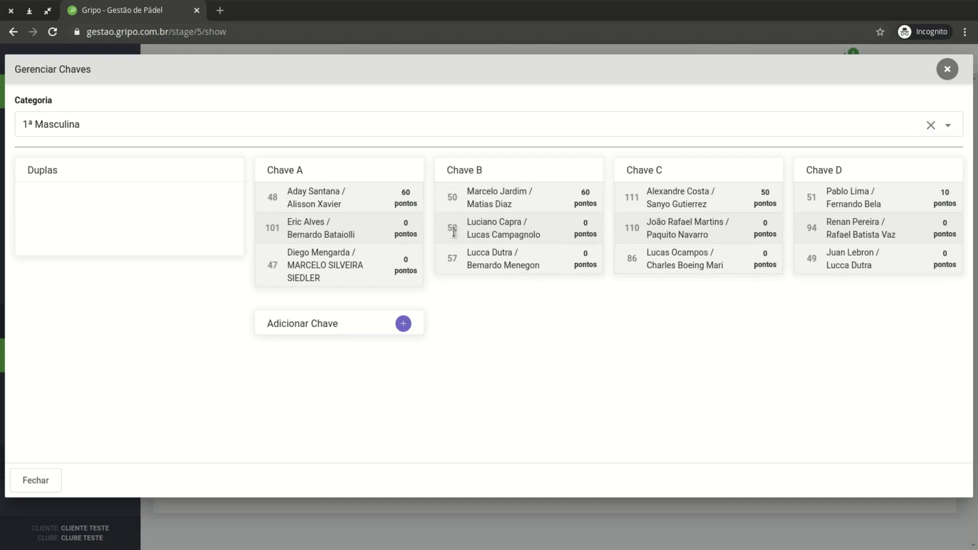
# View the 2ª, 3ª and 4ª Masculina groups
pyautogui.click(225, 132)
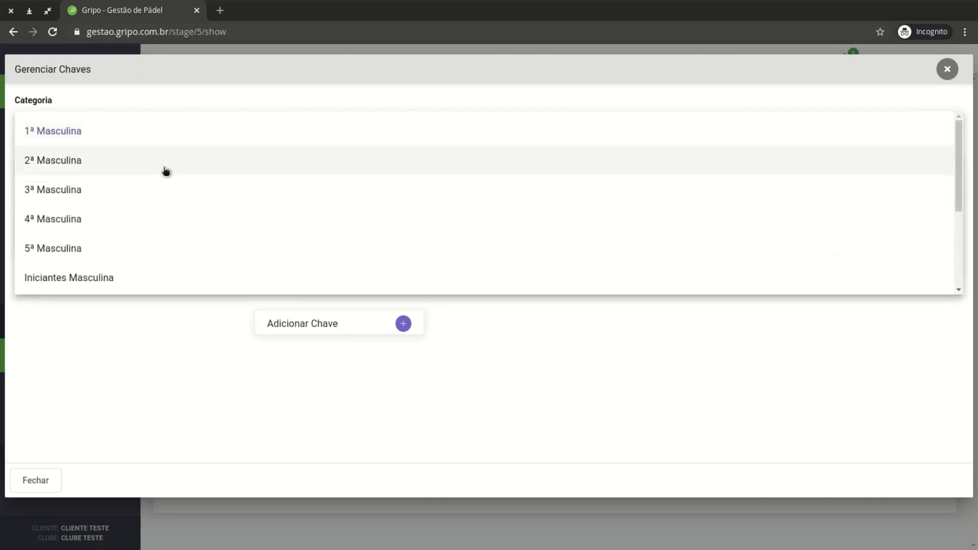
pyautogui.click(164, 169)
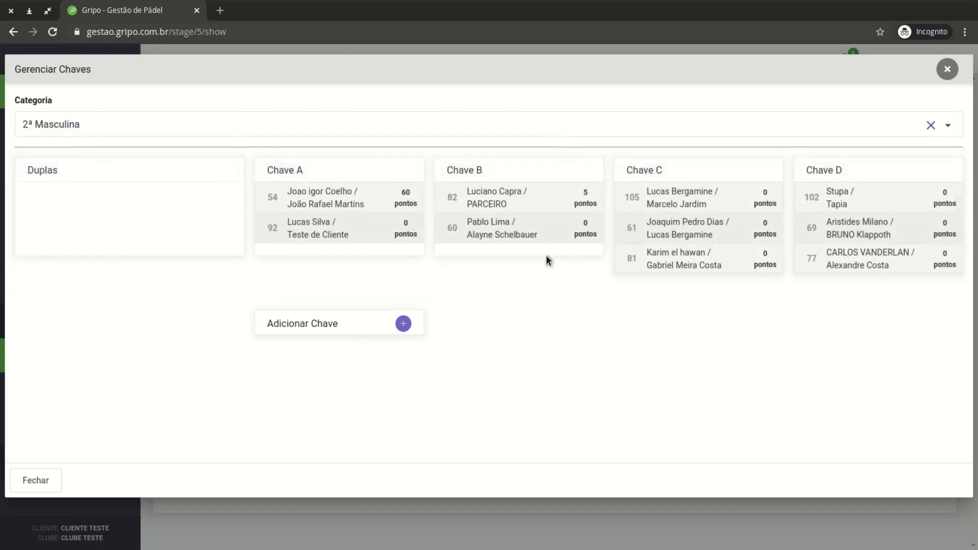
pyautogui.click(184, 130)
pyautogui.click(113, 198)
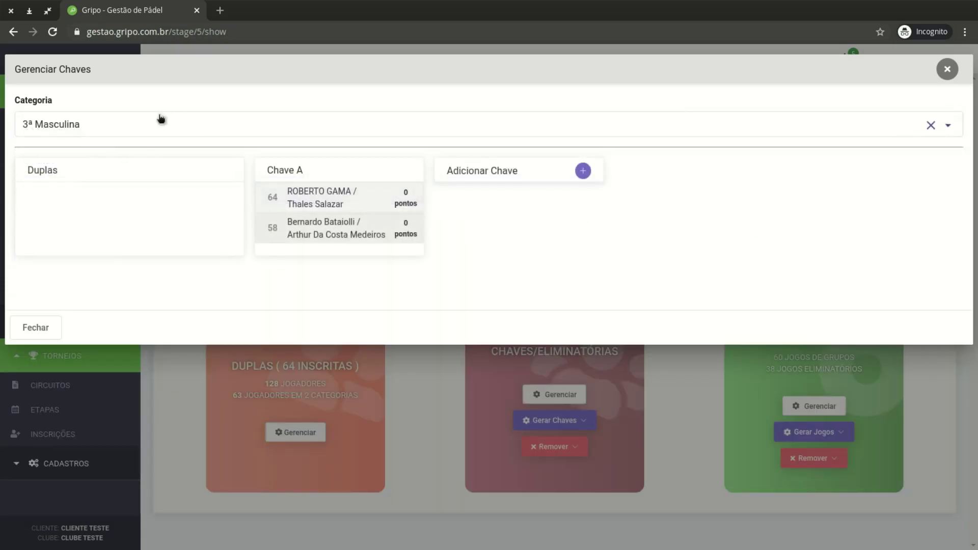
pyautogui.click(146, 126)
pyautogui.click(79, 218)
# Check the 2ª Feminina groups, return to 1ª Masculina and close the groups manager
pyautogui.click(151, 122)
pyautogui.scroll(-2, 146, 242)
pyautogui.click(147, 240)
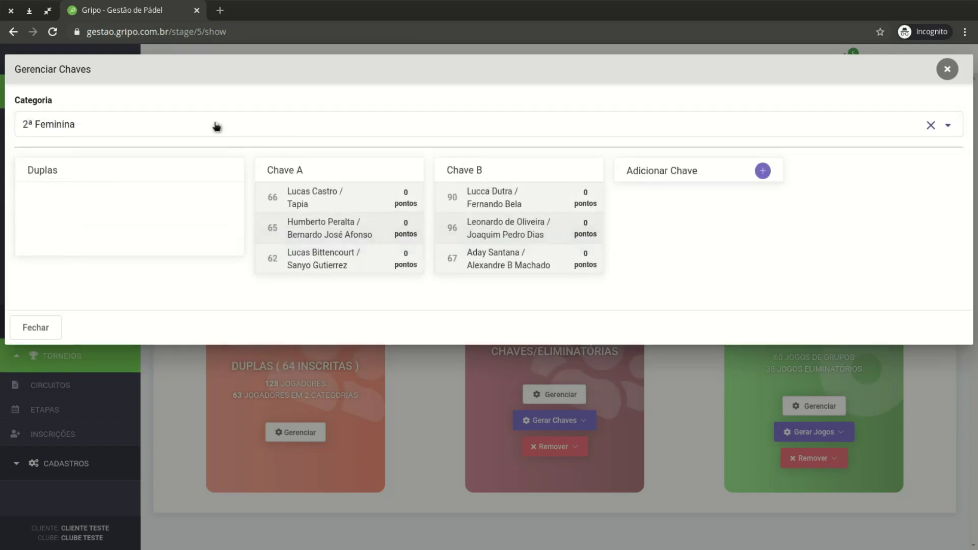
pyautogui.click(217, 126)
pyautogui.scroll(2, 214, 205)
pyautogui.click(197, 143)
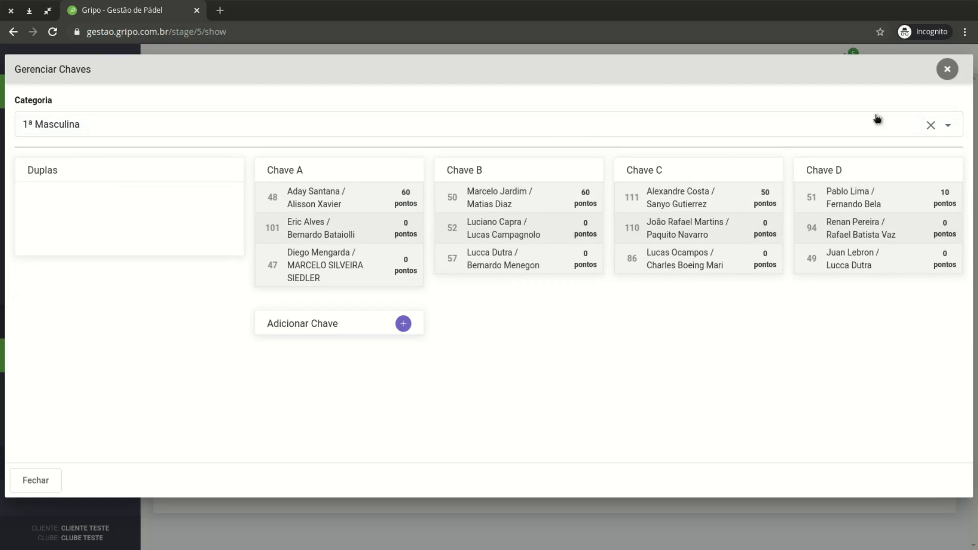
pyautogui.click(949, 70)
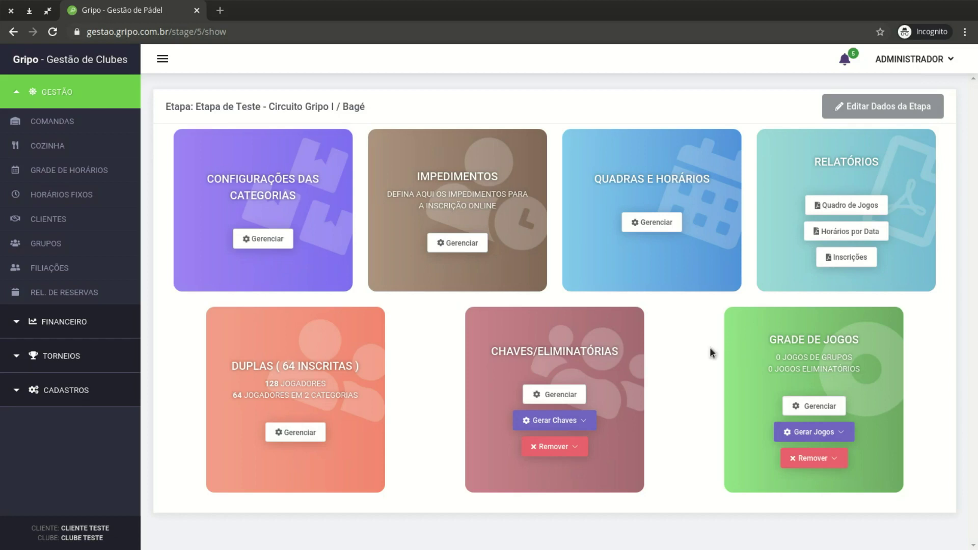
# Generate games for Todas Categorias from the Grade de Jogos card's Gerar Jogos list
pyautogui.click(842, 432)
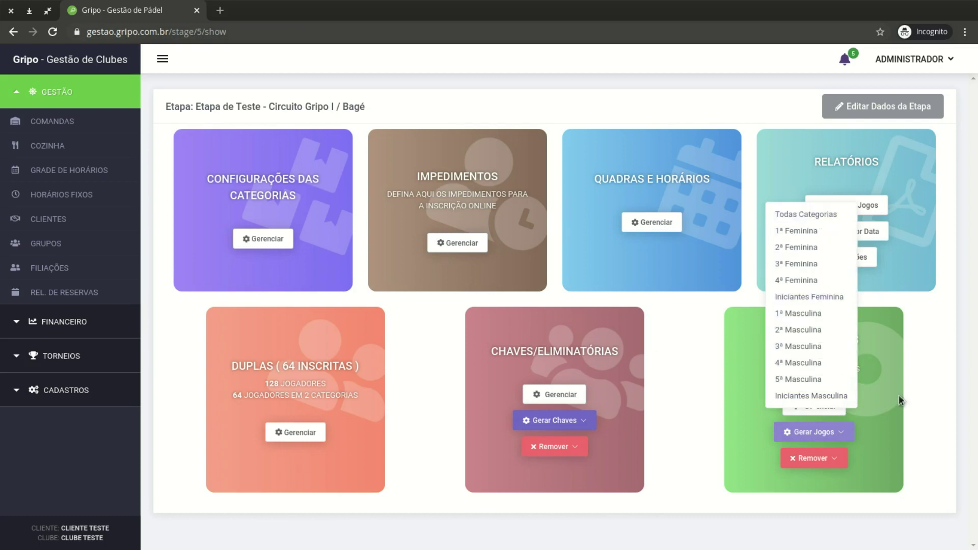
pyautogui.click(918, 439)
pyautogui.click(834, 460)
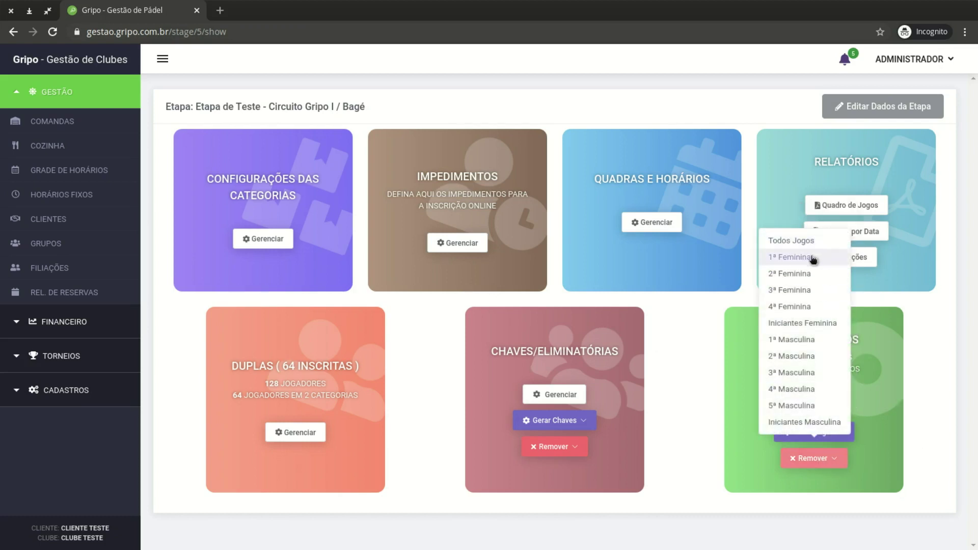
pyautogui.click(894, 368)
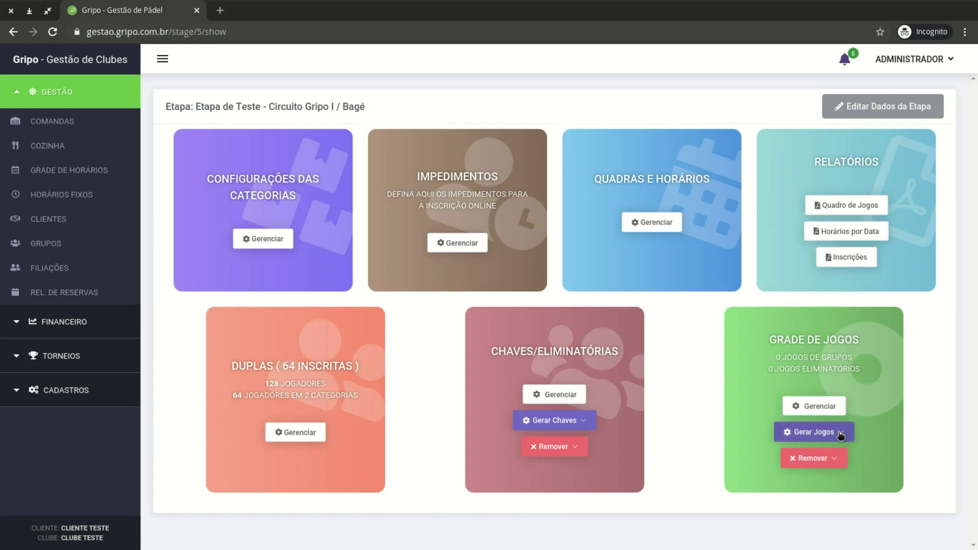
pyautogui.click(838, 432)
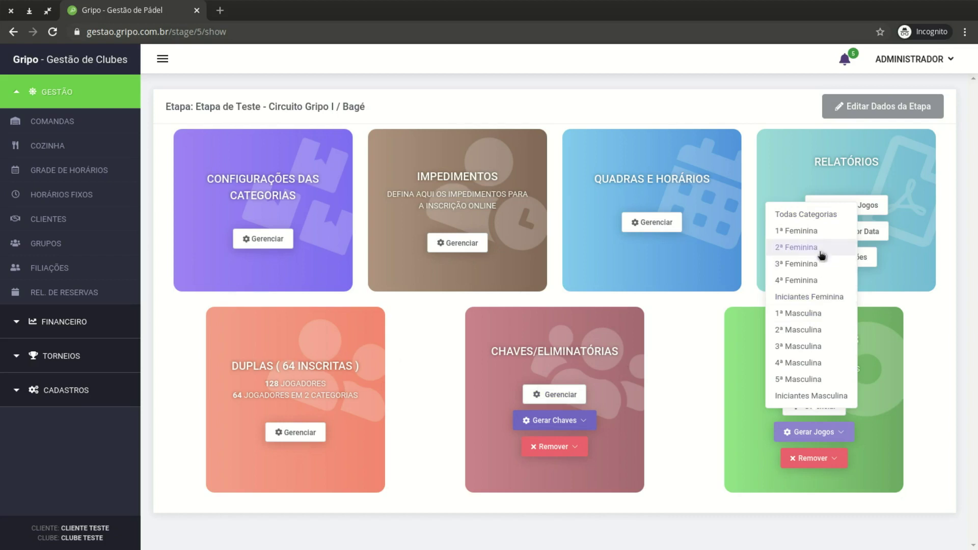
pyautogui.click(806, 215)
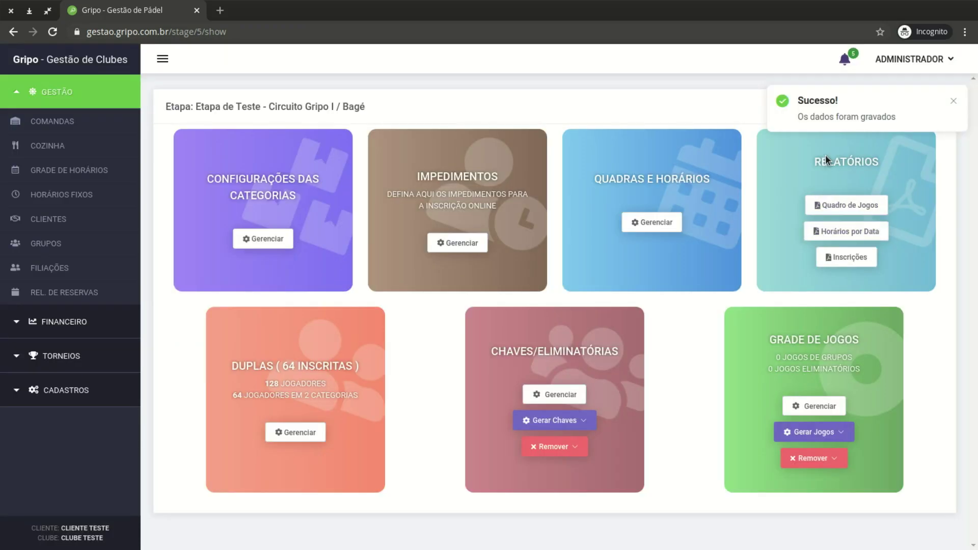
# Open the games manager and review the first game's phase (Grupos), category (2ª F), group and time
pyautogui.click(826, 404)
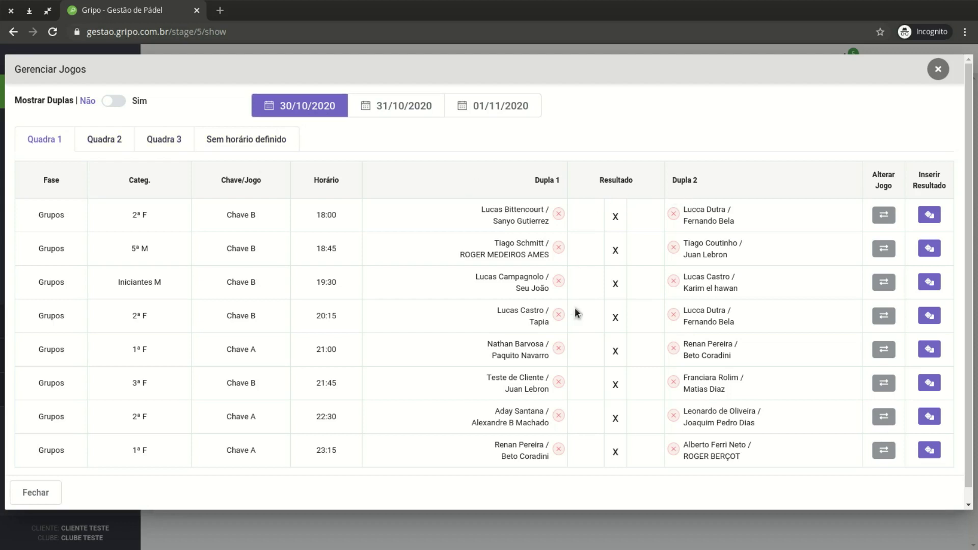
pyautogui.moveTo(38, 216); pyautogui.dragTo(62, 218)
pyautogui.click(50, 212)
pyautogui.moveTo(126, 213); pyautogui.dragTo(150, 215)
pyautogui.click(231, 220)
pyautogui.moveTo(227, 216); pyautogui.dragTo(338, 216)
pyautogui.click(833, 220)
# Browse the games listed on Quadra 2, Quadra 3 and Quadra 1
pyautogui.click(111, 142)
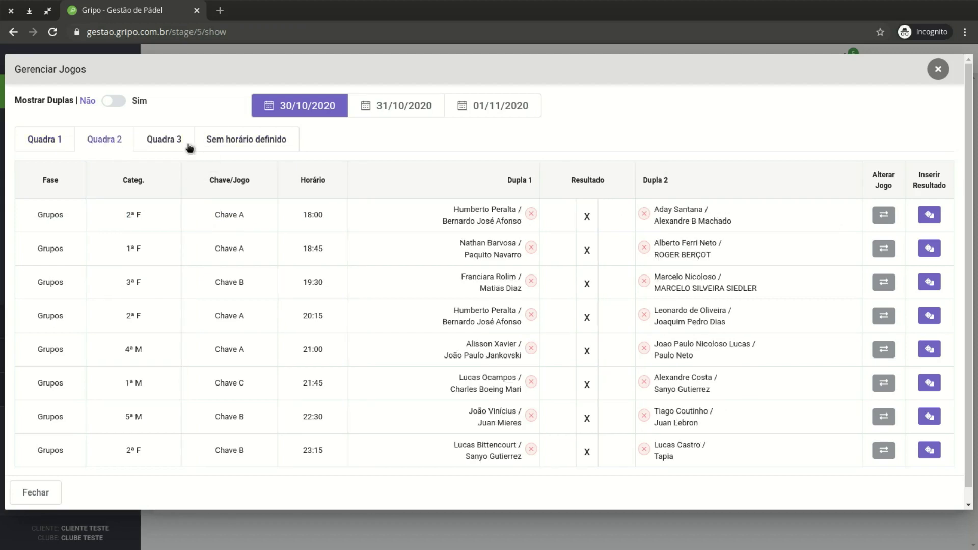
pyautogui.click(174, 143)
pyautogui.click(100, 140)
pyautogui.click(36, 144)
# Switch the schedule to 31/10/2020 and review each Quadra's games for that day
pyautogui.click(403, 107)
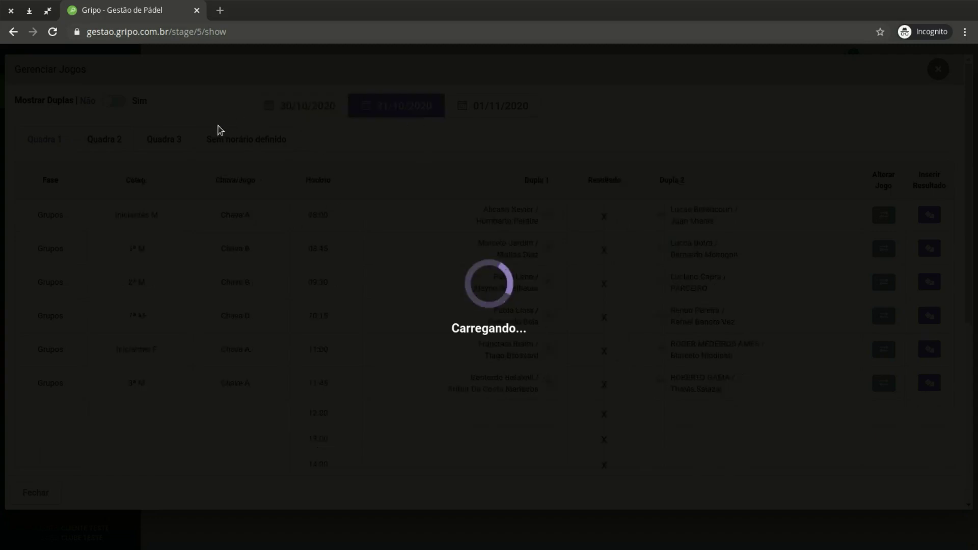
pyautogui.scroll(-4, 382, 265)
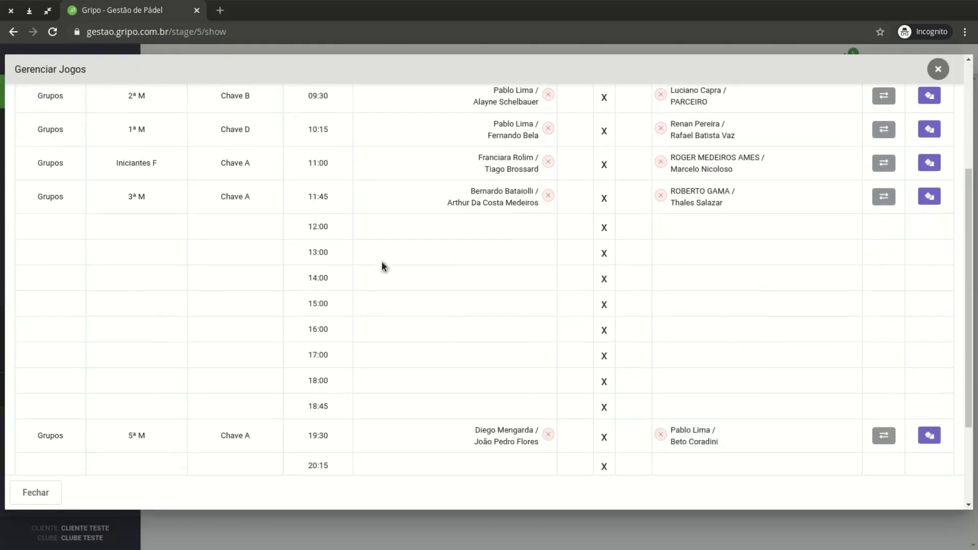
pyautogui.scroll(4, 379, 261)
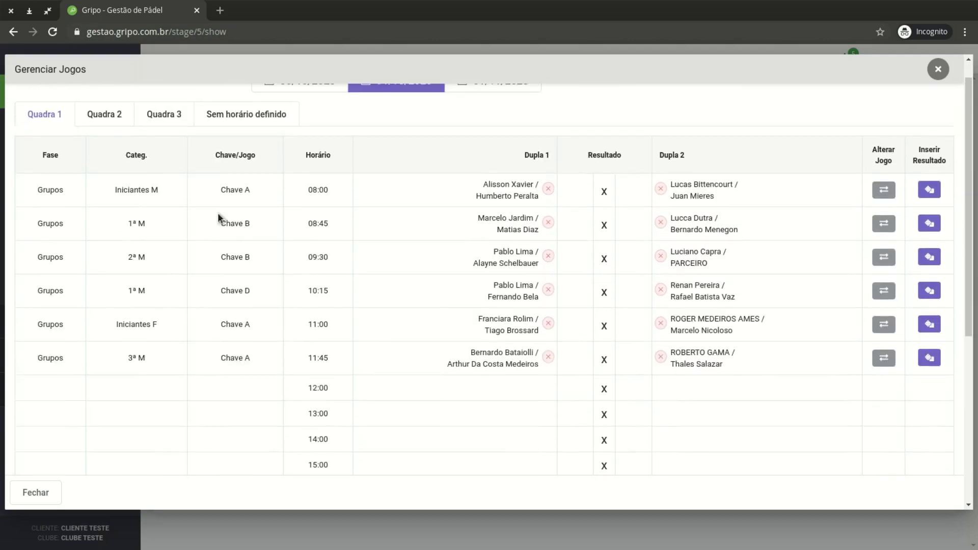
pyautogui.scroll(1, 218, 214)
pyautogui.click(105, 139)
pyautogui.click(163, 141)
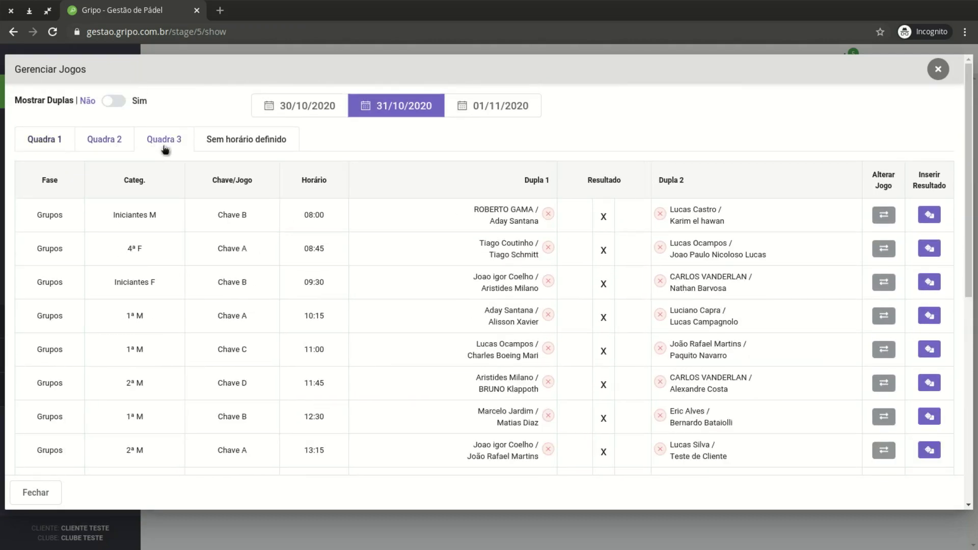
pyautogui.scroll(-6, 524, 229)
pyautogui.scroll(6, 509, 296)
pyautogui.click(104, 139)
pyautogui.click(44, 142)
pyautogui.scroll(-1, 540, 291)
pyautogui.scroll(-3, 526, 291)
# Check the empty 12:00–17:00 time slots in Quadra 1's 31/10/2020 schedule
pyautogui.moveTo(329, 290); pyautogui.dragTo(332, 335)
pyautogui.click(319, 286)
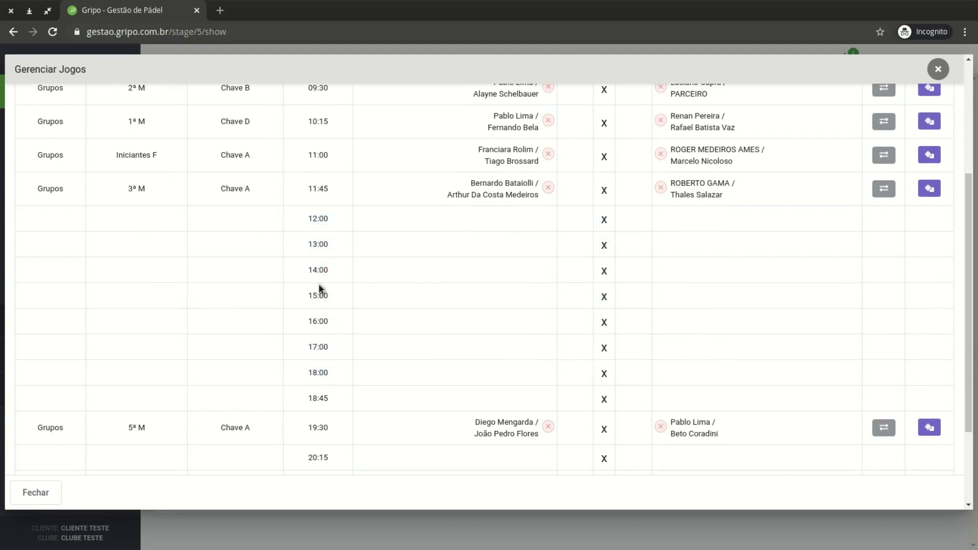
pyautogui.scroll(3, 337, 307)
pyautogui.scroll(-2, 314, 316)
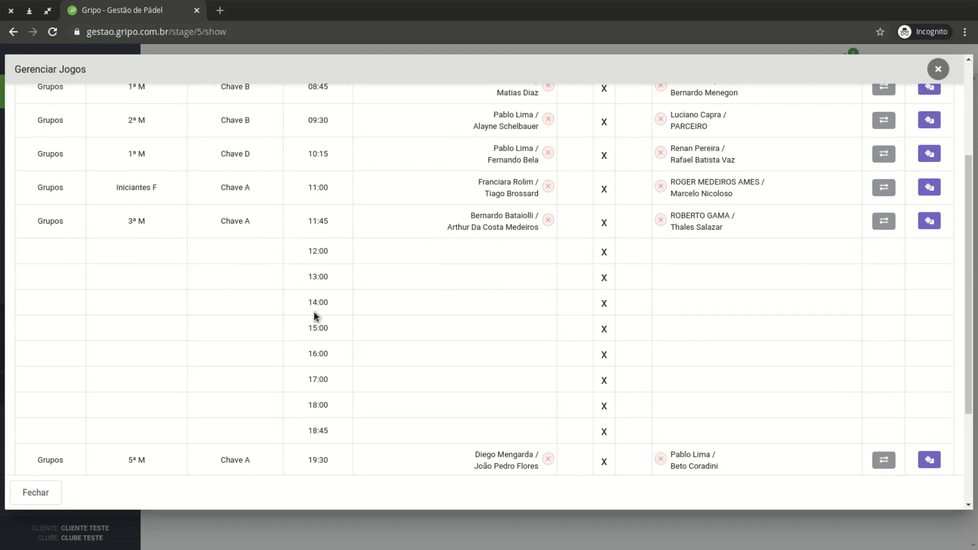
pyautogui.scroll(3, 401, 371)
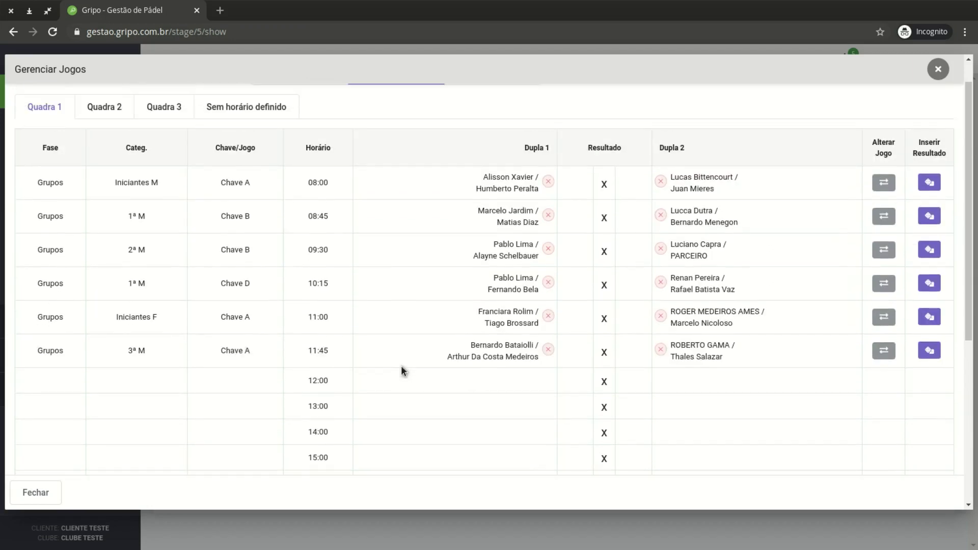
pyautogui.scroll(1, 414, 355)
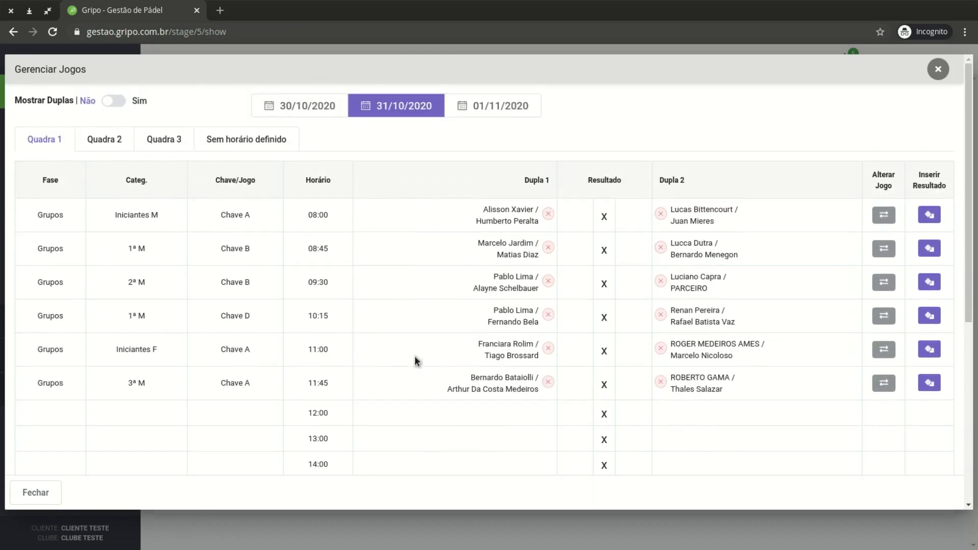
pyautogui.scroll(1, 460, 369)
pyautogui.scroll(-2, 270, 411)
# Review the empty afternoon slots again, then bring up Quadra 2's games
pyautogui.moveTo(322, 332); pyautogui.dragTo(374, 402)
pyautogui.scroll(-1, 374, 402)
pyautogui.moveTo(304, 251); pyautogui.dragTo(345, 406)
pyautogui.click(345, 406)
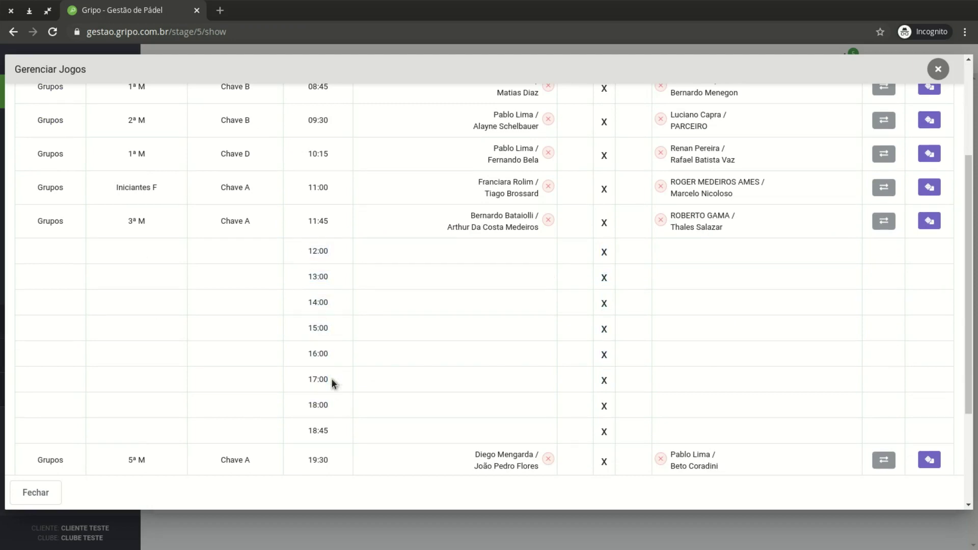
pyautogui.scroll(3, 328, 370)
pyautogui.scroll(-5, 326, 363)
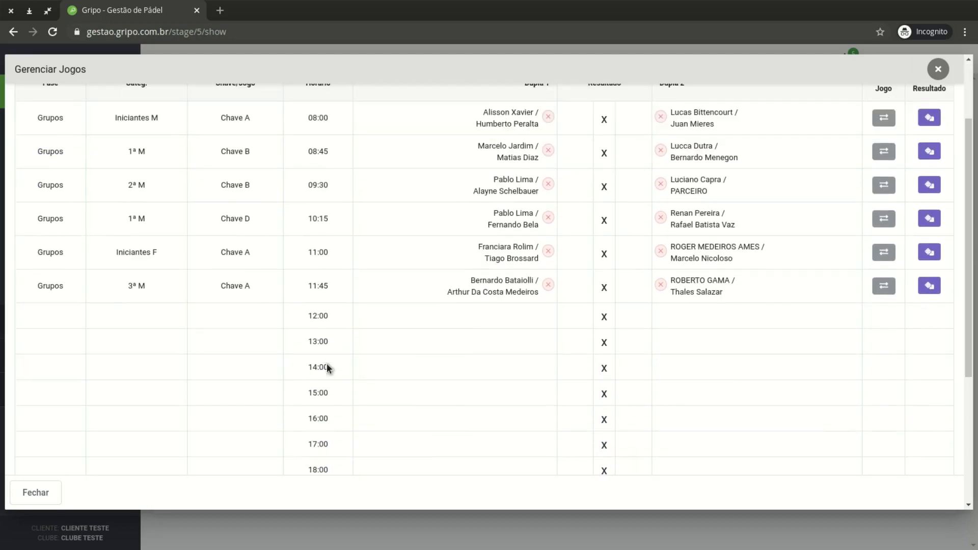
pyautogui.scroll(2, 386, 302)
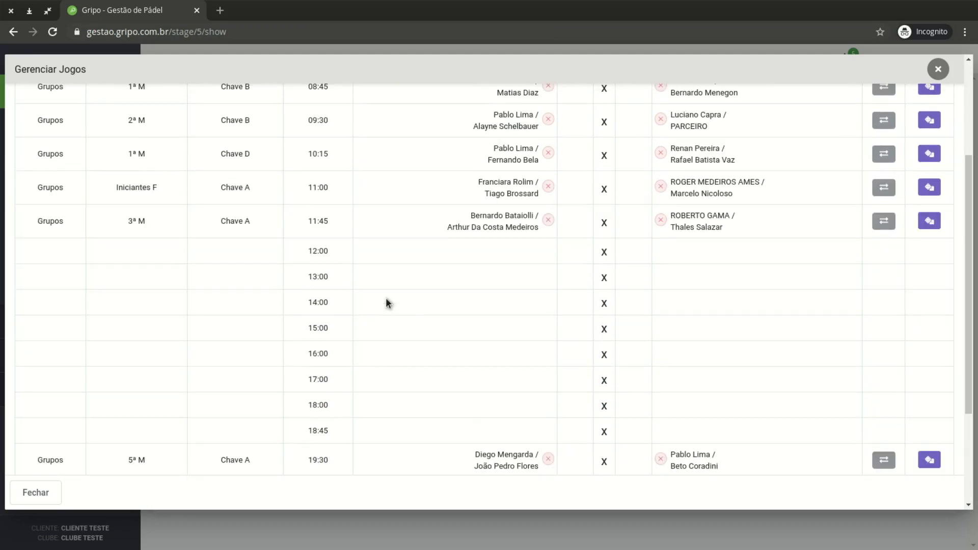
pyautogui.scroll(4, 355, 310)
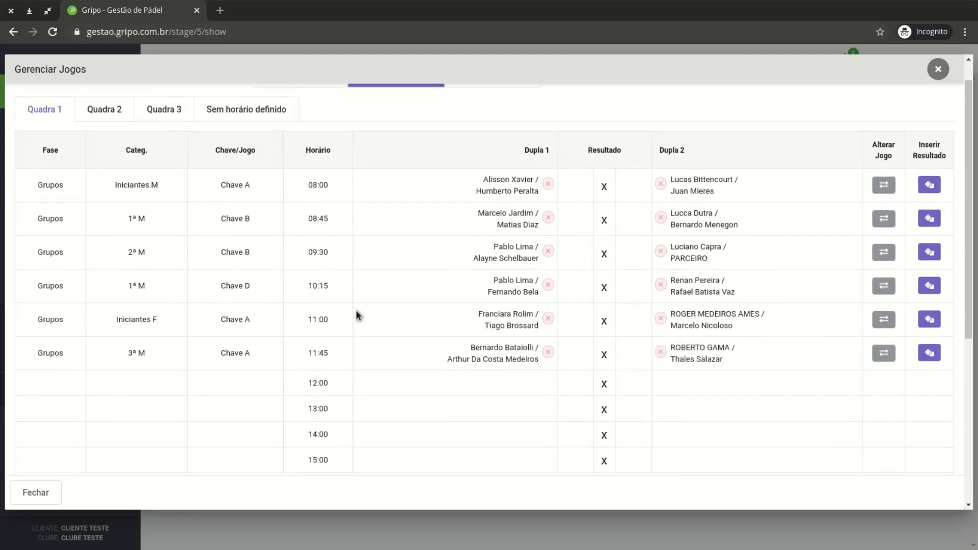
pyautogui.click(104, 139)
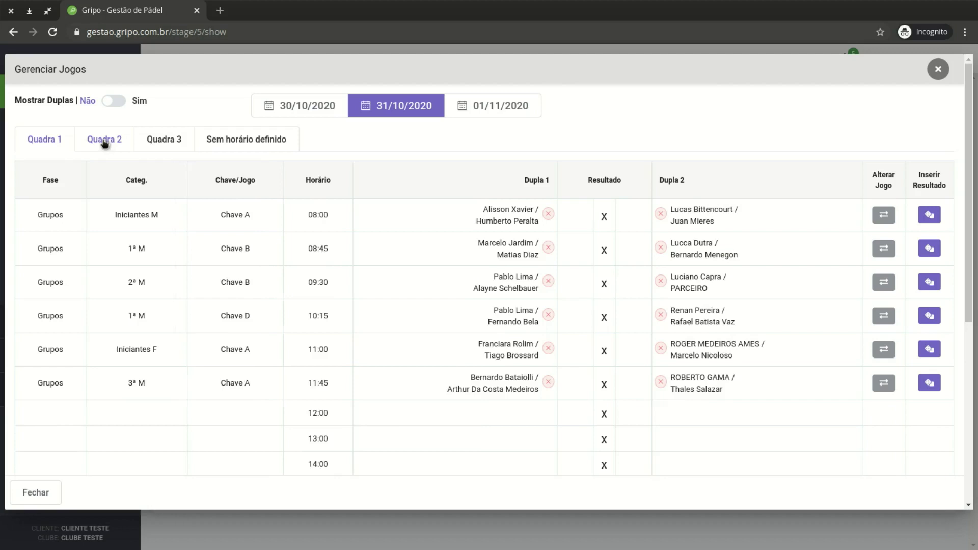
# Glance at Quadra 3, then scroll through Quadra 2's 31/10/2020 game table
pyautogui.click(164, 139)
pyautogui.scroll(-7, 310, 249)
pyautogui.scroll(7, 310, 251)
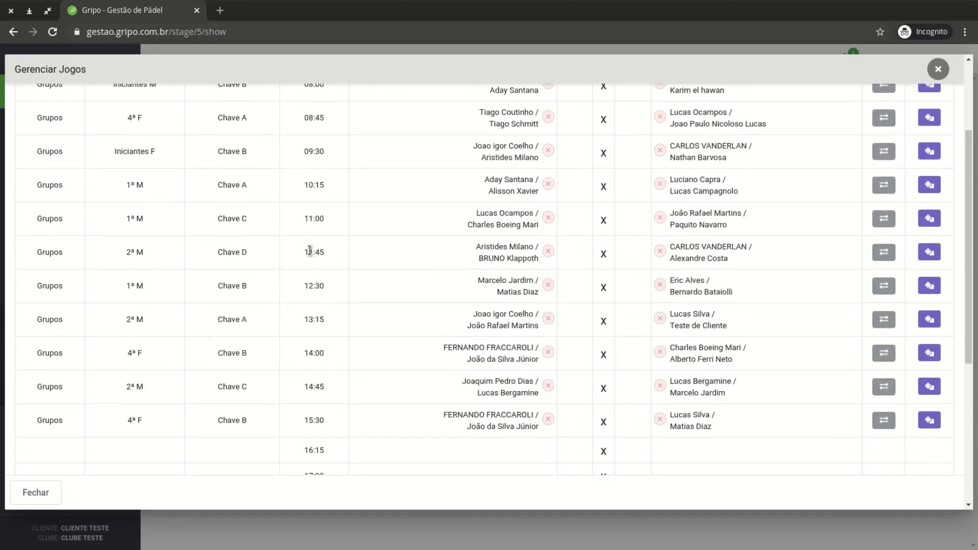
pyautogui.click(104, 139)
pyautogui.scroll(-8, 444, 346)
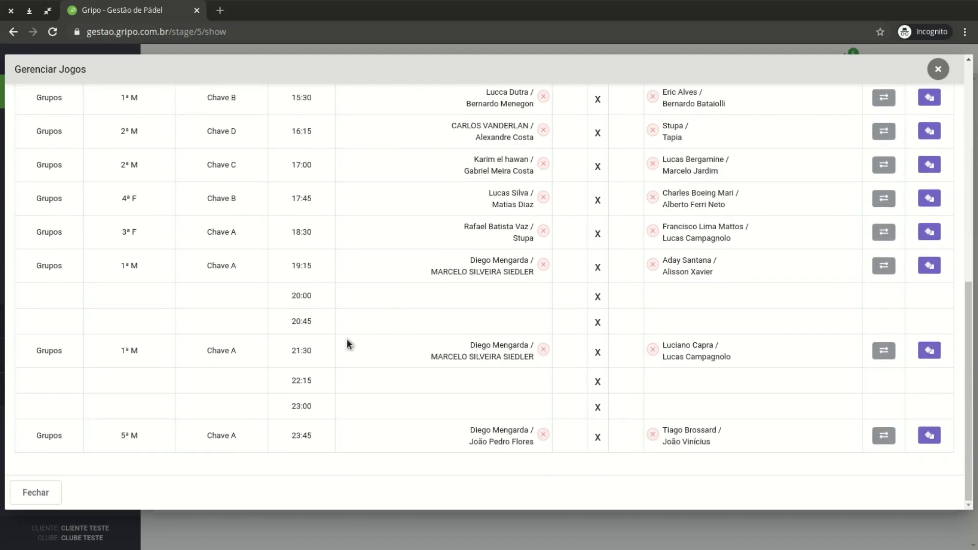
pyautogui.scroll(8, 327, 312)
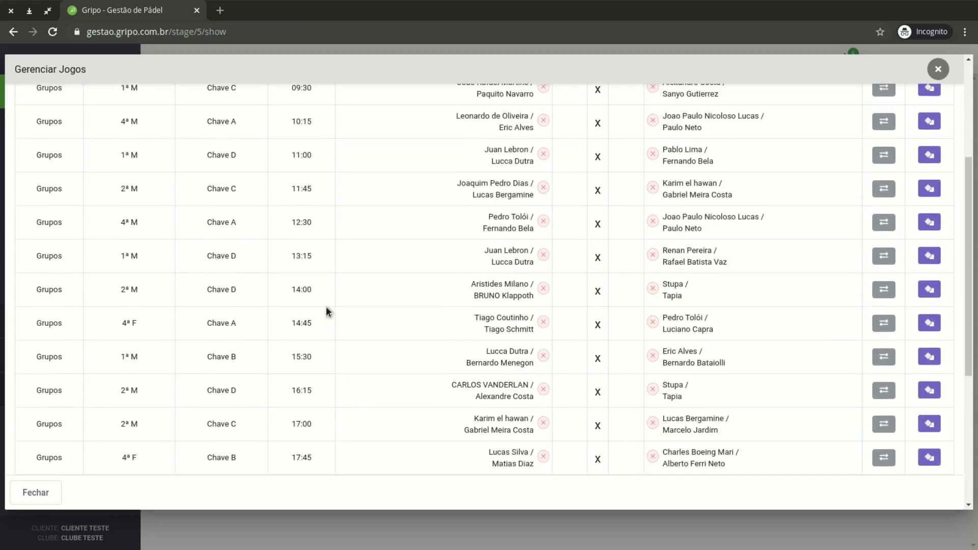
pyautogui.scroll(2, 327, 312)
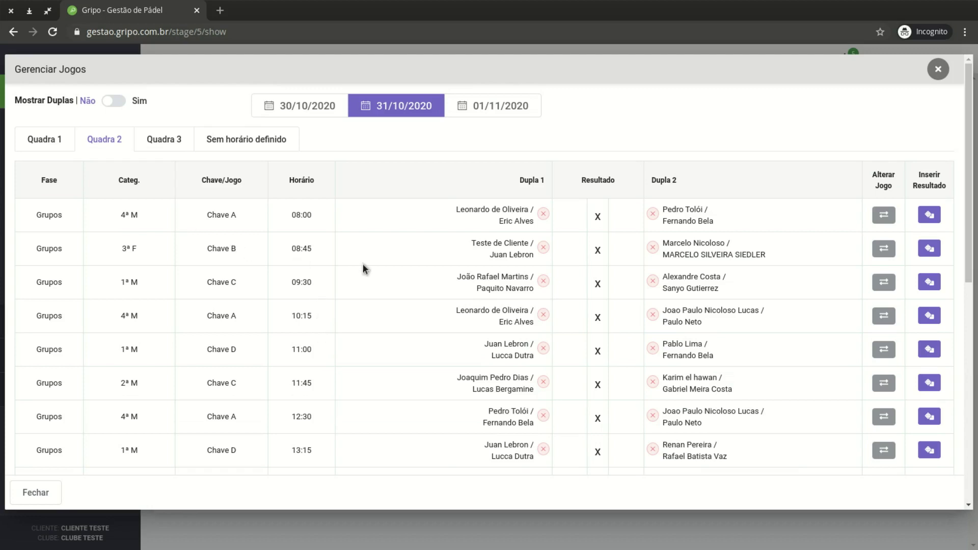
pyautogui.scroll(-10, 349, 272)
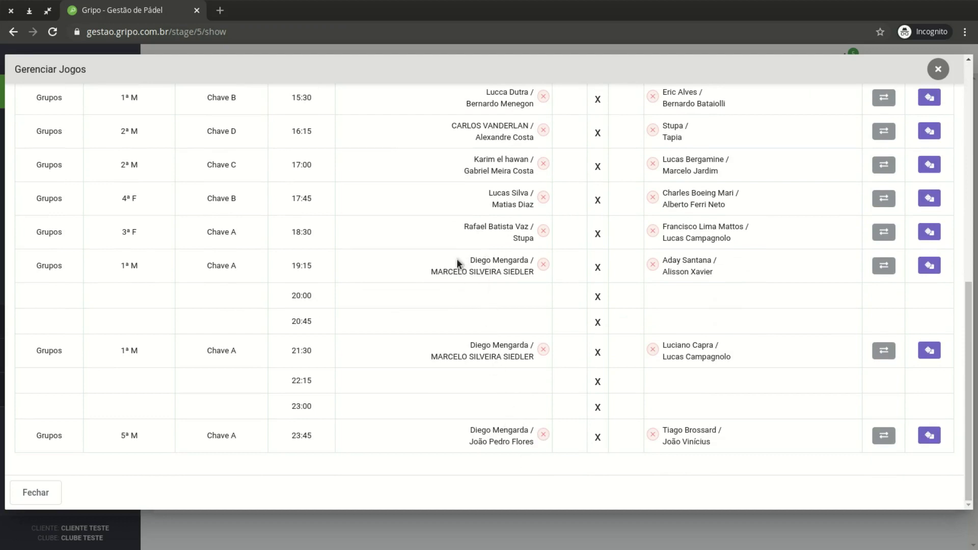
# Mark Quadra 2's 19:15, 20:00 and 21:30 time slots
pyautogui.moveTo(303, 261); pyautogui.dragTo(313, 261)
pyautogui.moveTo(292, 296); pyautogui.dragTo(300, 300)
pyautogui.moveTo(292, 351); pyautogui.dragTo(324, 438)
pyautogui.scroll(1, 567, 389)
pyautogui.scroll(1, 441, 293)
pyautogui.scroll(-2, 458, 314)
pyautogui.scroll(1, 454, 268)
pyautogui.scroll(-1, 489, 267)
# Review the games and rows from 19:15 to 23:45, scrolling through the schedule
pyautogui.moveTo(462, 266); pyautogui.dragTo(504, 439)
pyautogui.click(509, 419)
pyautogui.moveTo(281, 261); pyautogui.dragTo(315, 425)
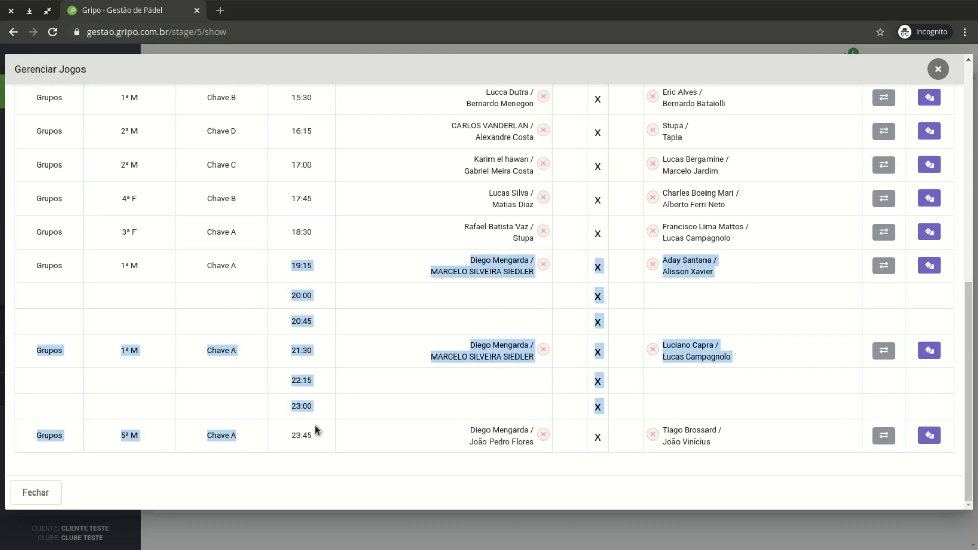
pyautogui.click(476, 259)
pyautogui.scroll(15, 444, 284)
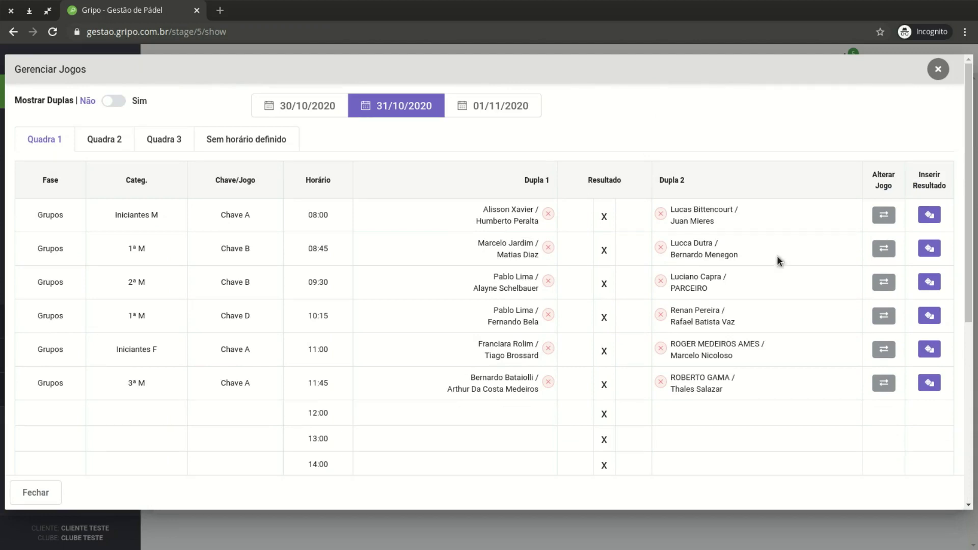
pyautogui.scroll(-2, 778, 261)
pyautogui.scroll(2, 604, 311)
pyautogui.scroll(-1, 791, 341)
pyautogui.scroll(1, 694, 294)
pyautogui.scroll(-2, 699, 302)
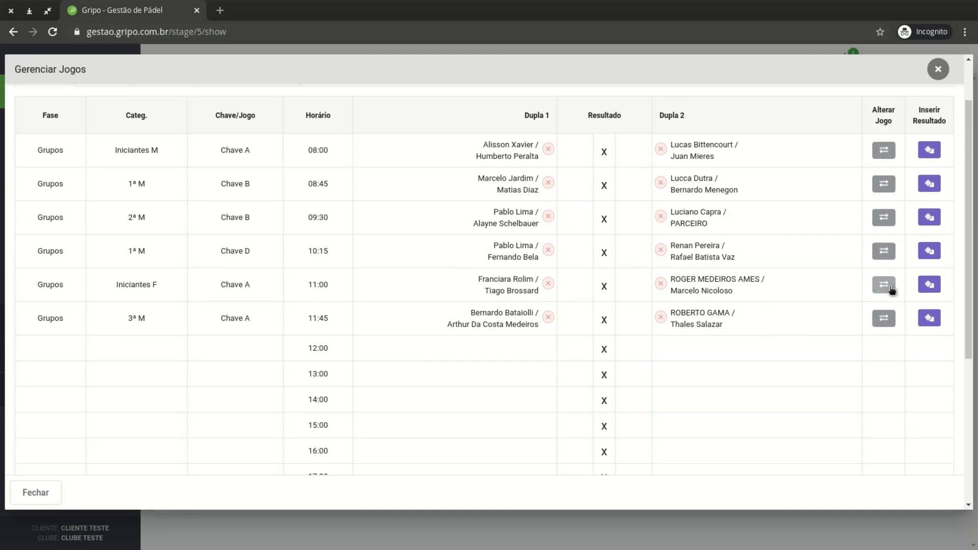
# Reschedule Quadra 1's Iniciantes F Chave A game from 11:00 to the empty 14:00 slot
pyautogui.click(887, 286)
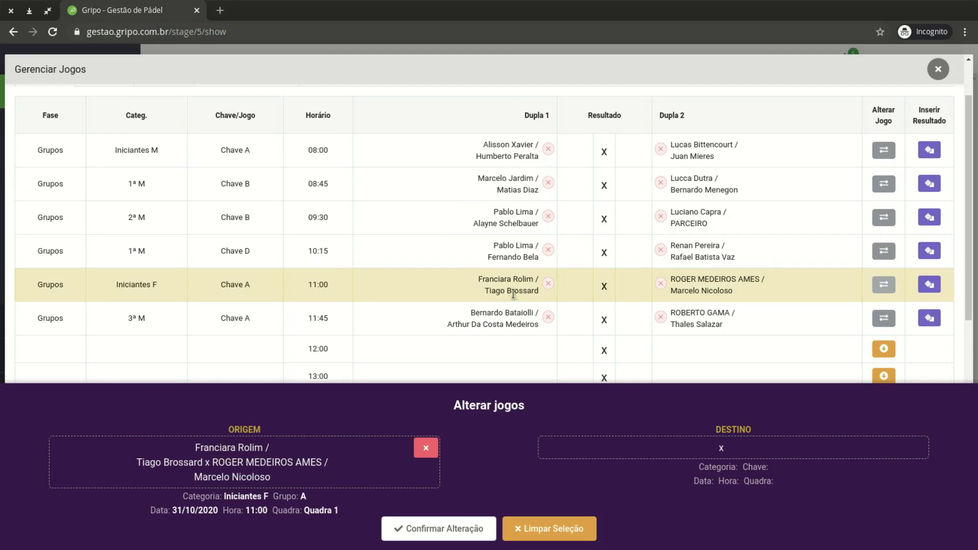
pyautogui.scroll(-2, 905, 273)
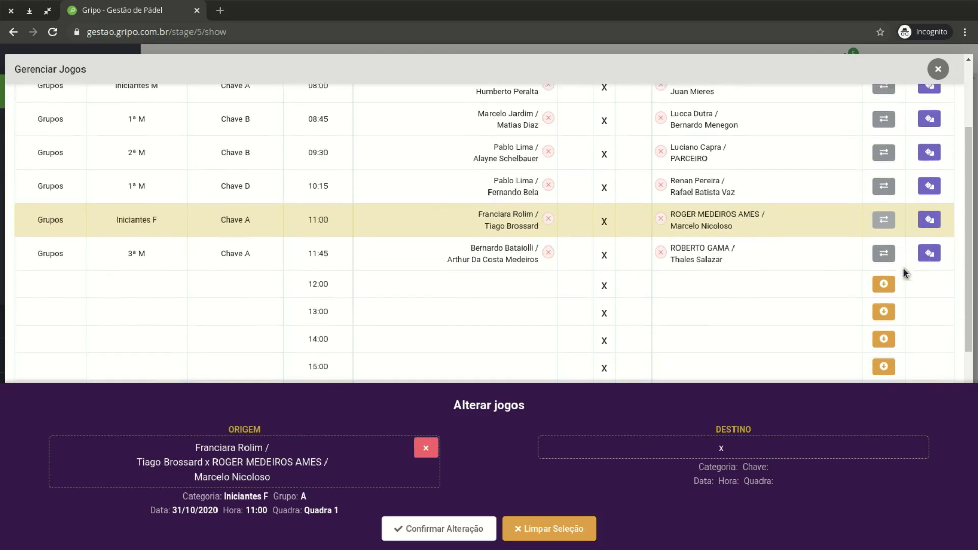
pyautogui.scroll(-2, 905, 274)
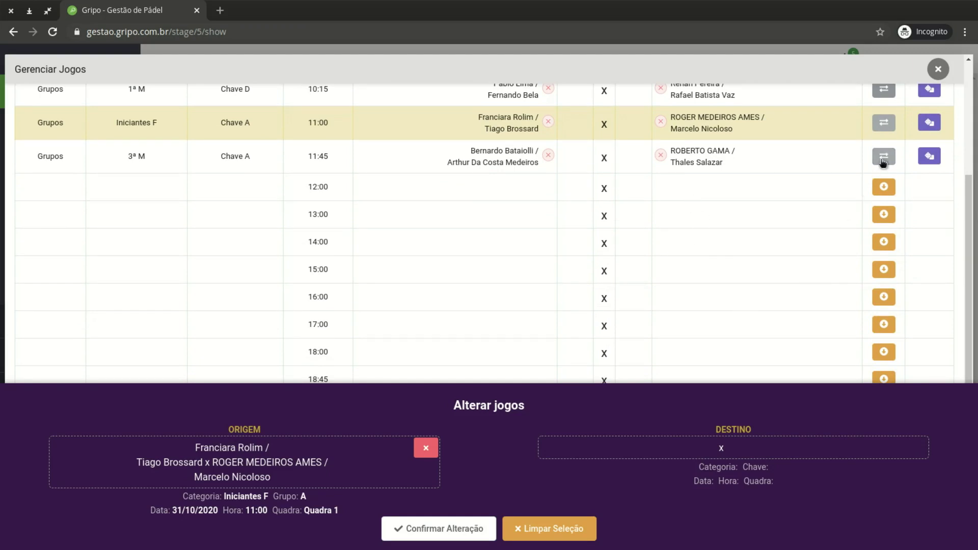
pyautogui.click(886, 242)
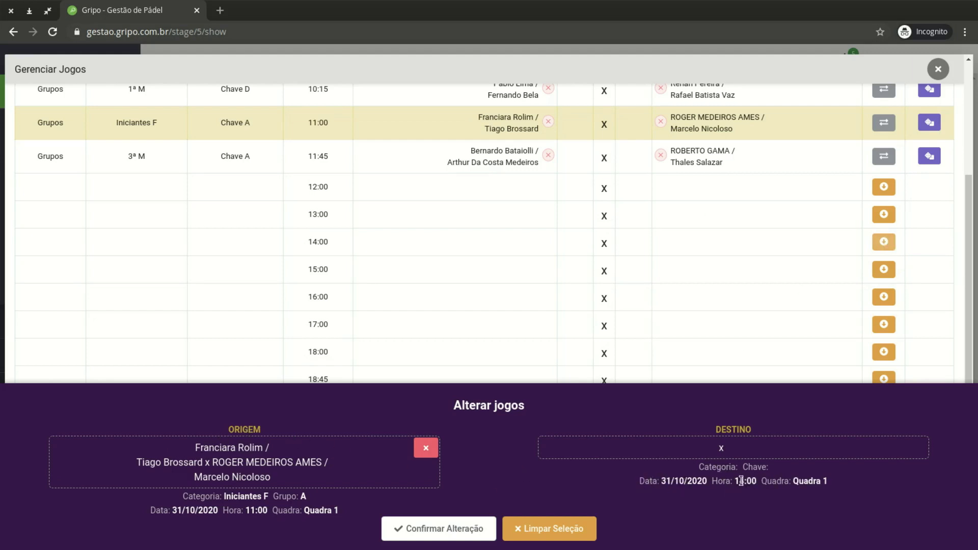
pyautogui.click(445, 529)
pyautogui.click(480, 384)
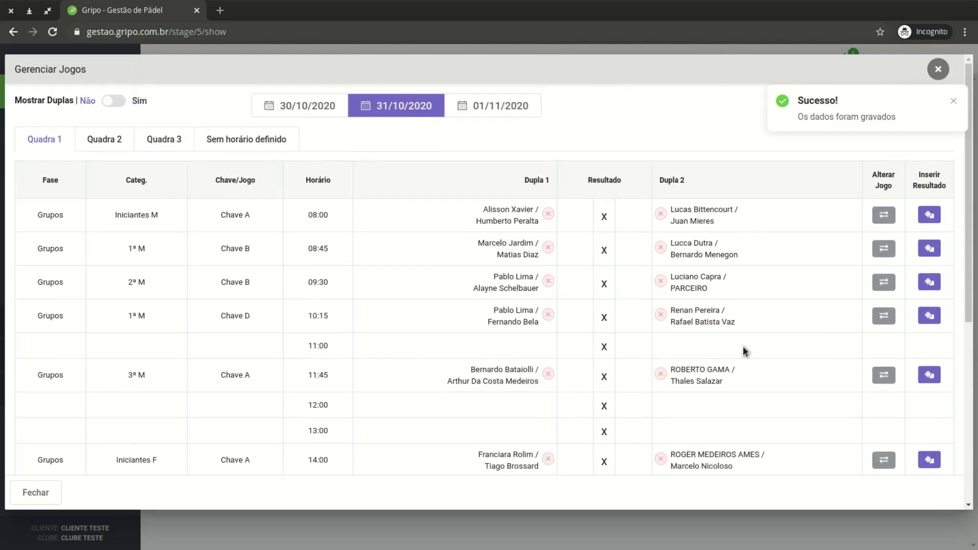
pyautogui.scroll(-3, 670, 279)
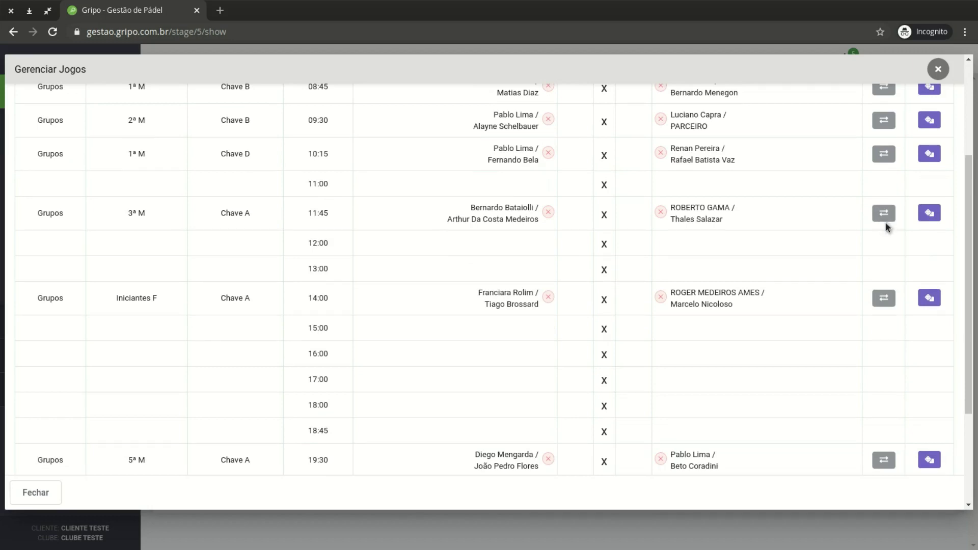
# Swap Quadra 1's 10:15 1º M Chave D game with the 11:45 3º M Chave A game
pyautogui.click(884, 154)
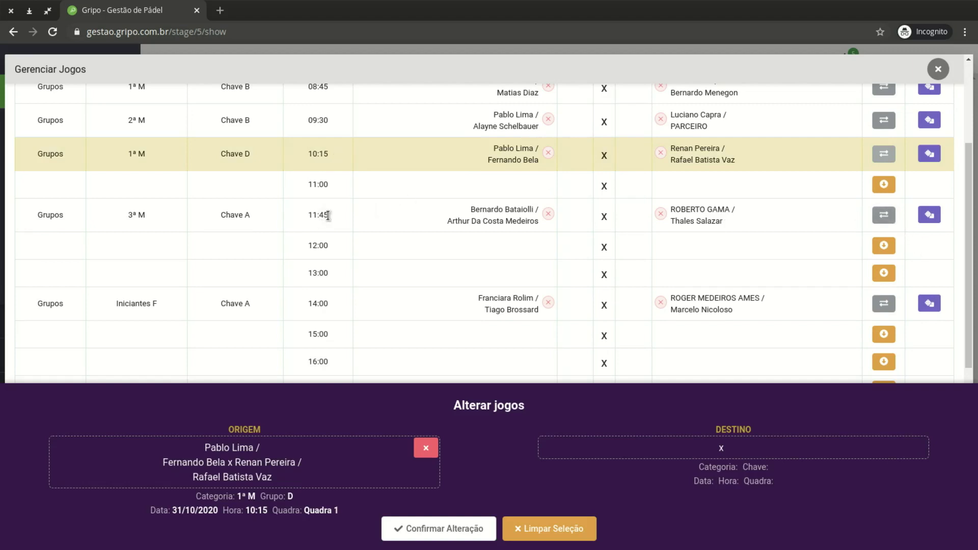
pyautogui.click(884, 215)
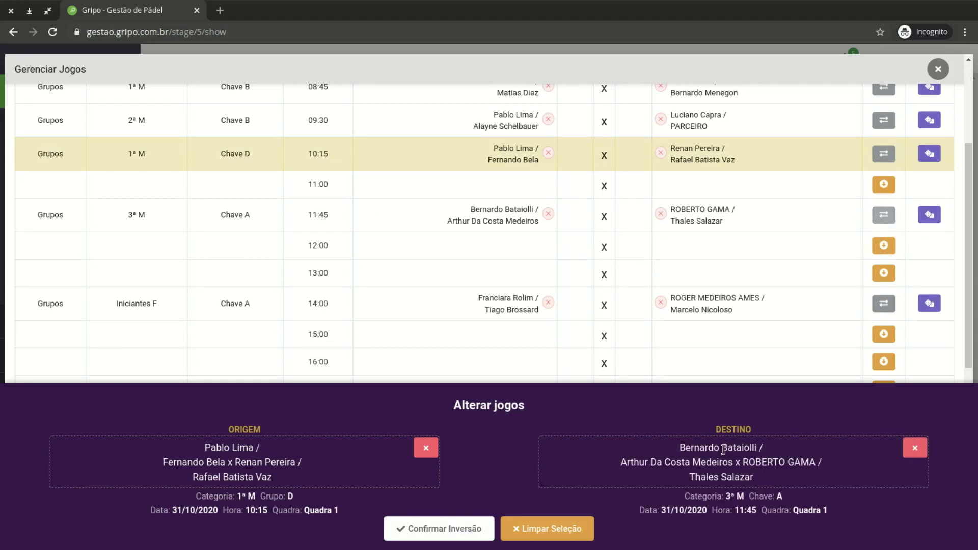
pyautogui.click(487, 532)
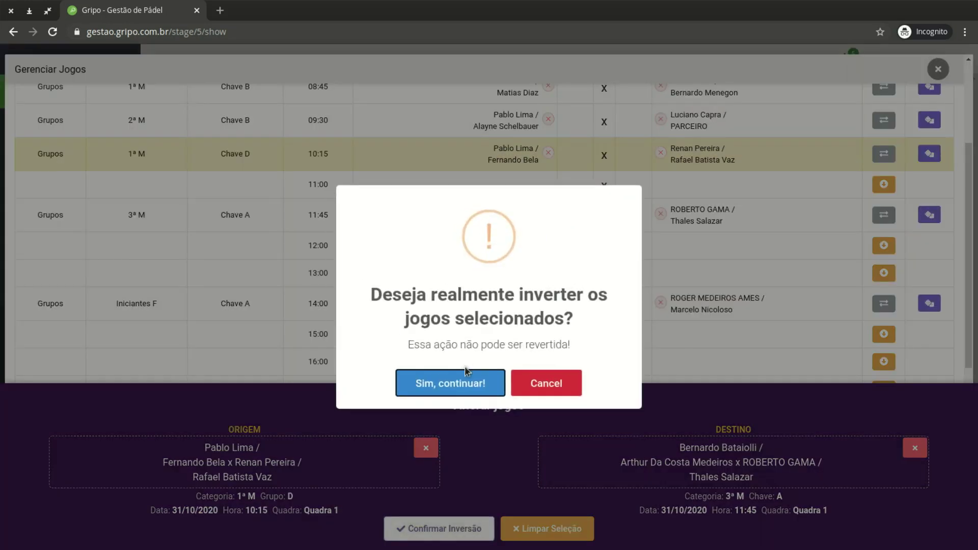
pyautogui.click(489, 387)
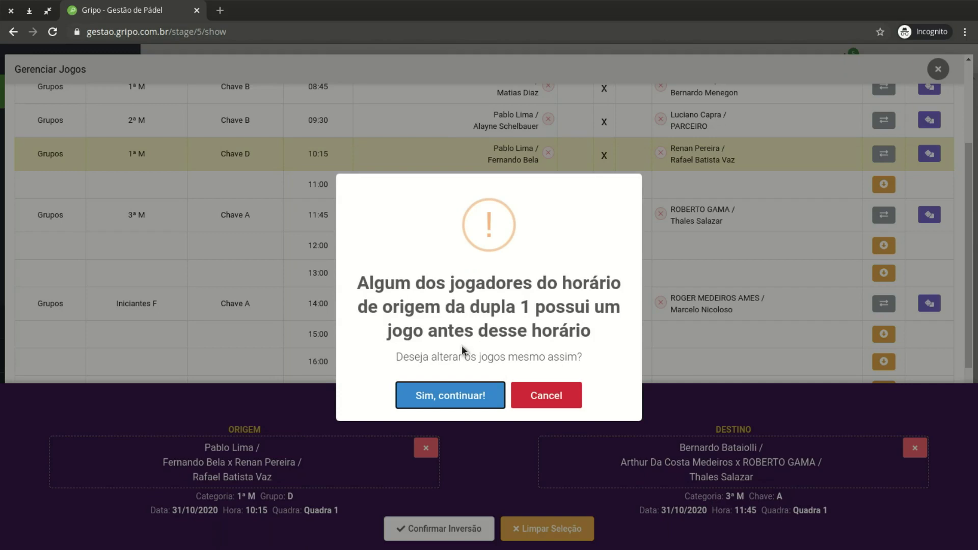
pyautogui.click(480, 397)
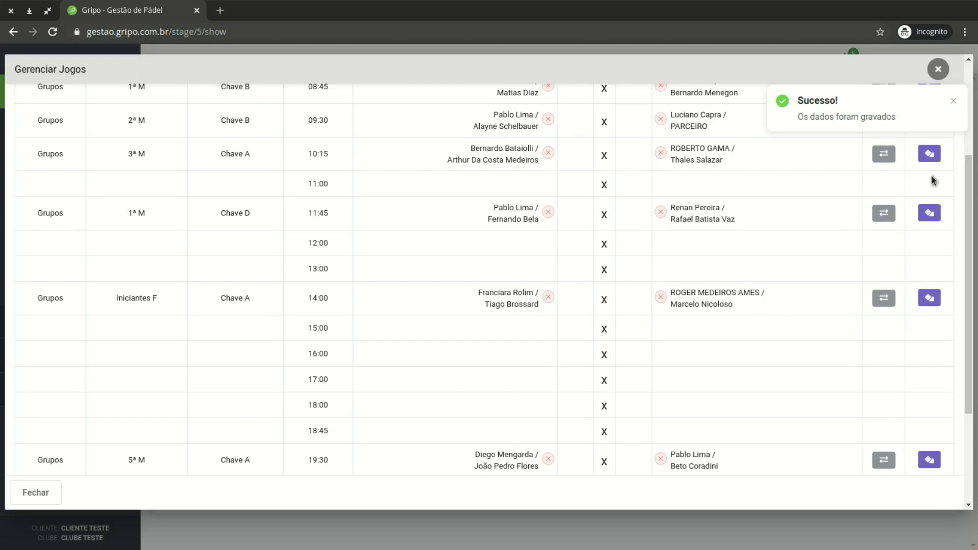
pyautogui.scroll(3, 848, 228)
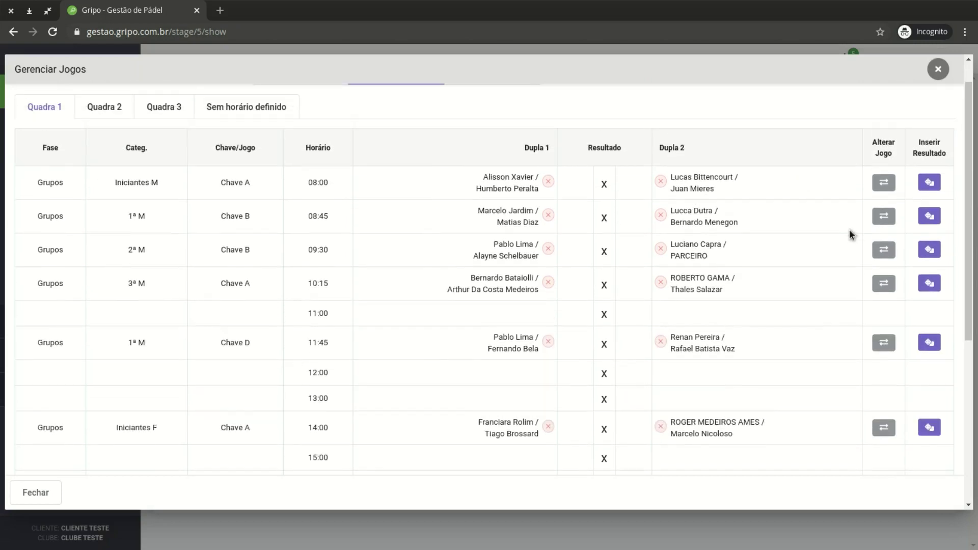
pyautogui.scroll(-1, 849, 229)
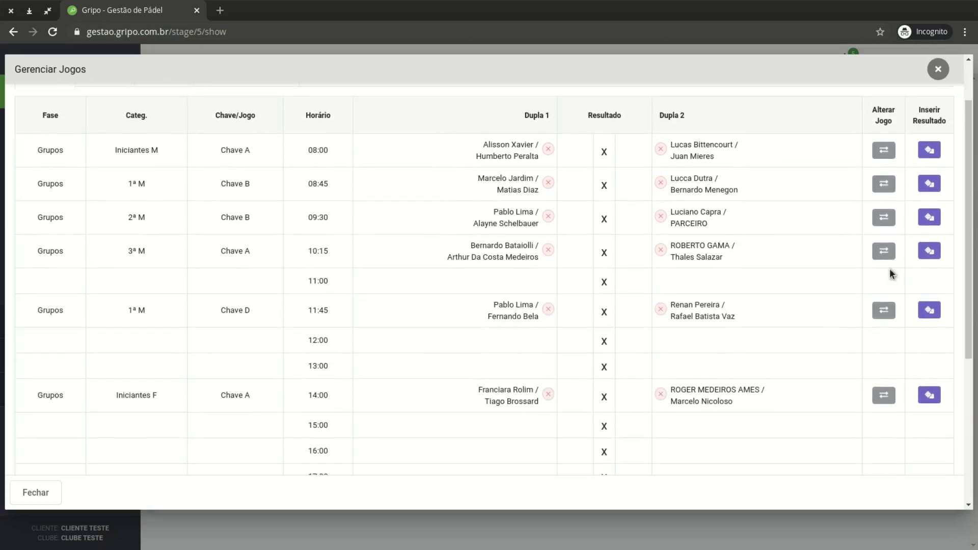
# Try moving the 11:45 1º M Chave D game to Quadra 3's 18:30 slot, dismissing the warning
pyautogui.click(884, 310)
pyautogui.scroll(1, 739, 305)
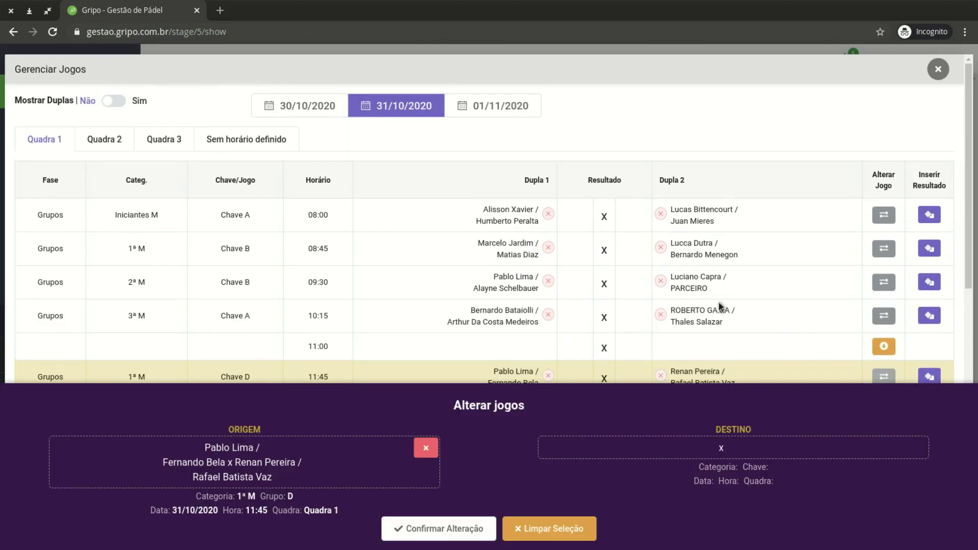
pyautogui.click(110, 138)
pyautogui.scroll(-6, 600, 259)
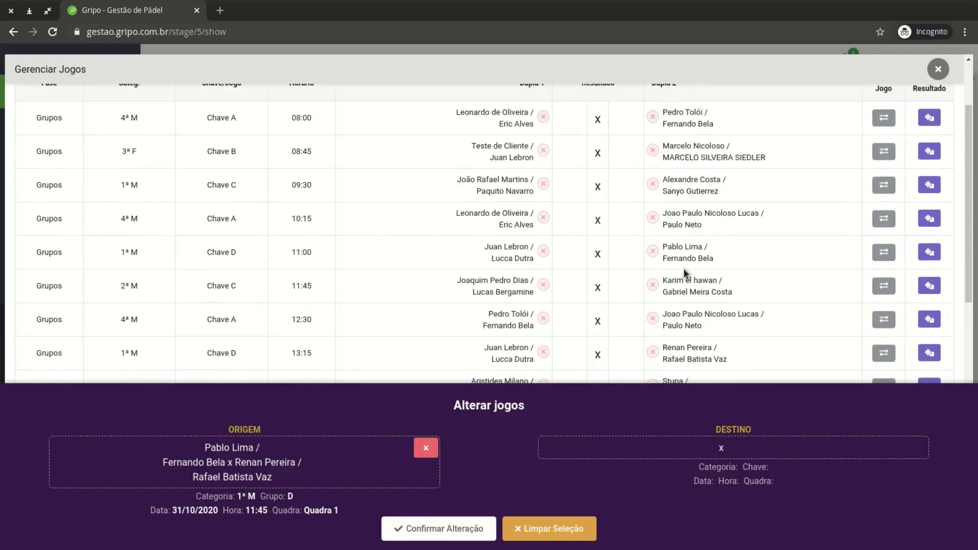
pyautogui.scroll(6, 290, 194)
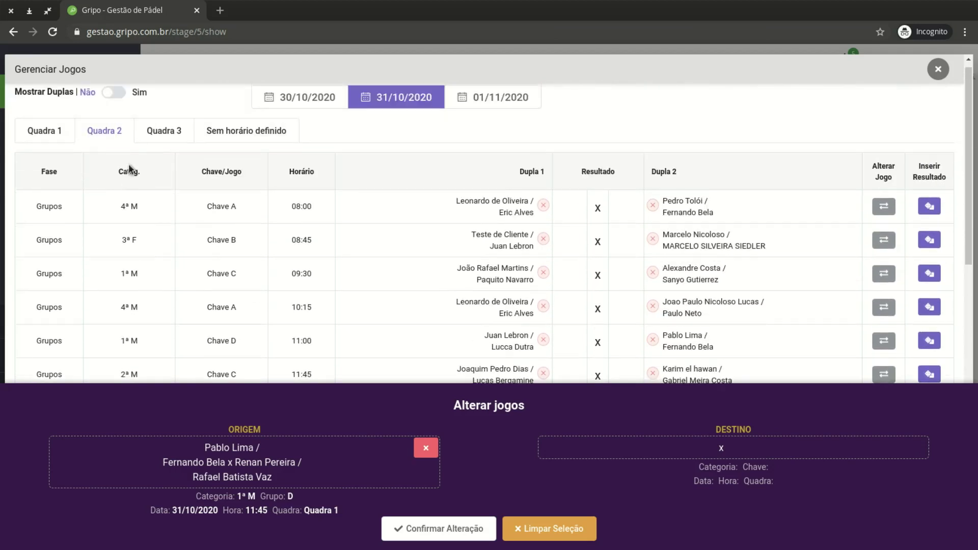
pyautogui.click(164, 139)
pyautogui.scroll(-8, 787, 299)
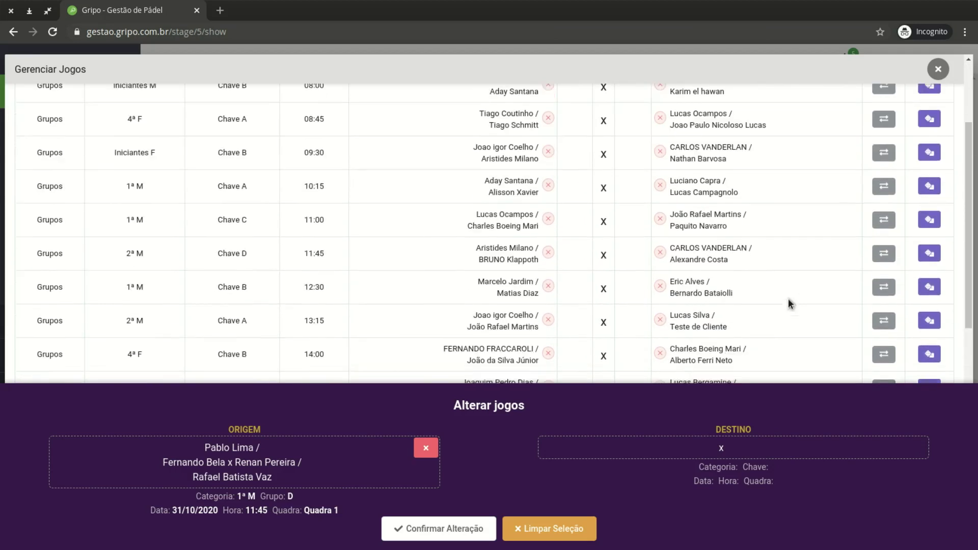
pyautogui.click(879, 247)
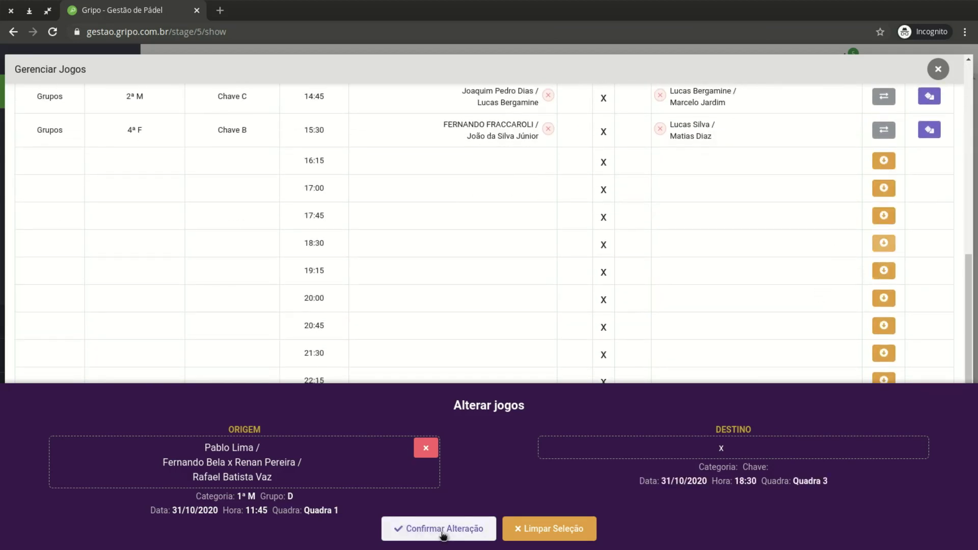
pyautogui.click(442, 530)
pyautogui.click(474, 386)
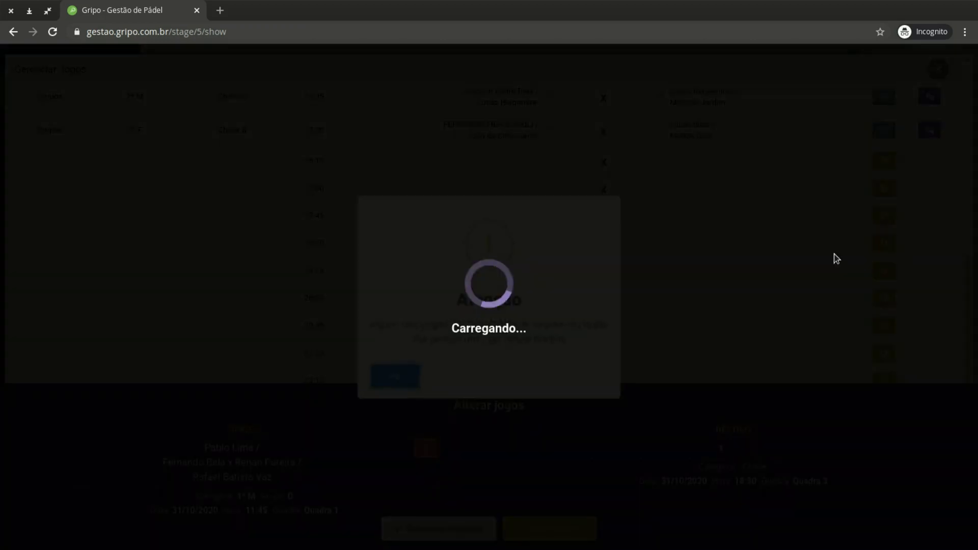
pyautogui.click(398, 379)
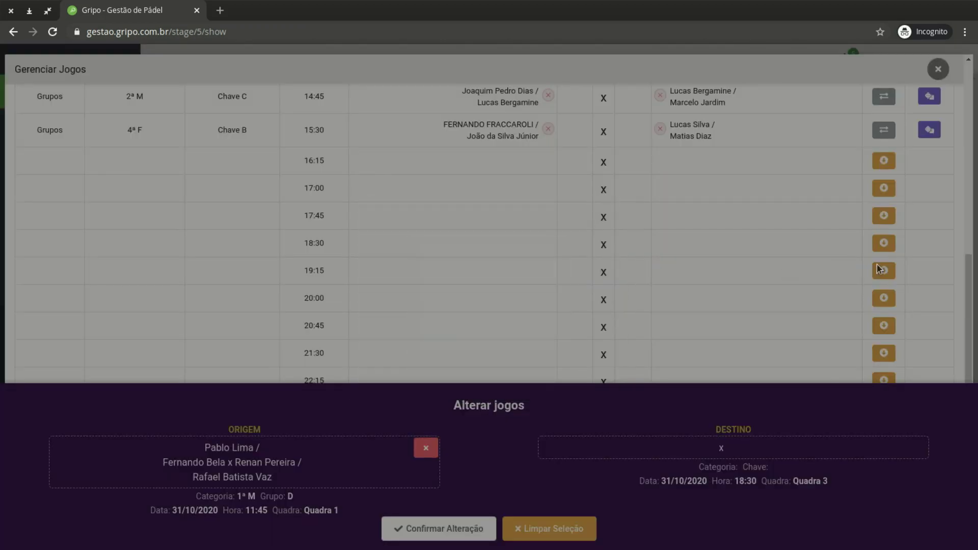
# Move the 1º M Chave D game to the empty 20:00 slot on Quadra 3
pyautogui.click(885, 300)
pyautogui.click(489, 530)
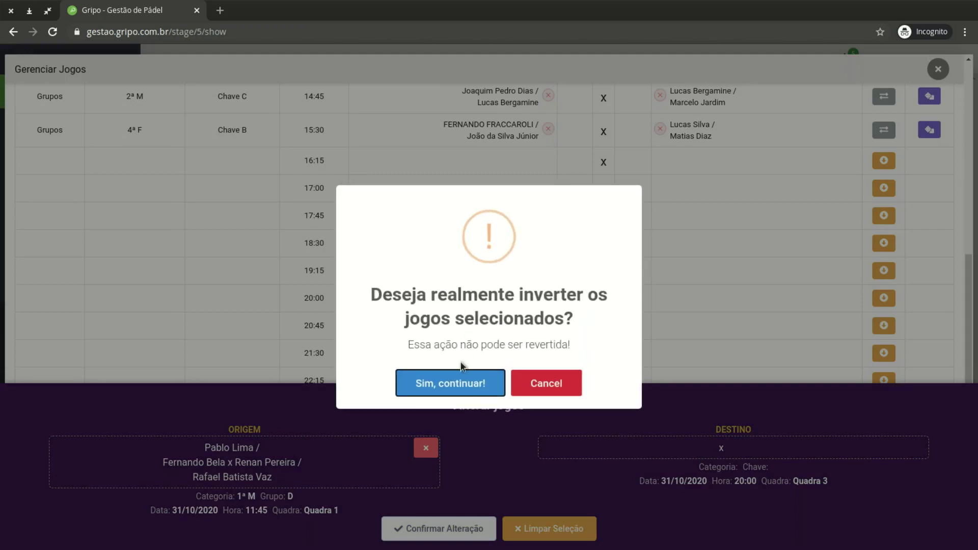
pyautogui.click(478, 382)
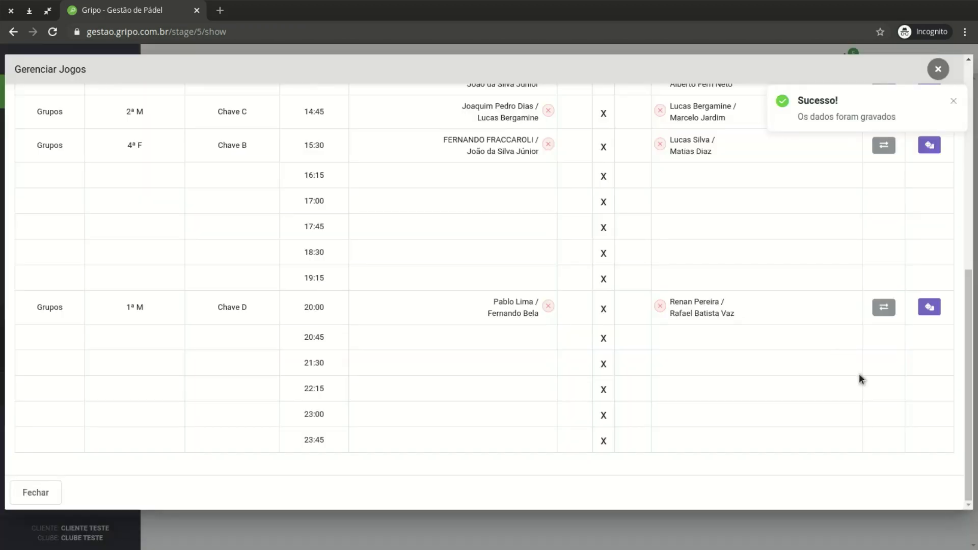
pyautogui.scroll(2, 882, 363)
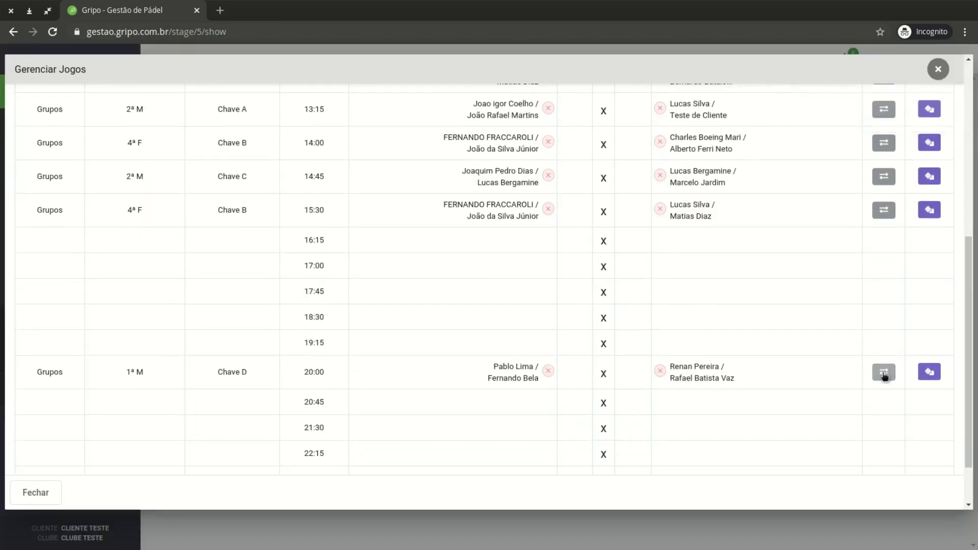
pyautogui.scroll(10, 882, 377)
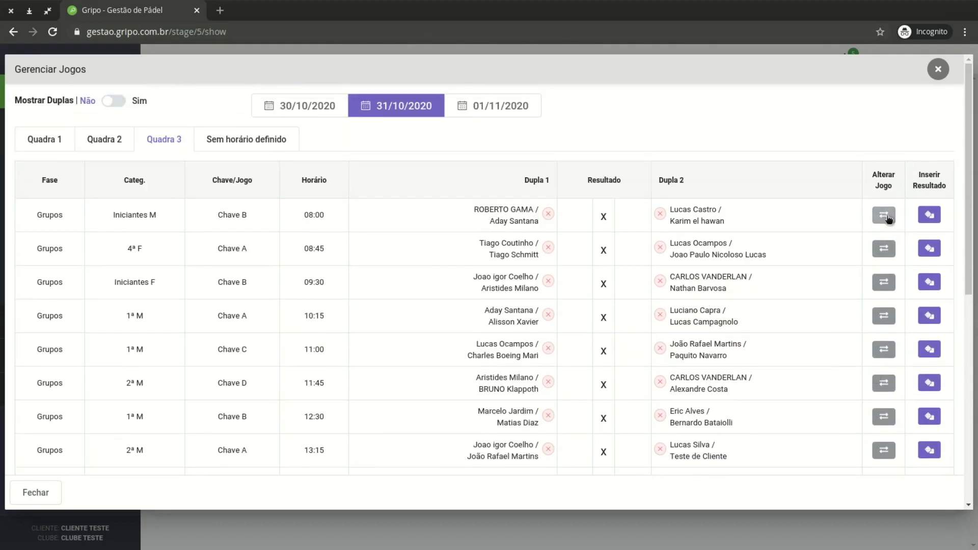
pyautogui.click(886, 213)
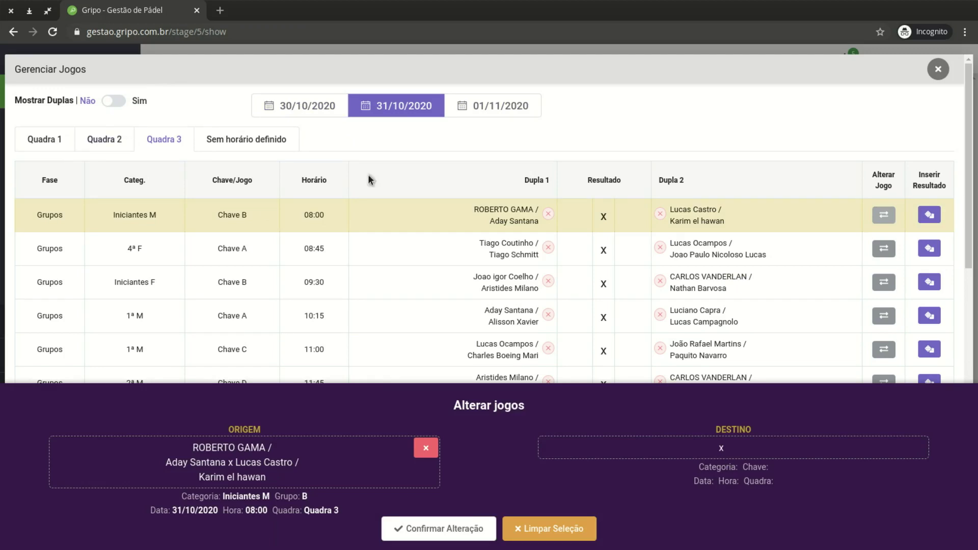
pyautogui.click(557, 521)
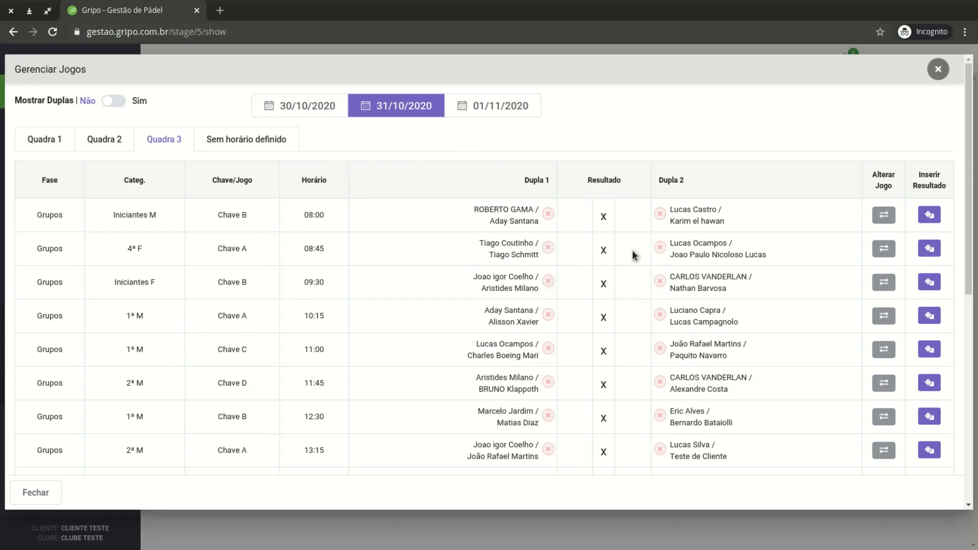
# Open the 31/10/2020 Sem horário definido list and review the unscheduled quarter-final, semifinal and final games
pyautogui.scroll(-4, 650, 361)
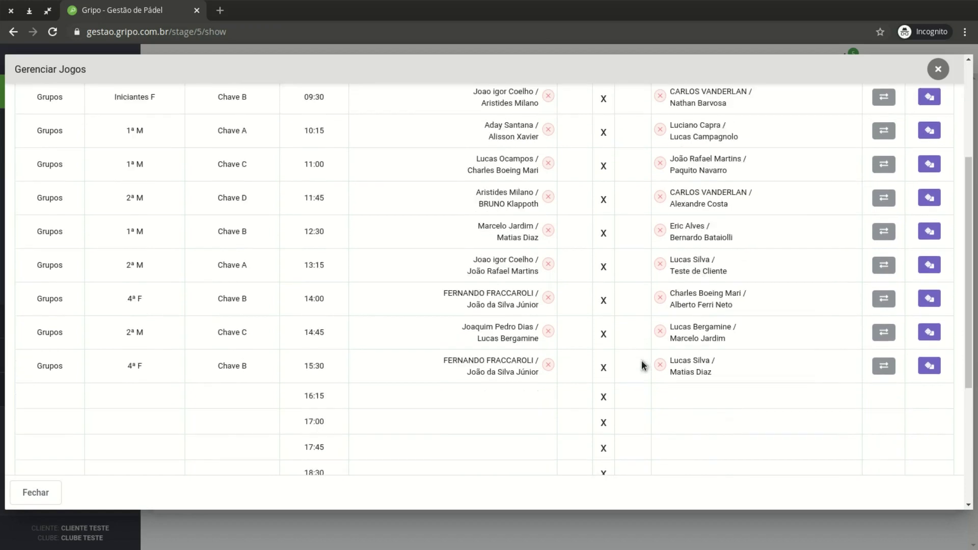
pyautogui.scroll(4, 645, 361)
pyautogui.scroll(-8, 520, 300)
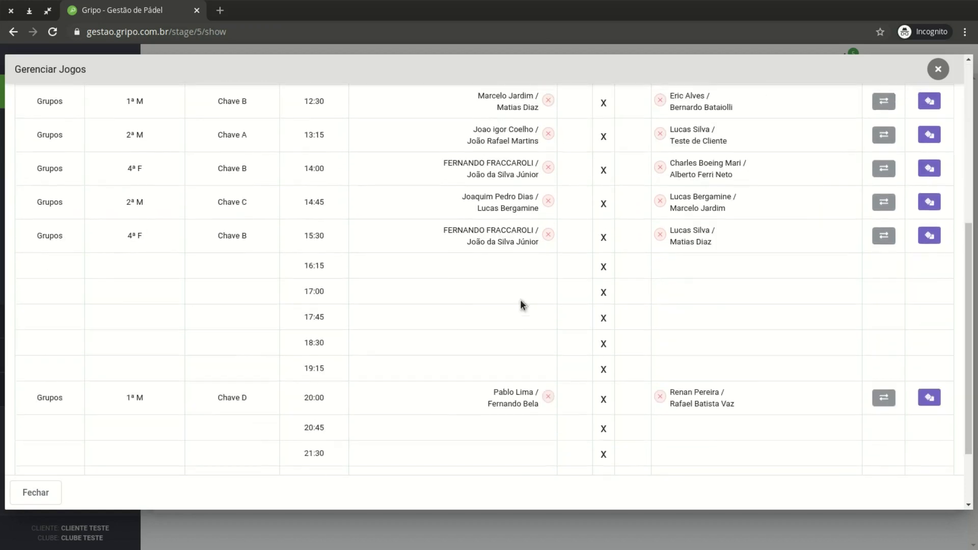
pyautogui.scroll(8, 521, 300)
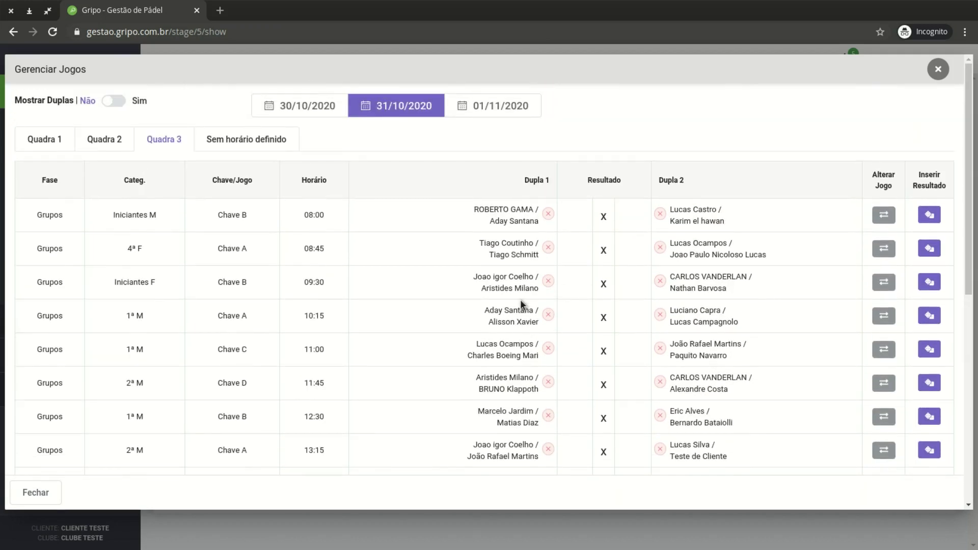
pyautogui.scroll(-6, 328, 382)
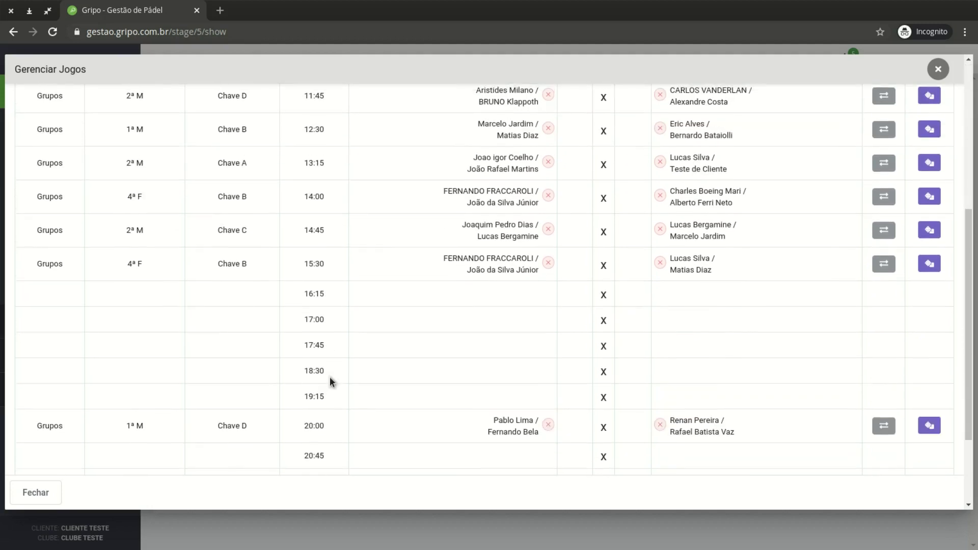
pyautogui.scroll(3, 472, 386)
pyautogui.scroll(3, 472, 381)
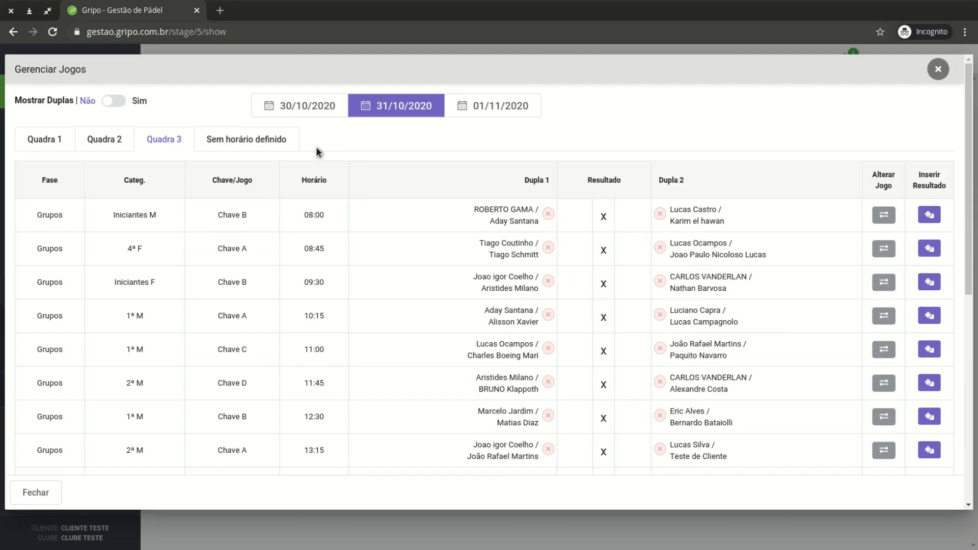
pyautogui.click(257, 145)
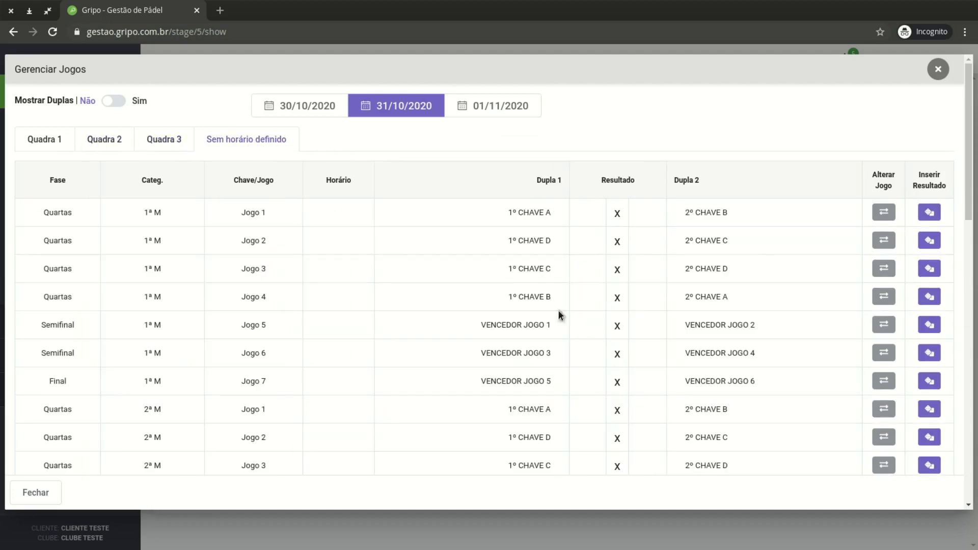
pyautogui.scroll(-10, 315, 225)
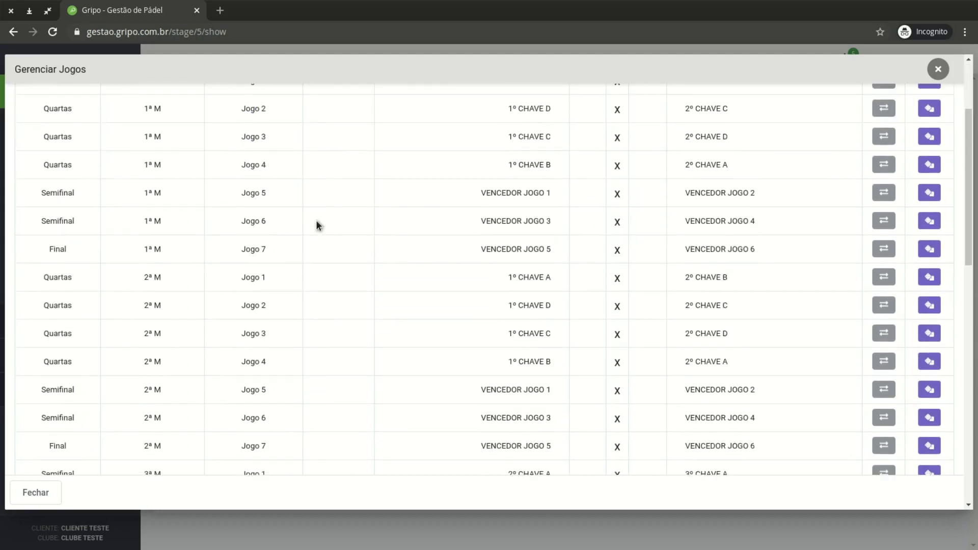
pyautogui.scroll(-6, 316, 226)
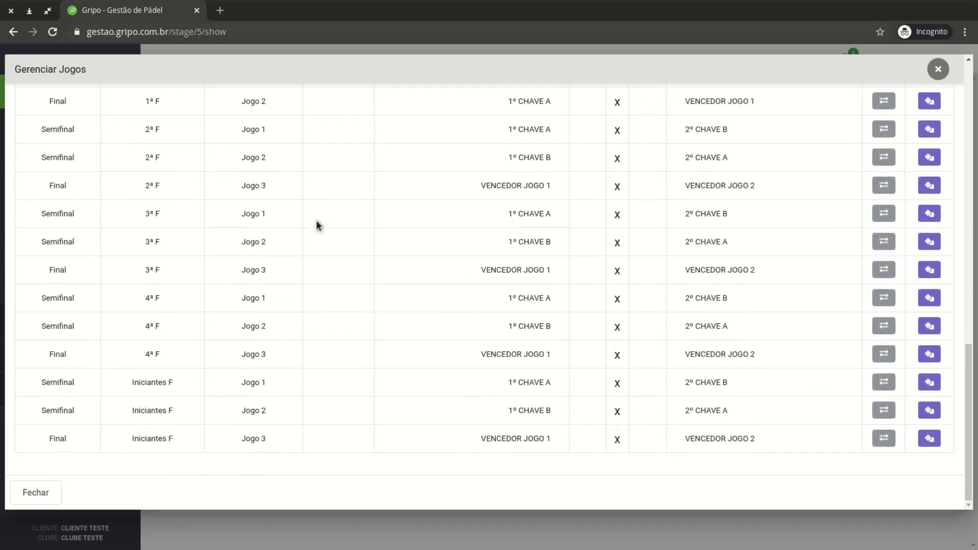
pyautogui.scroll(15, 389, 366)
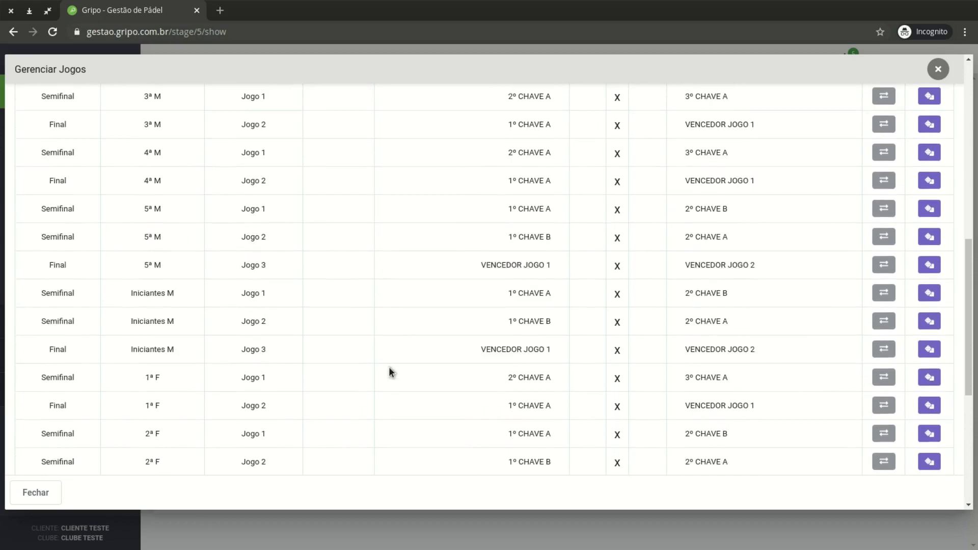
pyautogui.scroll(3, 390, 362)
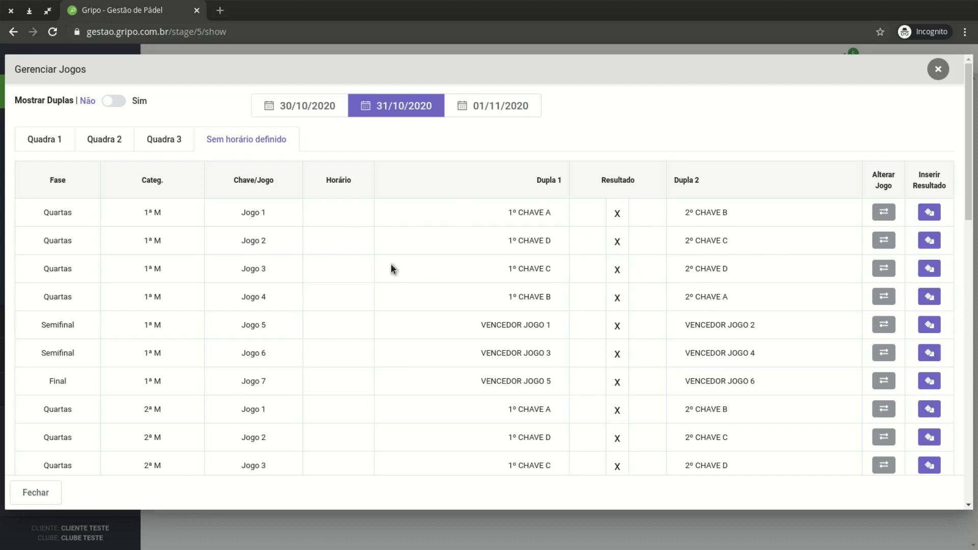
# Try moving the 1ª M quarter-final Jogo 1 to Quadra 1's 20:15 slot, then back out
pyautogui.moveTo(47, 210); pyautogui.dragTo(273, 208)
pyautogui.click(275, 208)
pyautogui.click(884, 213)
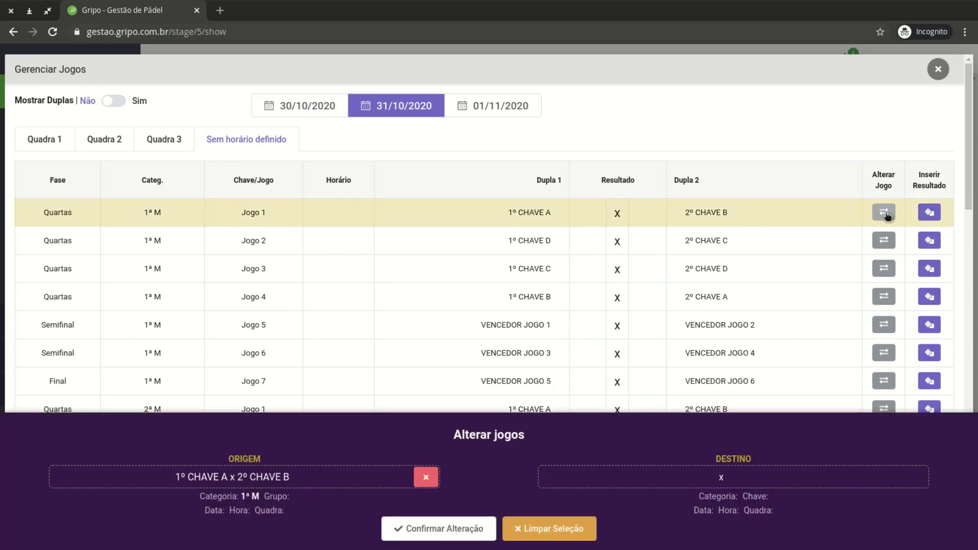
pyautogui.click(23, 138)
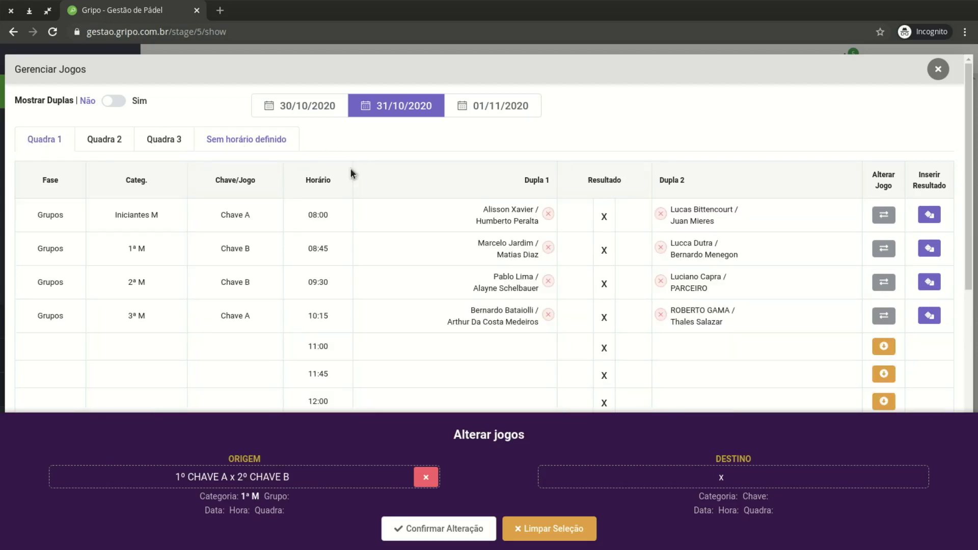
pyautogui.scroll(-10, 713, 302)
pyautogui.click(887, 237)
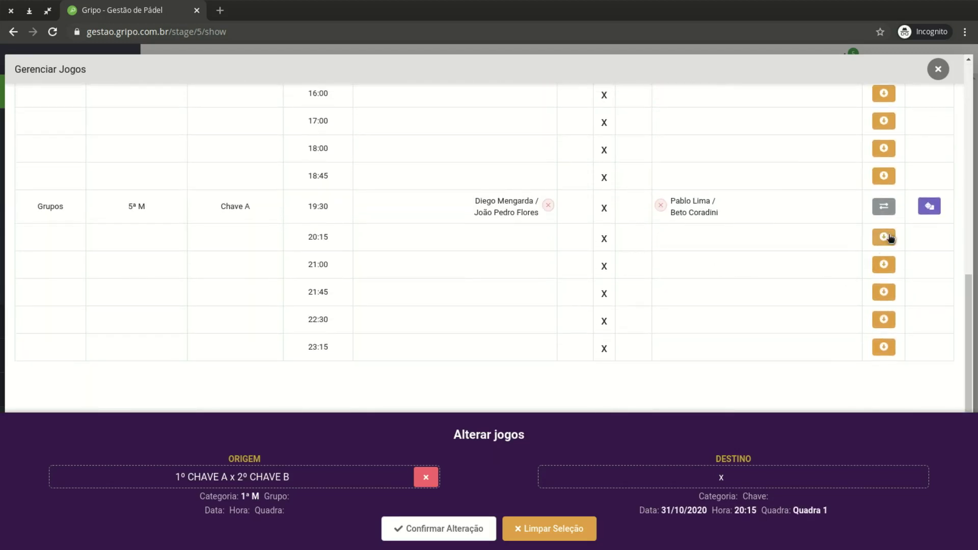
pyautogui.click(459, 528)
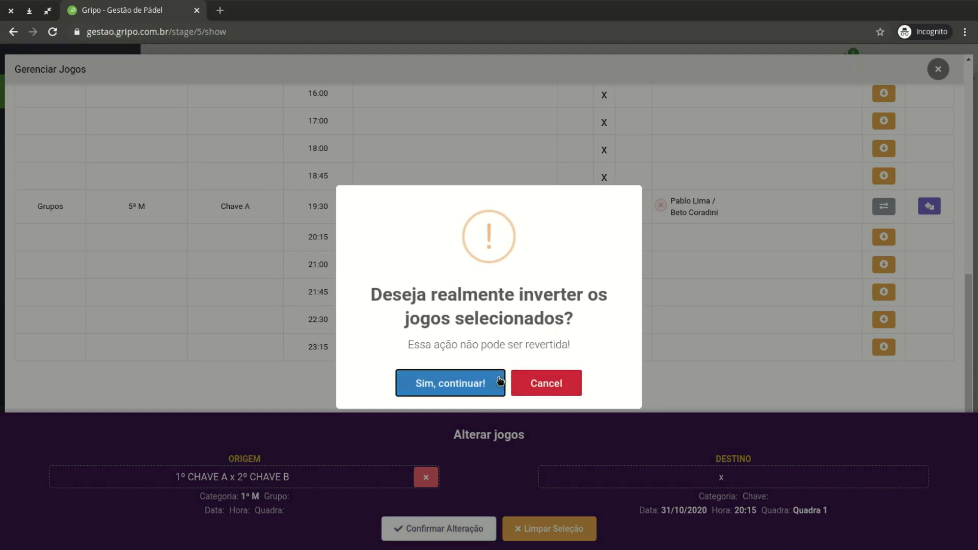
pyautogui.click(501, 381)
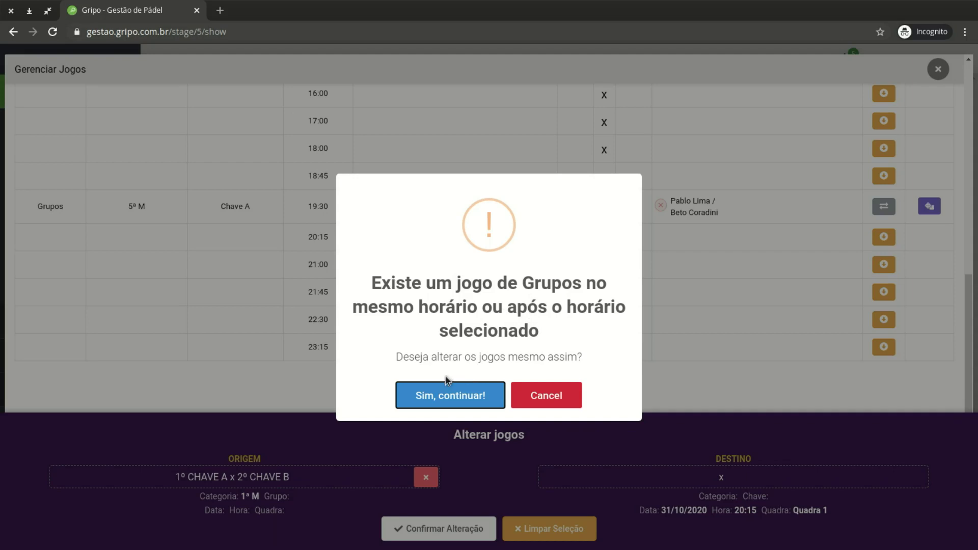
pyautogui.click(568, 398)
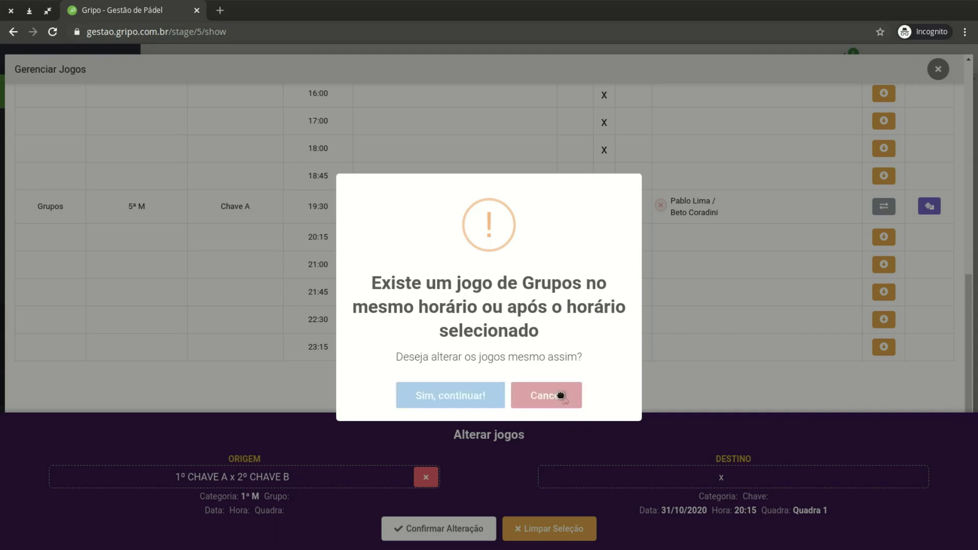
# Place Jogo 1 (1º CHAVE A x 2º CHAVE B) in Quadra 1's 21:45 slot and confirm
pyautogui.click(887, 296)
pyautogui.click(452, 528)
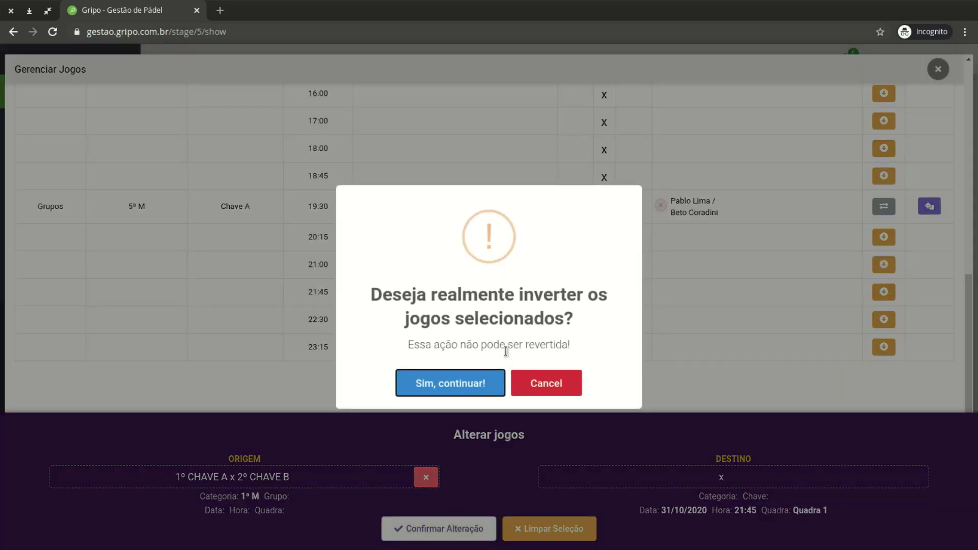
pyautogui.click(477, 385)
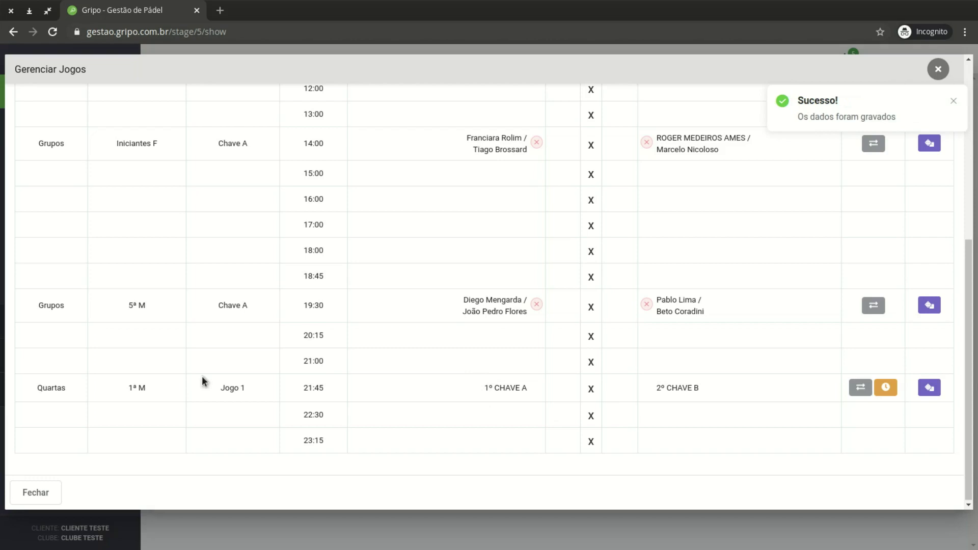
pyautogui.scroll(10, 790, 395)
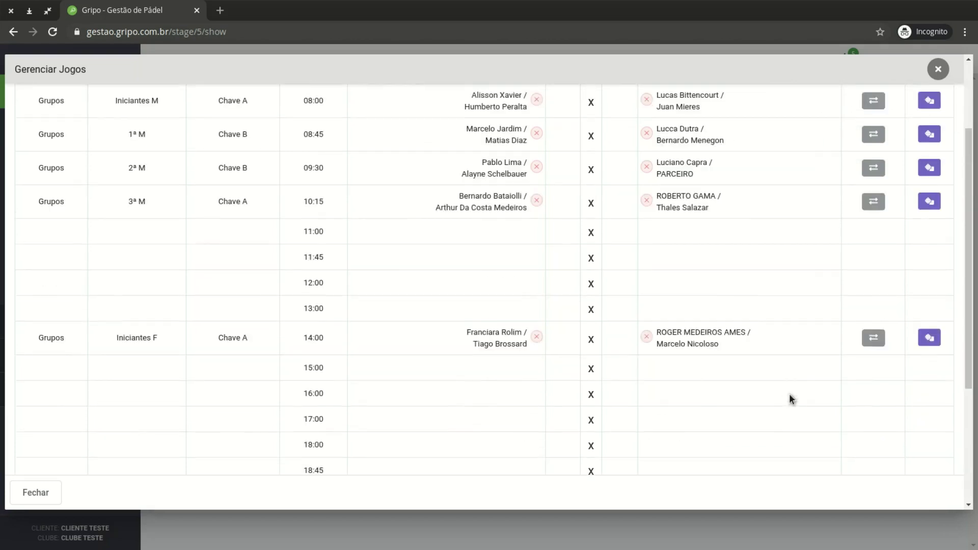
# Move the 1ª M quarter-final Jogo 2 (1º CHAVE D x 2º CHAVE C) to Quadra 2's 23:00 slot
pyautogui.click(258, 139)
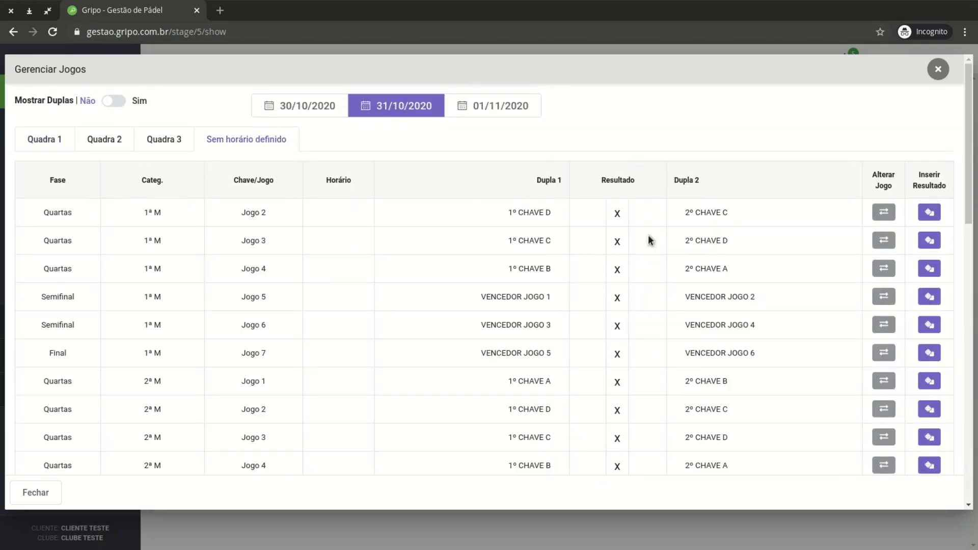
pyautogui.click(884, 212)
pyautogui.click(45, 139)
pyautogui.click(93, 142)
pyautogui.scroll(-15, 743, 260)
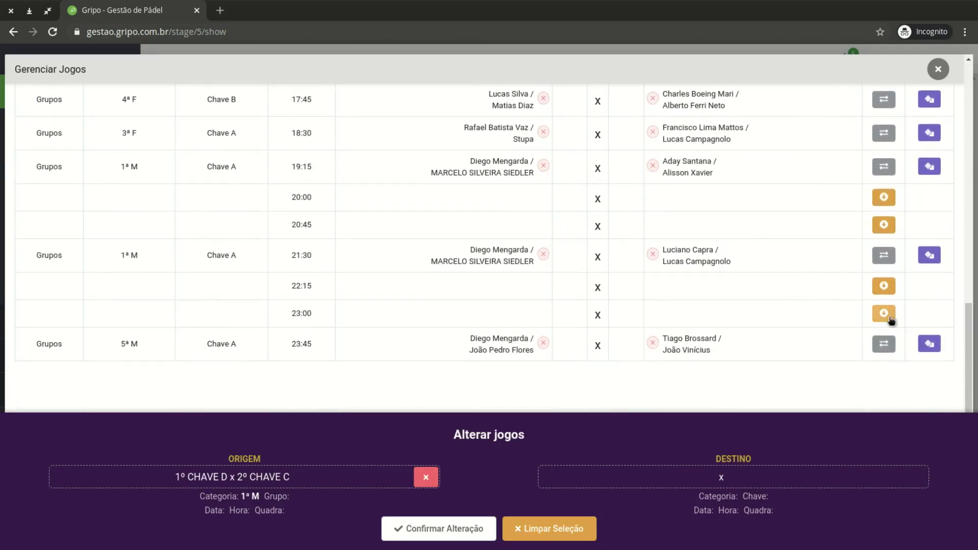
pyautogui.click(885, 314)
pyautogui.click(481, 525)
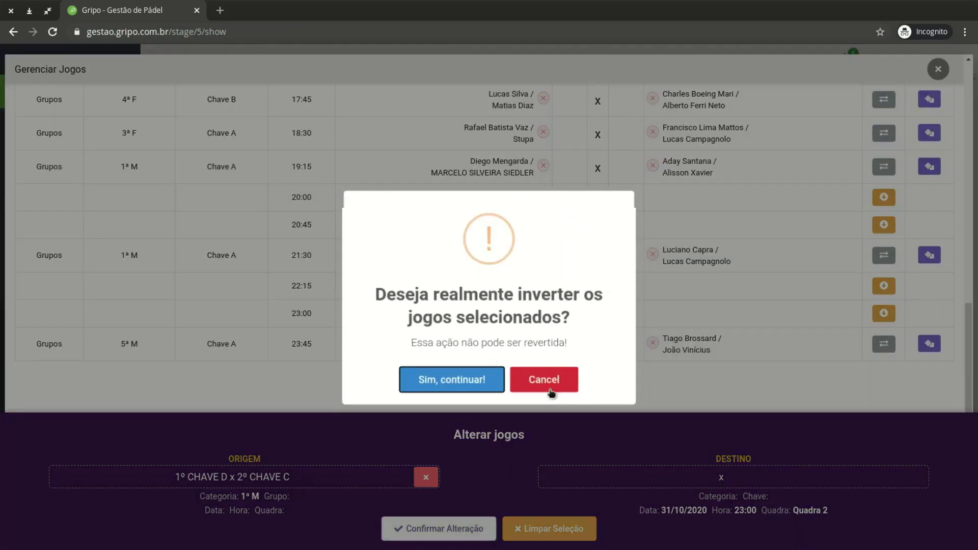
pyautogui.click(481, 384)
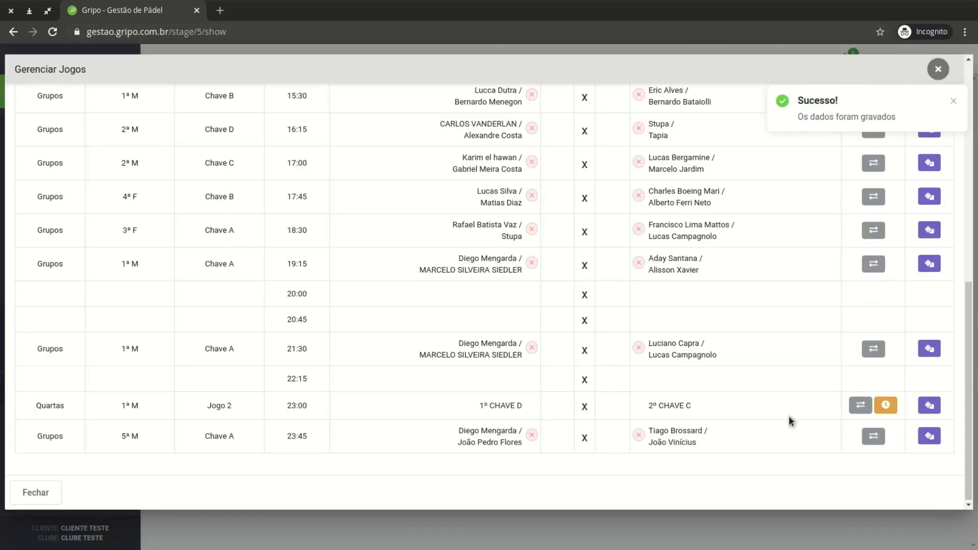
pyautogui.scroll(8, 594, 405)
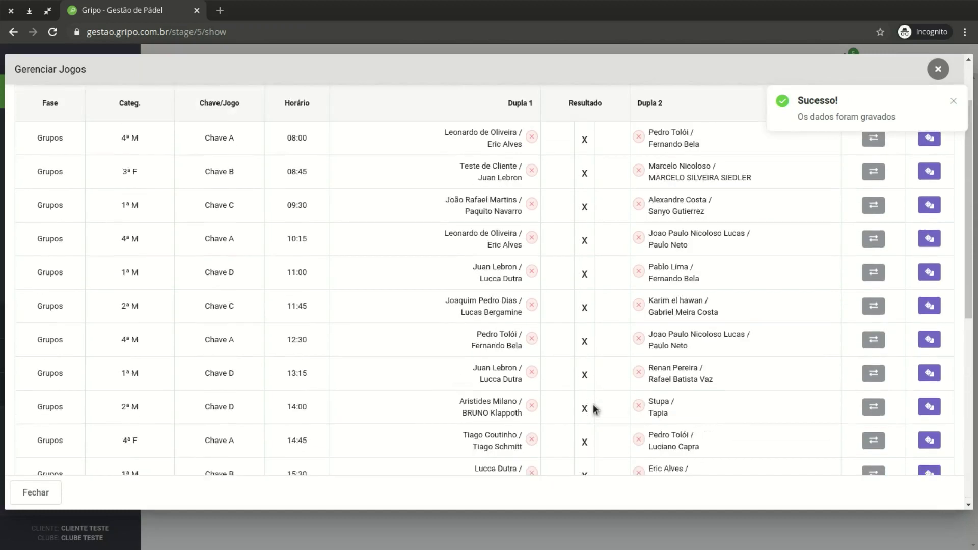
pyautogui.click(253, 147)
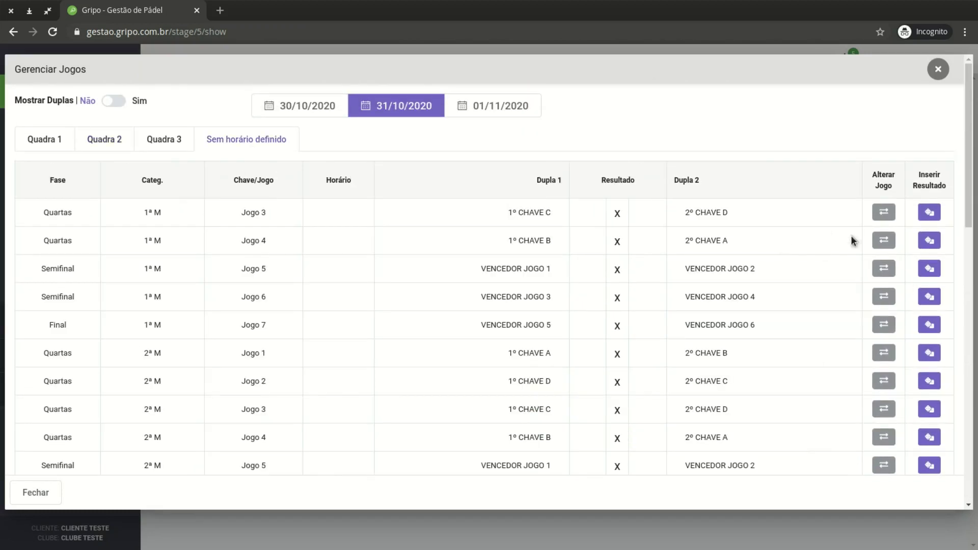
# Check the Quadra 3, 2 and 1 schedules, then switch to Quadra 1's games on 30/10/2020
pyautogui.scroll(-7, 751, 350)
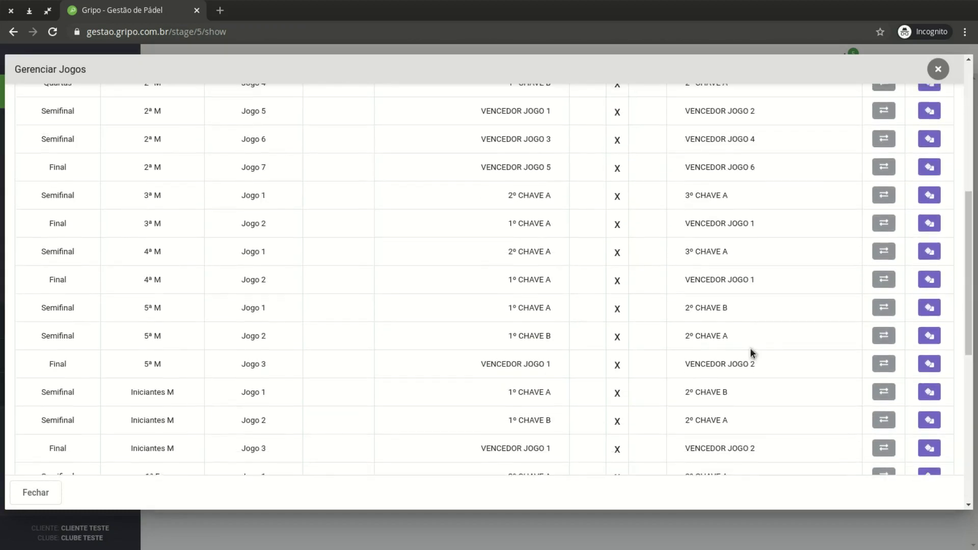
pyautogui.scroll(7, 750, 348)
pyautogui.click(166, 145)
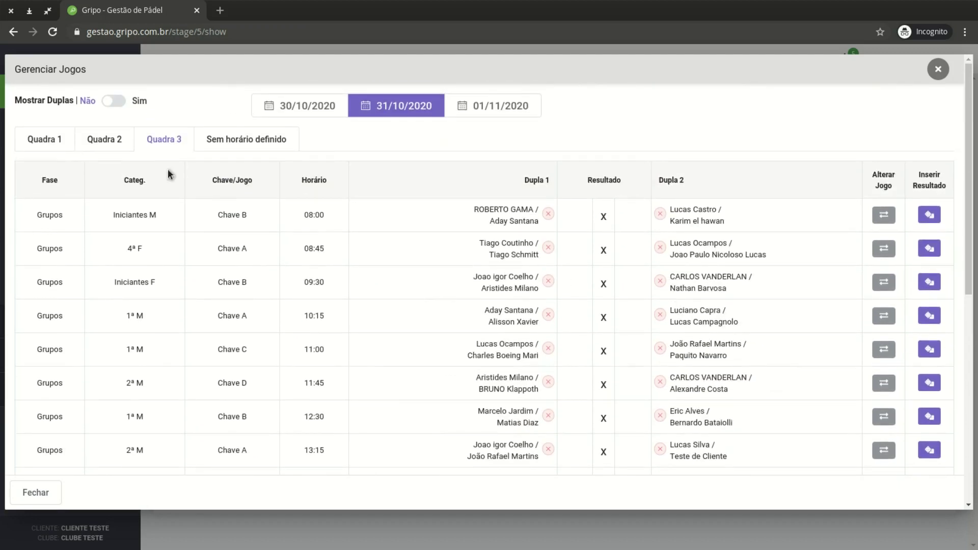
pyautogui.click(117, 145)
pyautogui.click(32, 140)
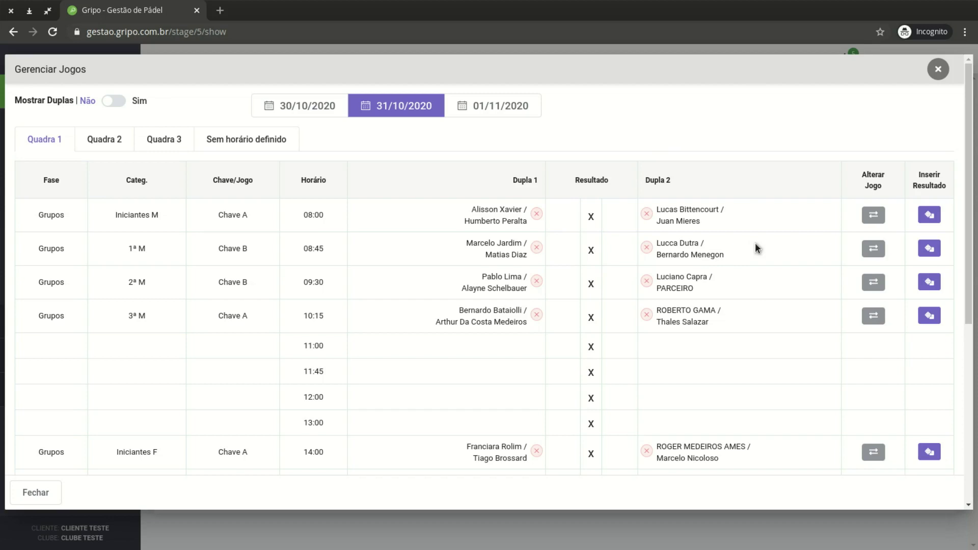
pyautogui.click(329, 112)
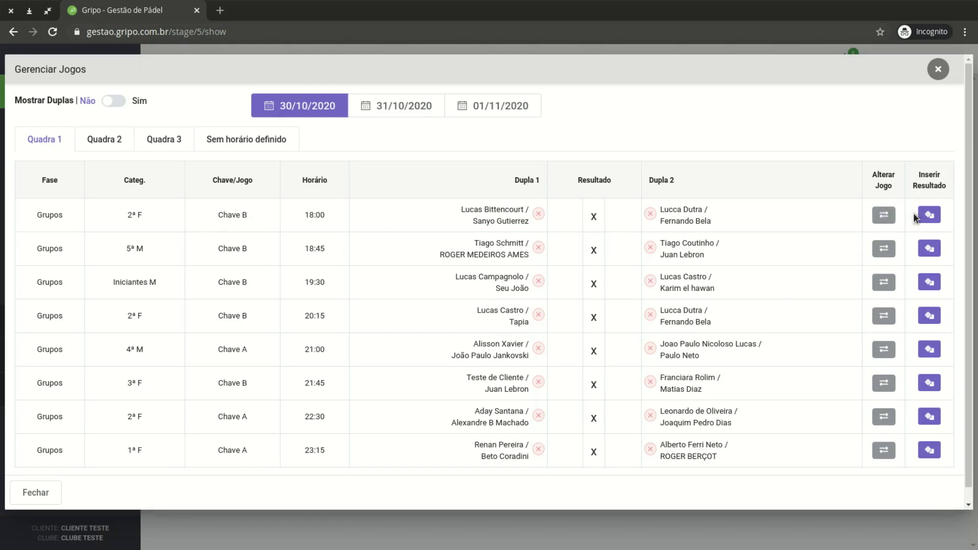
# Save a 9–7 result for the 18:00 Quadra 1 game
pyautogui.click(928, 216)
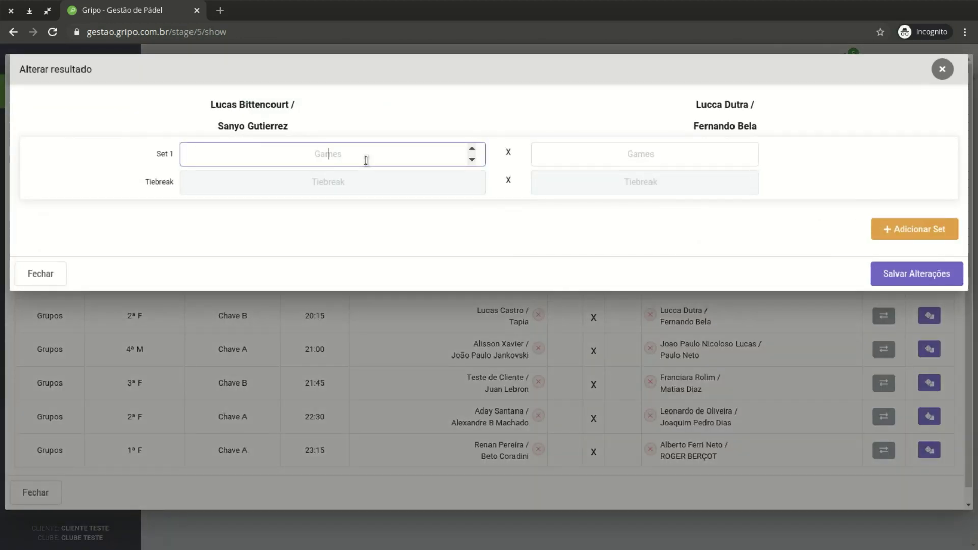
pyautogui.write('9')
pyautogui.click(640, 160)
pyautogui.write('7')
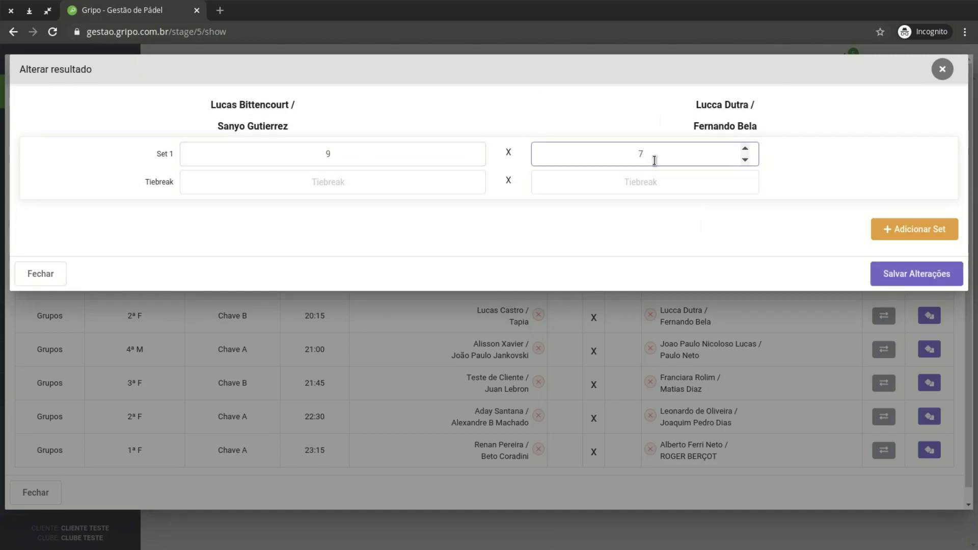
pyautogui.click(908, 274)
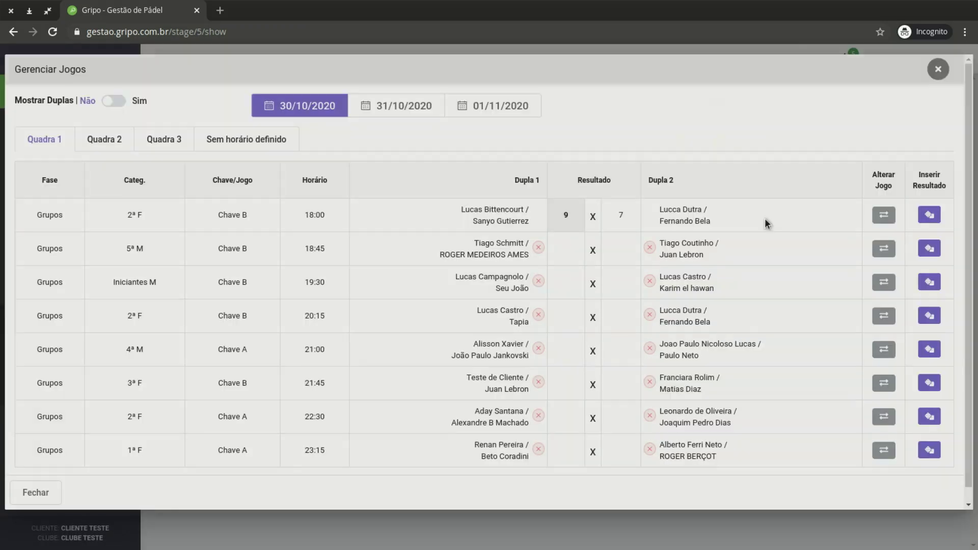
# Save a two-set 6–3, 6–1 result for the 18:45 game
pyautogui.click(928, 248)
pyautogui.click(356, 153)
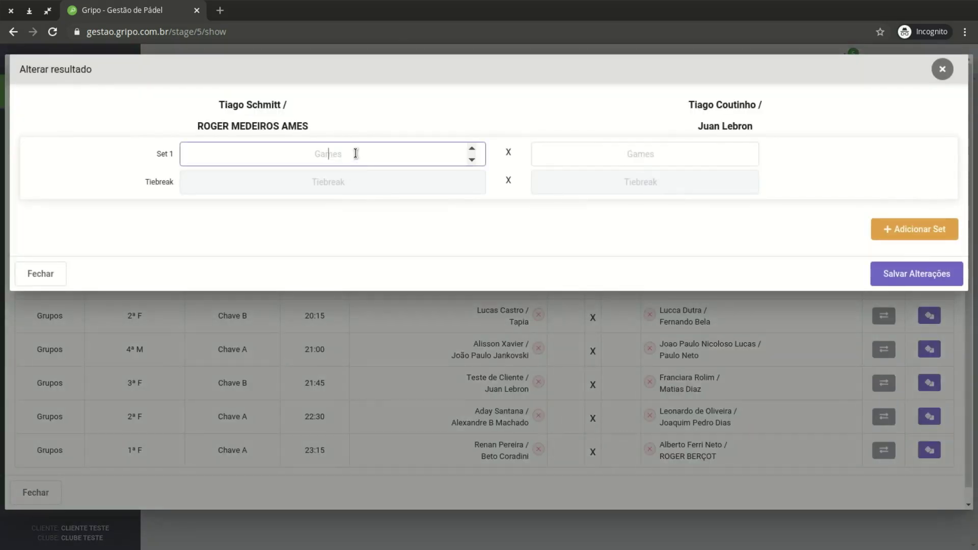
pyautogui.write('6')
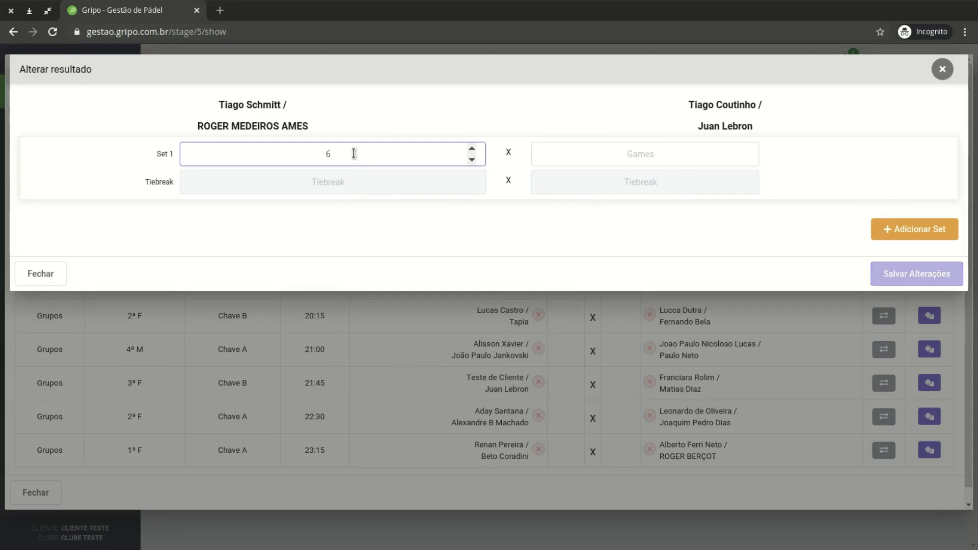
pyautogui.press('Tab')
pyautogui.write('3')
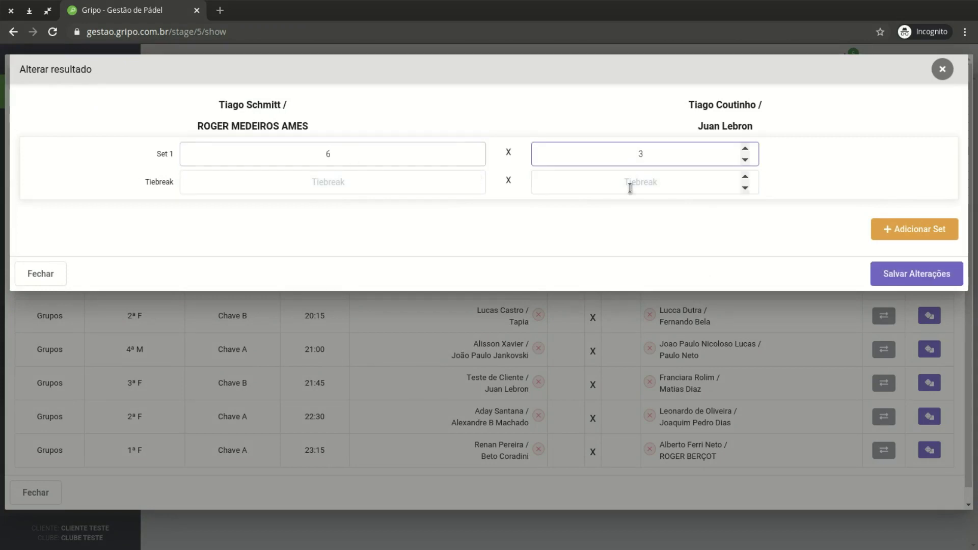
pyautogui.click(926, 231)
pyautogui.click(336, 228)
pyautogui.write('6')
pyautogui.press('Tab')
pyautogui.write('1')
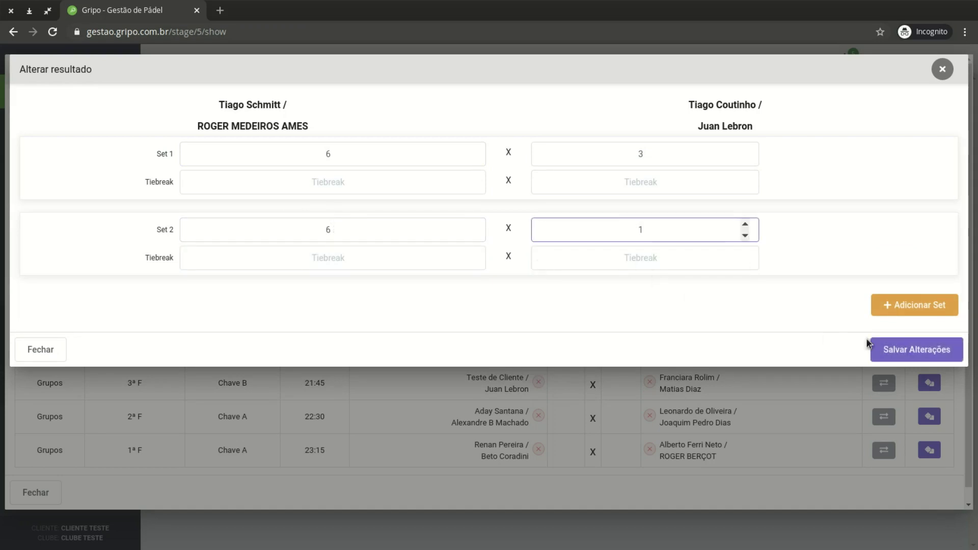
pyautogui.click(925, 356)
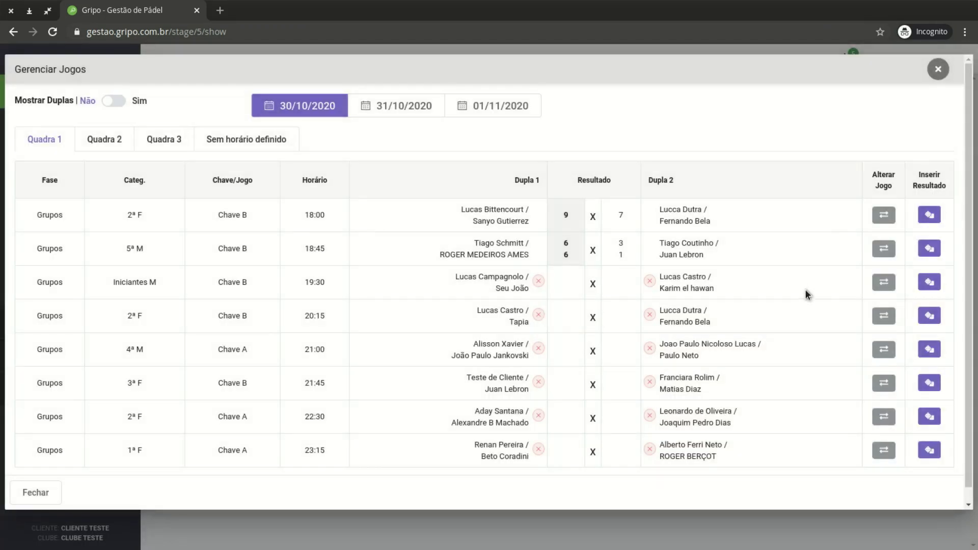
# Enter 8–8 with a 7–5 tiebreak for the 19:30 game and save
pyautogui.click(930, 282)
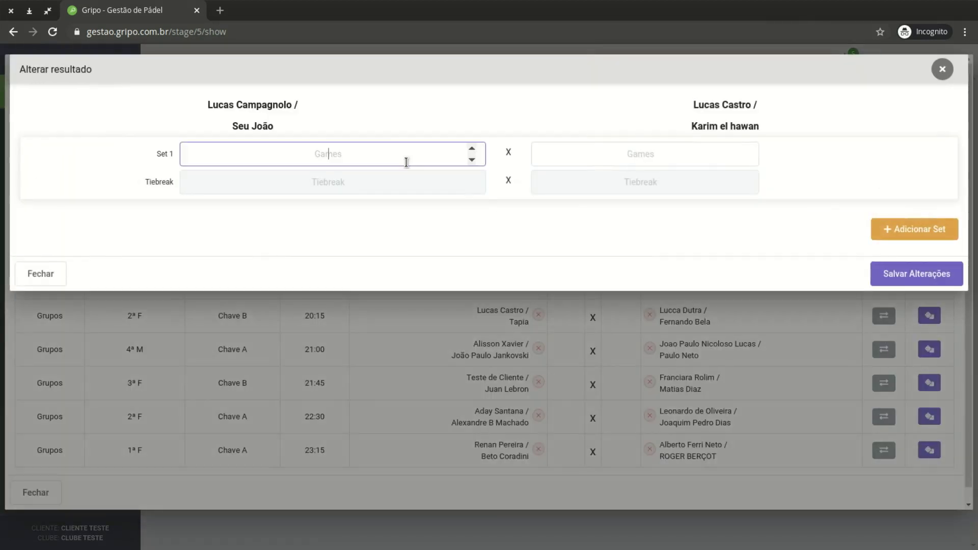
pyautogui.write('8')
pyautogui.press('Tab')
pyautogui.write('8')
pyautogui.click(371, 182)
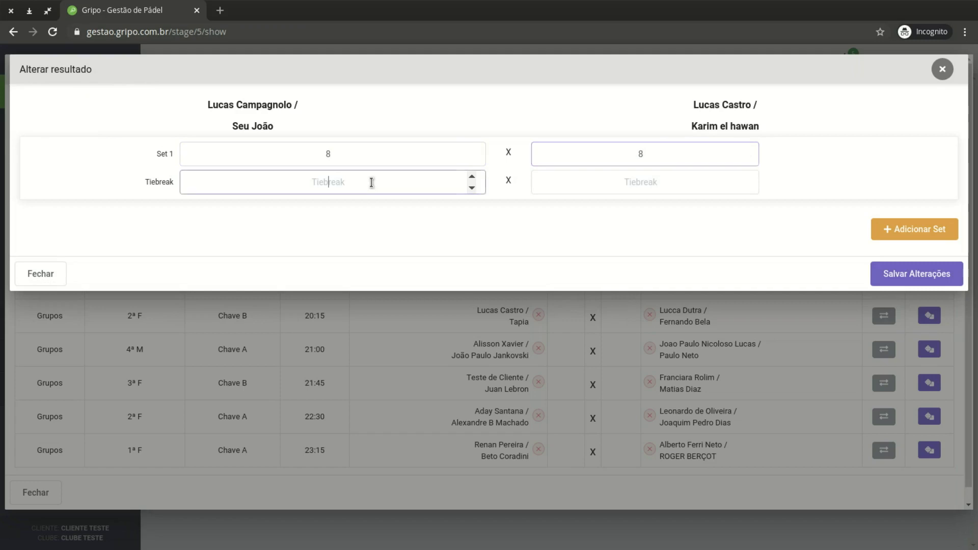
pyautogui.write('7')
pyautogui.press('Tab')
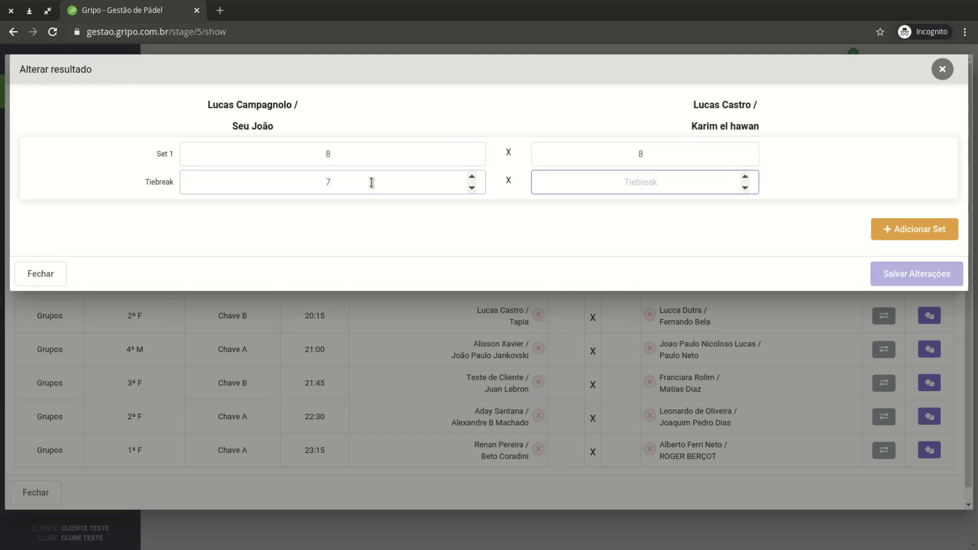
pyautogui.write('5')
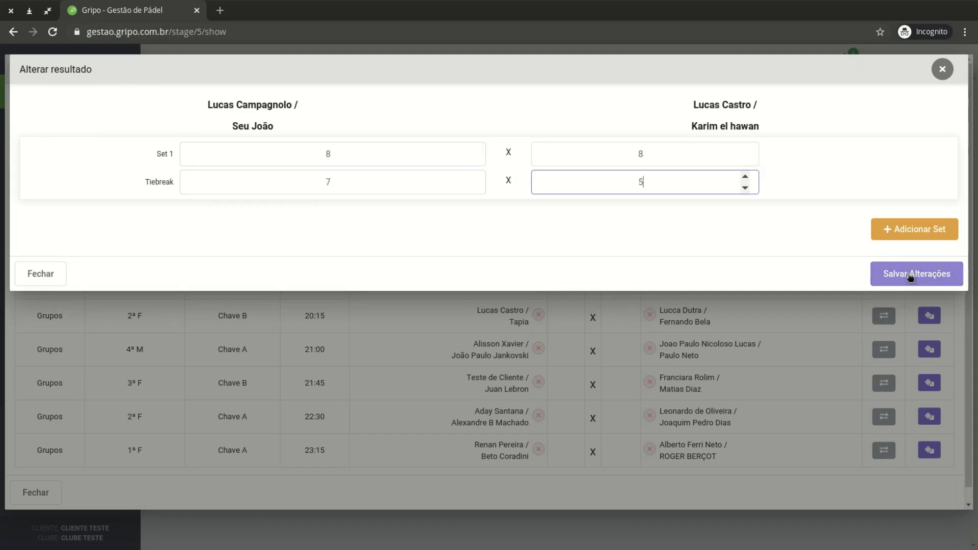
pyautogui.click(911, 275)
pyautogui.moveTo(561, 281); pyautogui.dragTo(635, 284)
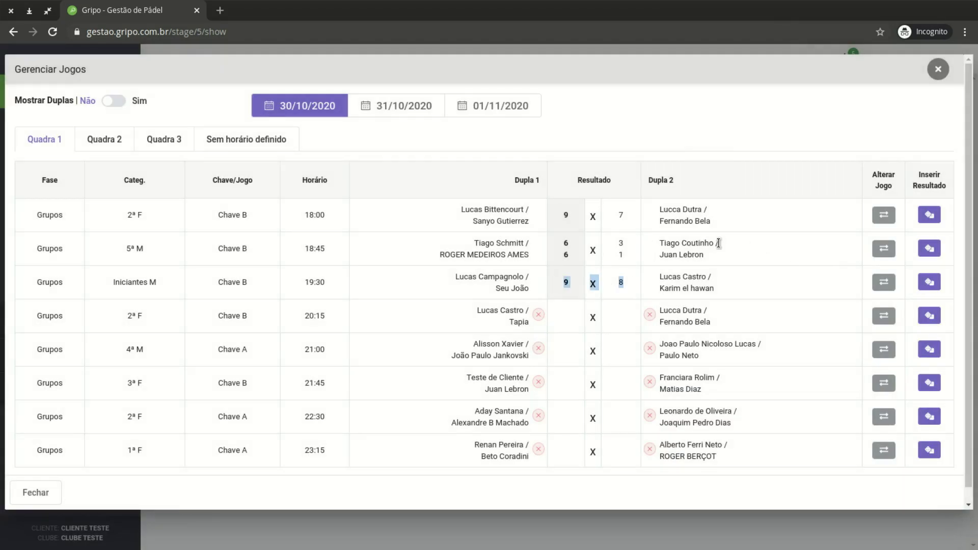
pyautogui.moveTo(453, 212); pyautogui.dragTo(694, 275)
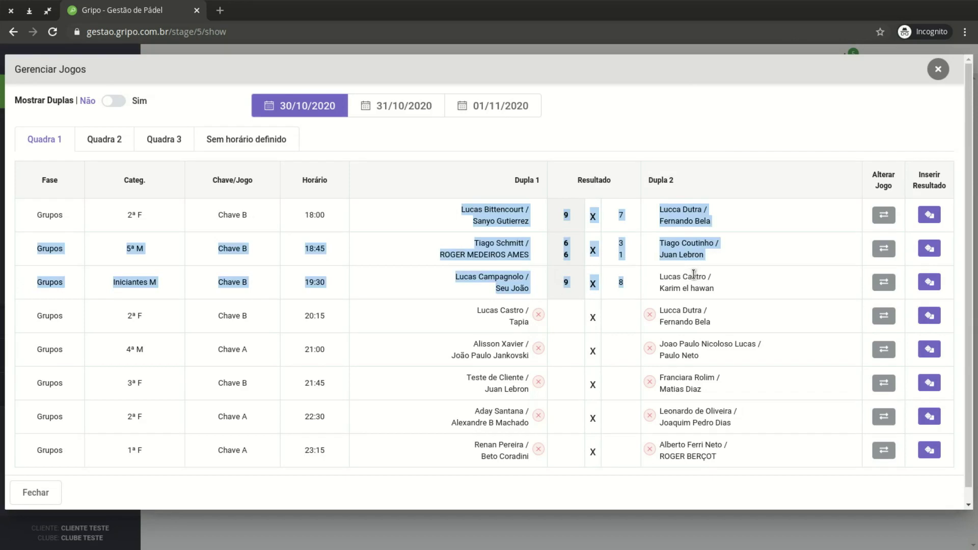
pyautogui.click(694, 276)
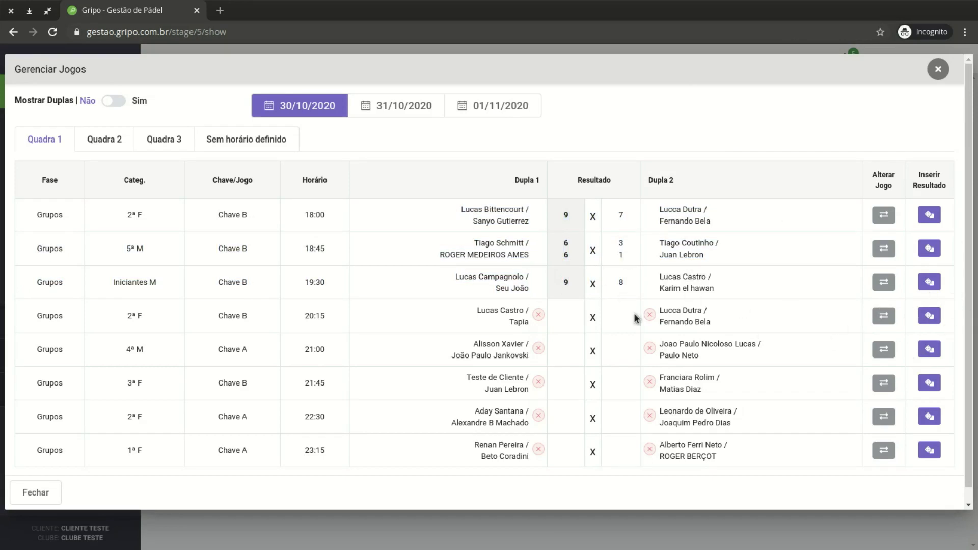
pyautogui.moveTo(534, 227); pyautogui.dragTo(634, 281)
pyautogui.click(634, 282)
pyautogui.moveTo(473, 219); pyautogui.dragTo(664, 277)
pyautogui.click(664, 277)
pyautogui.click(230, 146)
pyautogui.scroll(-3, 607, 345)
pyautogui.scroll(3, 607, 345)
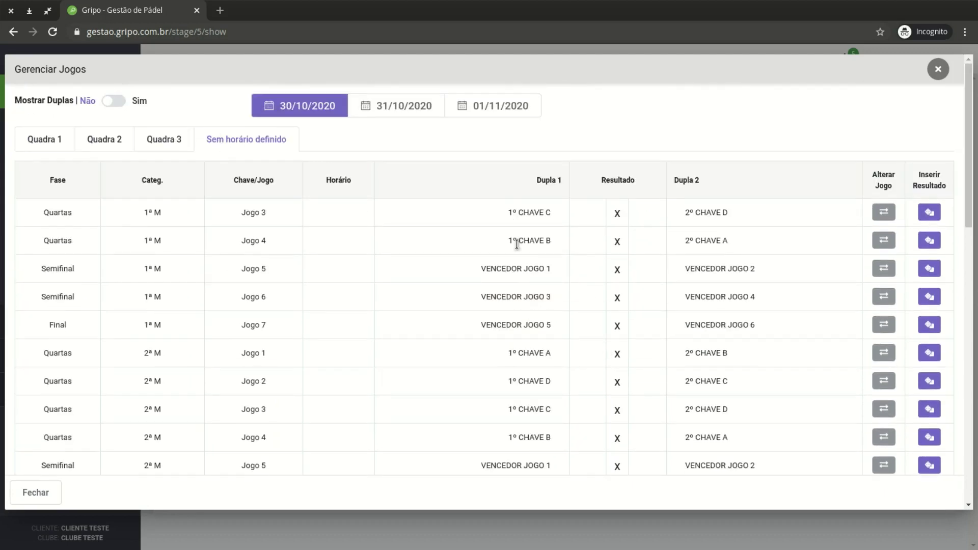
pyautogui.tripleClick(515, 210)
pyautogui.click(717, 214)
pyautogui.click(50, 142)
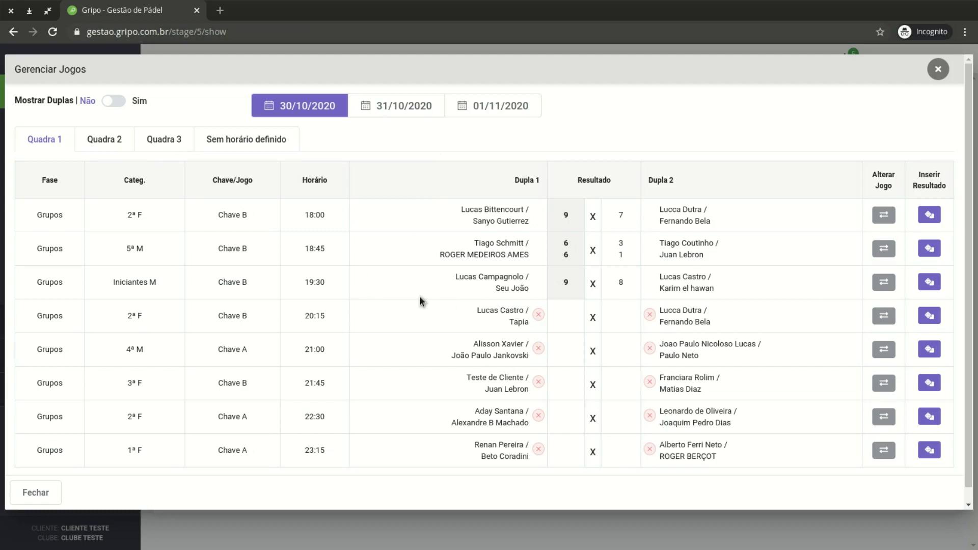
pyautogui.moveTo(439, 223); pyautogui.dragTo(628, 280)
pyautogui.click(627, 280)
# Close the Gerenciar Jogos schedule to return to the Etapa de Teste dashboard
pyautogui.click(938, 68)
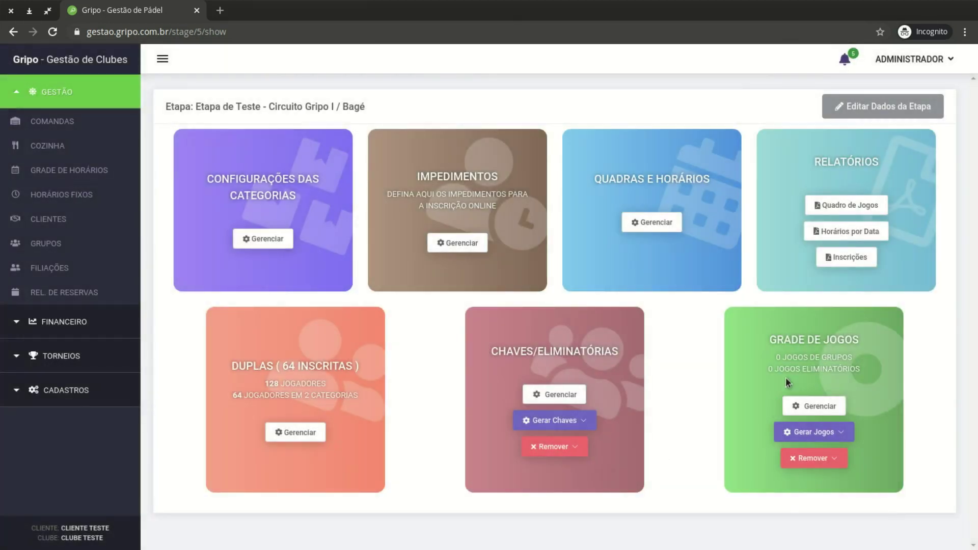
pyautogui.moveTo(813, 166); pyautogui.dragTo(893, 164)
pyautogui.click(846, 290)
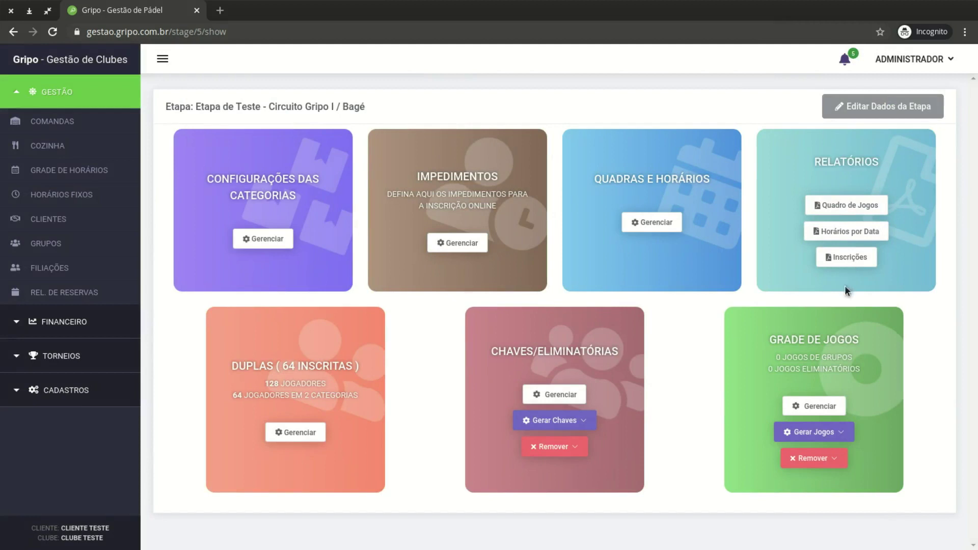